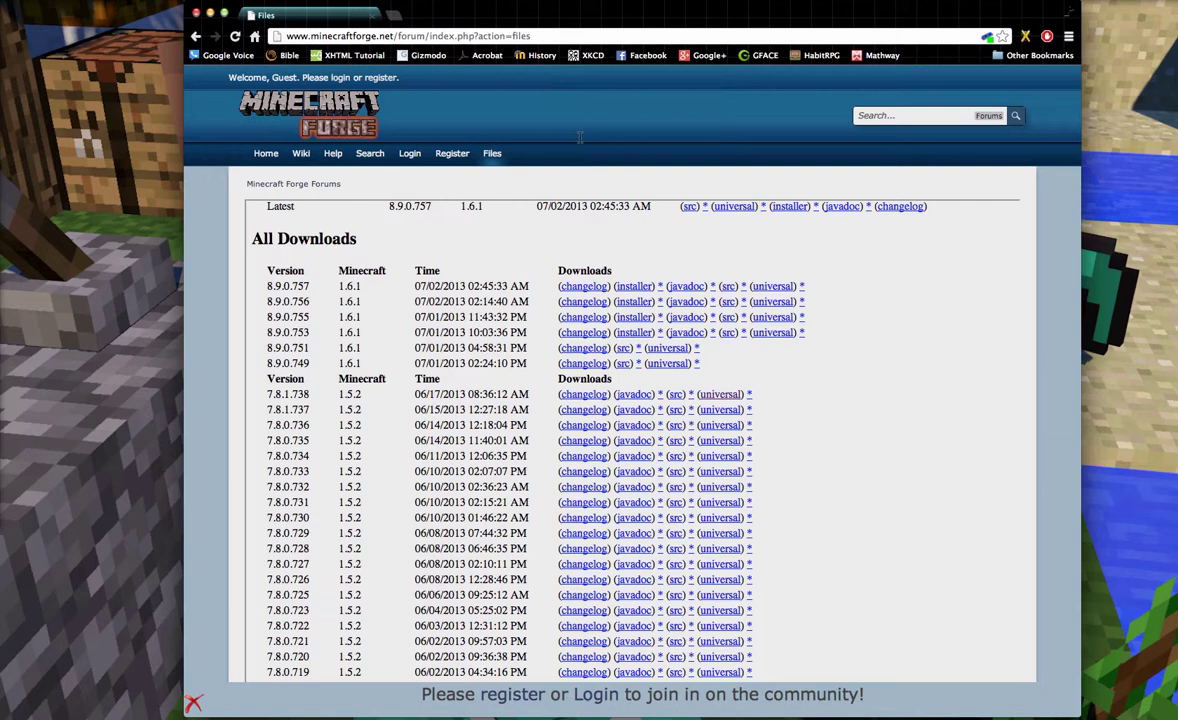
# Open the universal download of Forge 7.8.1.738 for Minecraft 1.5.2 and close the browser window.
pyautogui.moveTo(284, 35); pyautogui.dragTo(395, 35)
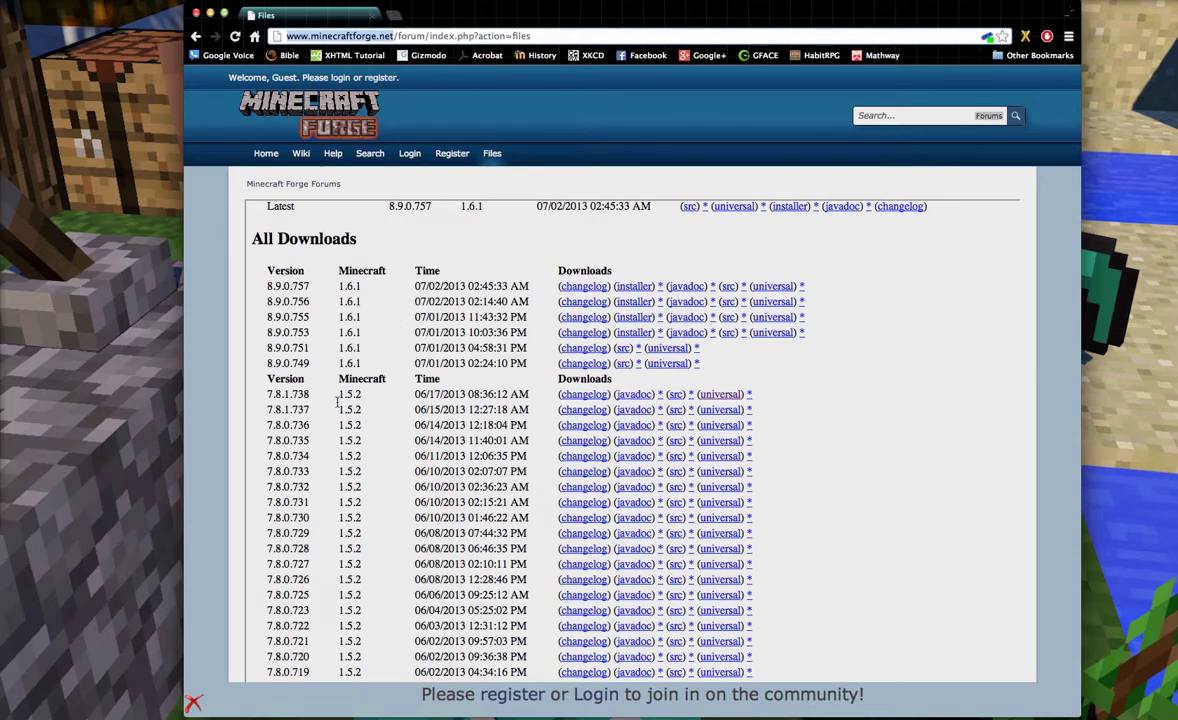
pyautogui.moveTo(266, 394); pyautogui.dragTo(528, 395)
pyautogui.click(440, 394)
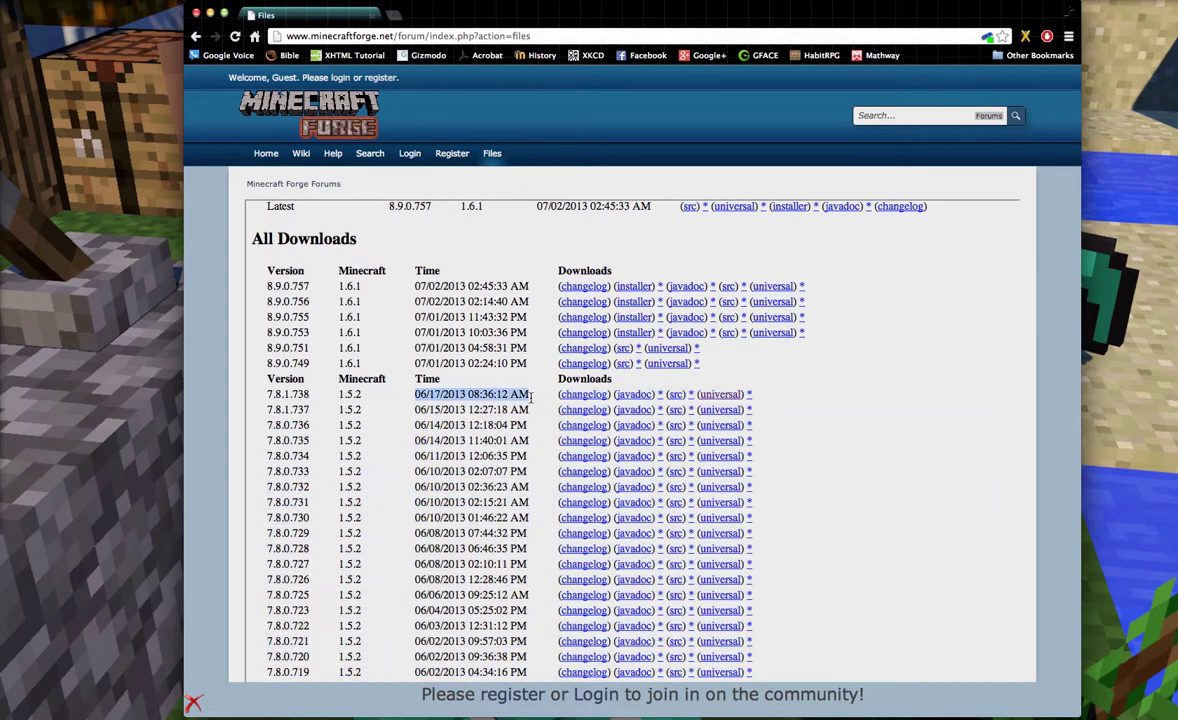
pyautogui.click(528, 396)
pyautogui.moveTo(376, 394); pyautogui.dragTo(341, 394)
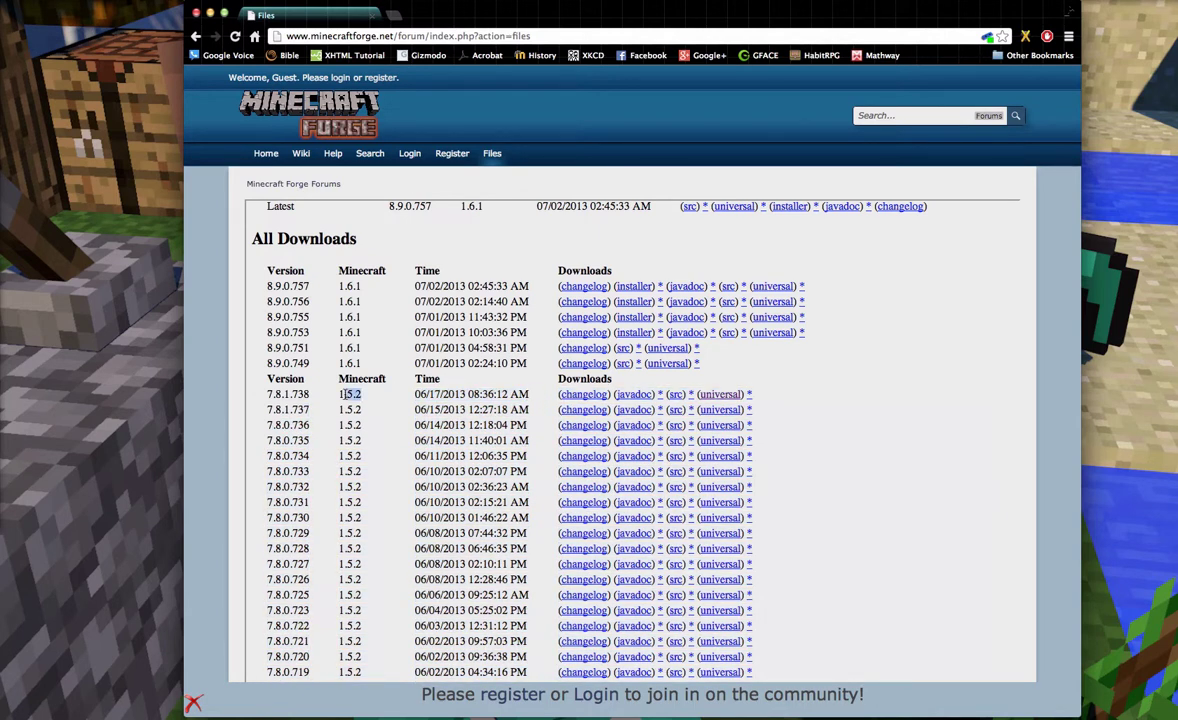
pyautogui.click(372, 393)
pyautogui.click(736, 394)
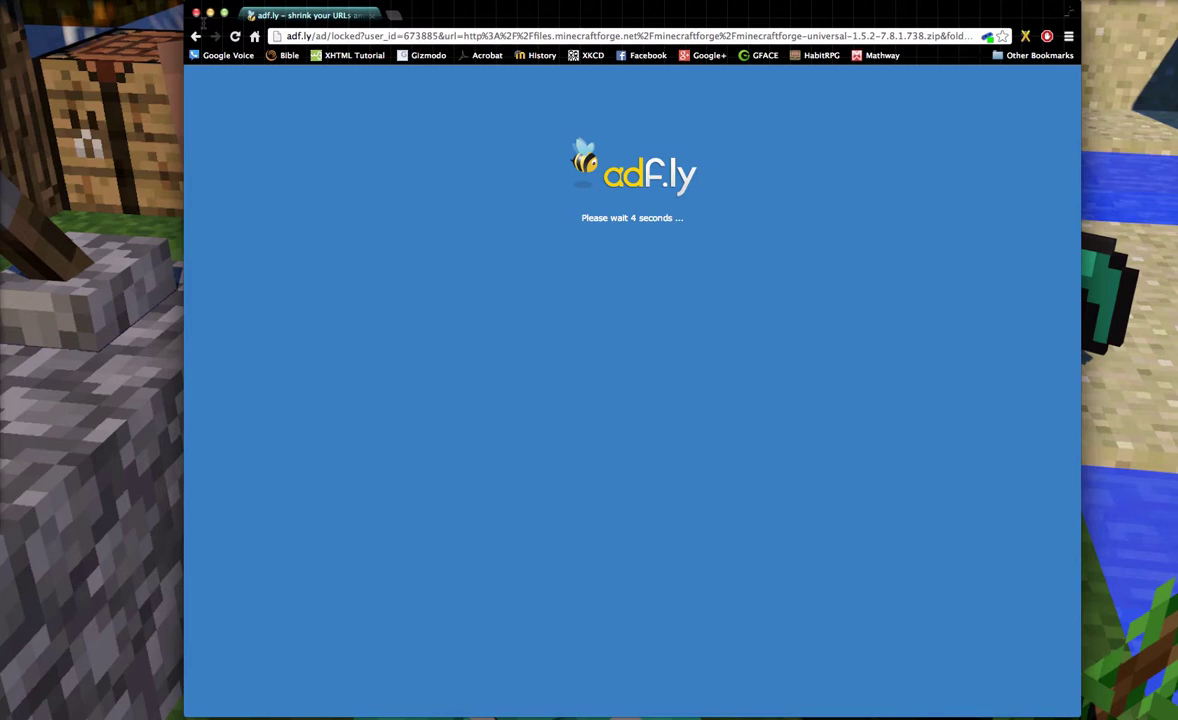
pyautogui.click(196, 12)
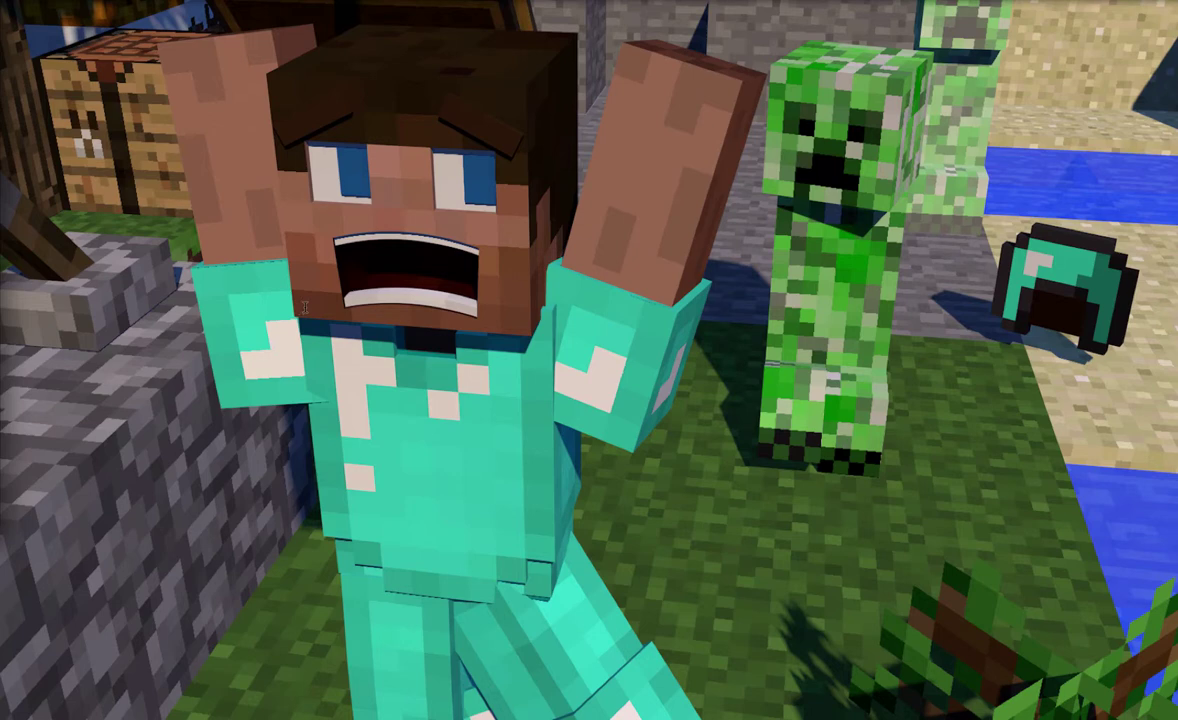
# Launch Magic Launcher and decline the offered program update.
pyautogui.press('super+space')
pyautogui.write('ma')
pyautogui.press('Return')
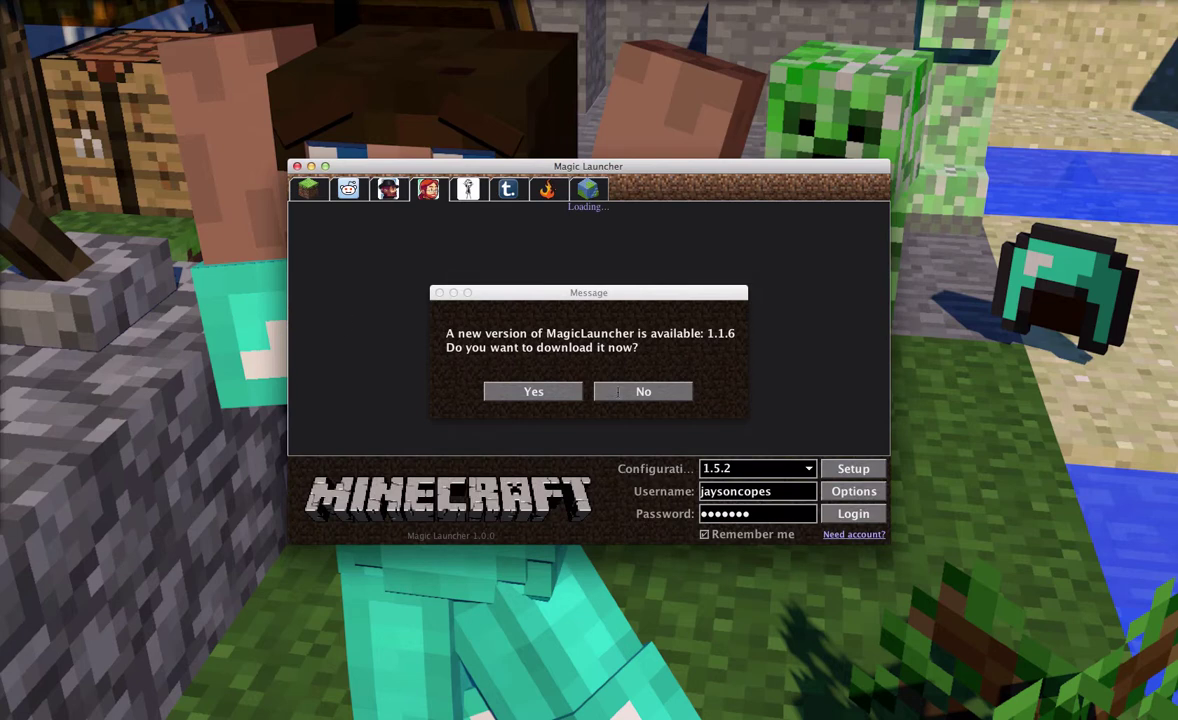
pyautogui.click(624, 391)
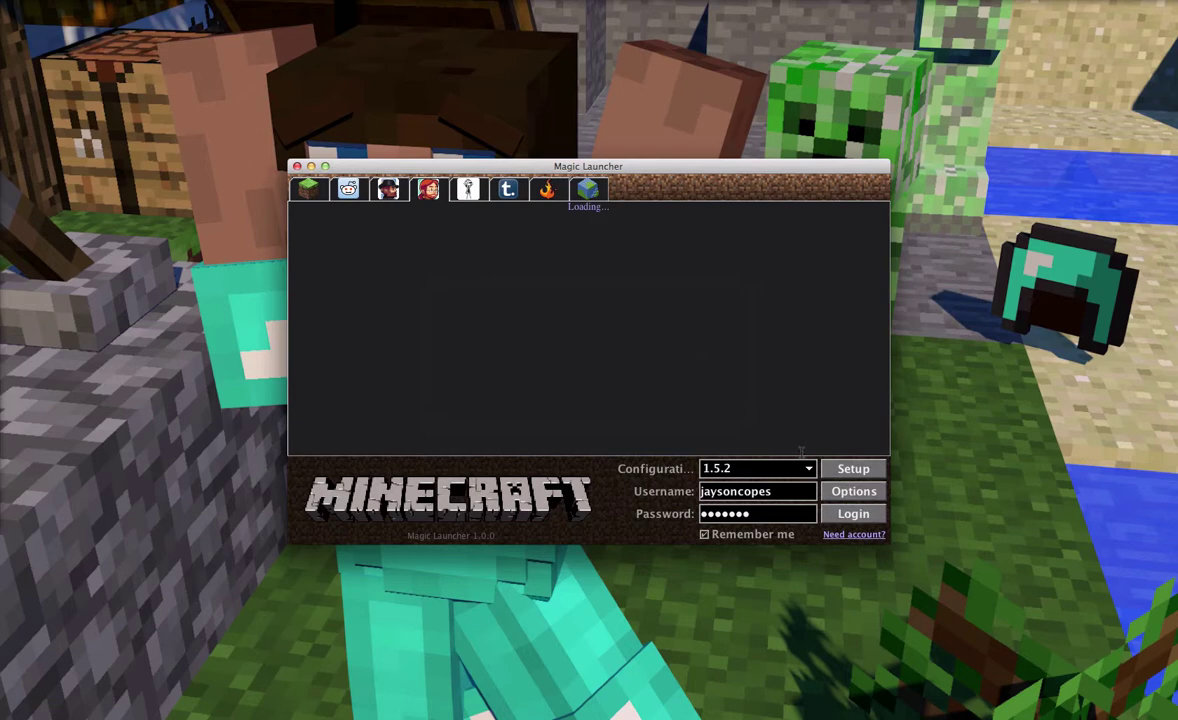
# Create a new launcher configuration named NEI, copied from Default.
pyautogui.click(869, 469)
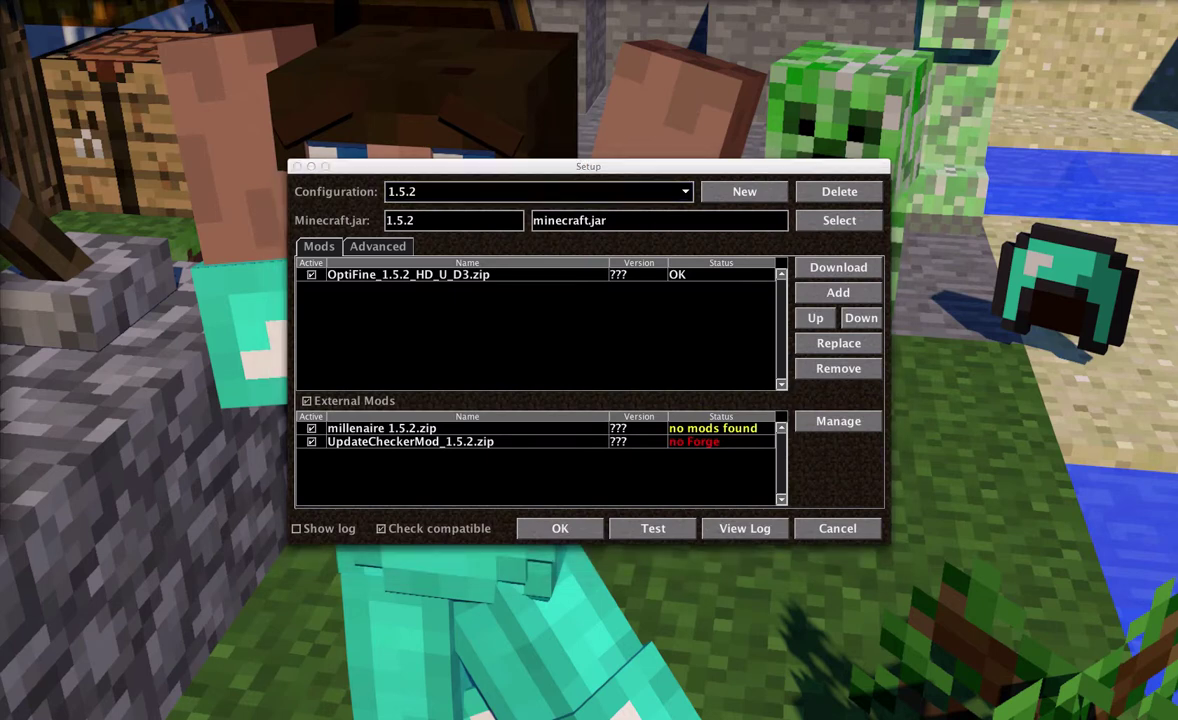
pyautogui.click(745, 191)
pyautogui.click(619, 348)
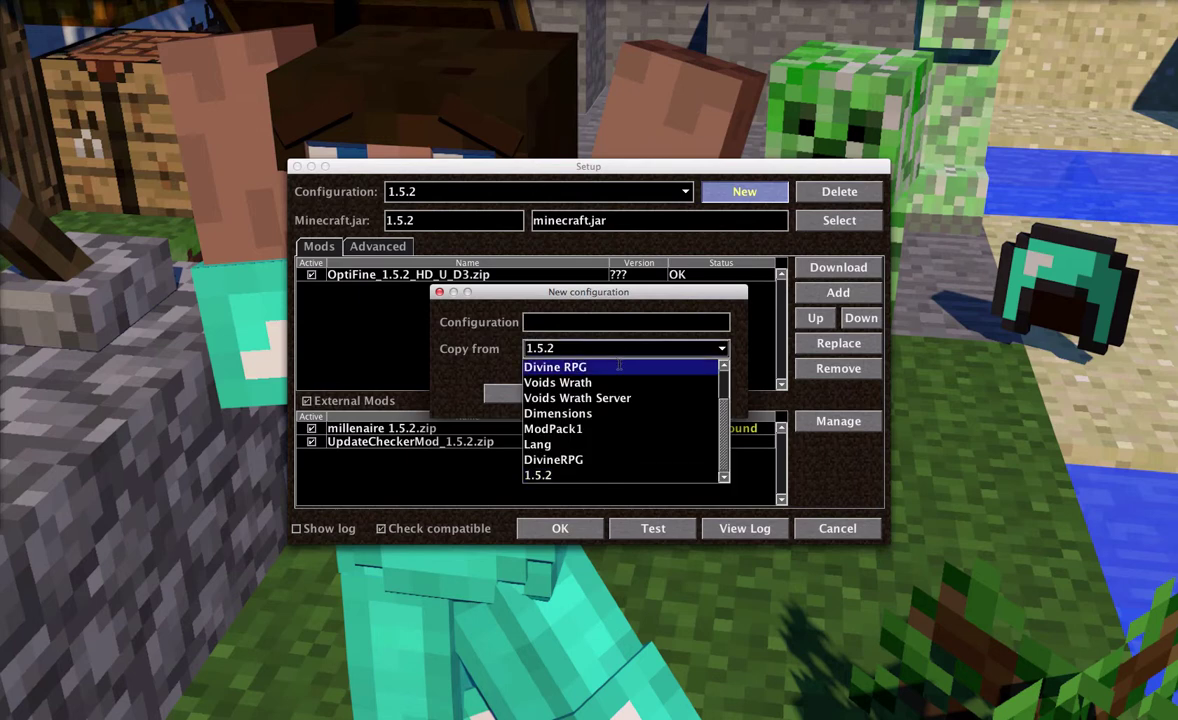
pyautogui.scroll(2, 570, 413)
pyautogui.click(563, 367)
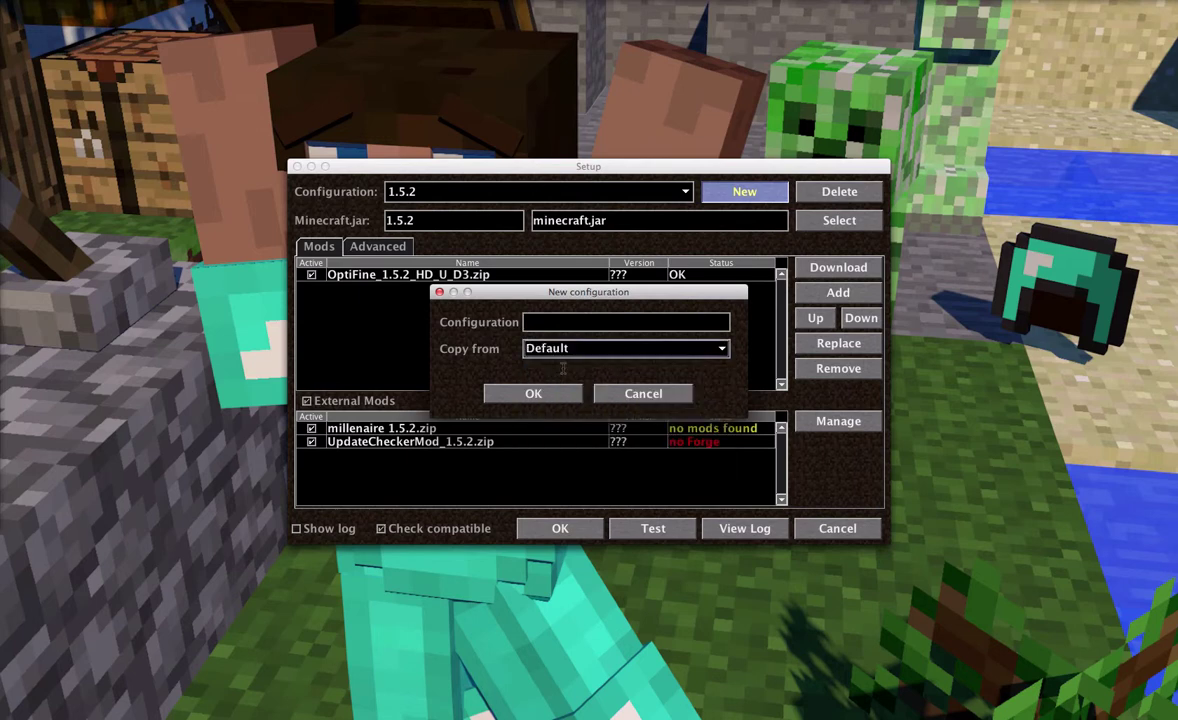
pyautogui.click(530, 346)
pyautogui.click(554, 368)
pyautogui.click(549, 393)
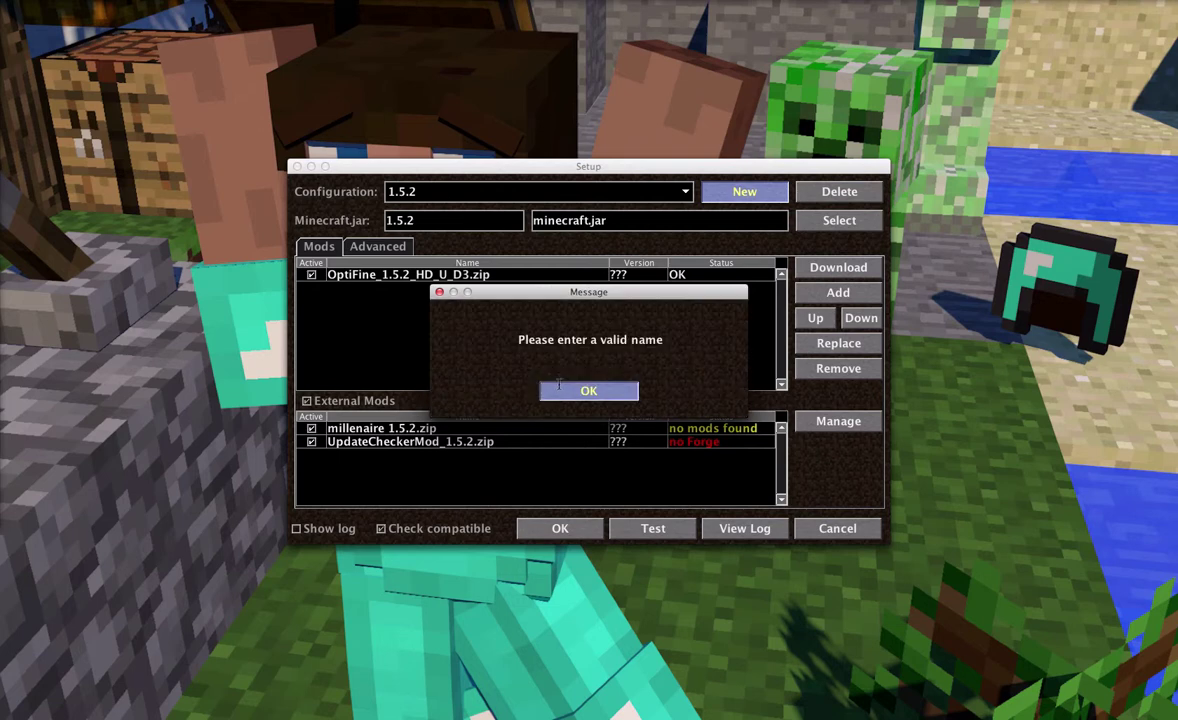
pyautogui.click(566, 388)
pyautogui.click(530, 348)
pyautogui.click(545, 378)
pyautogui.click(554, 325)
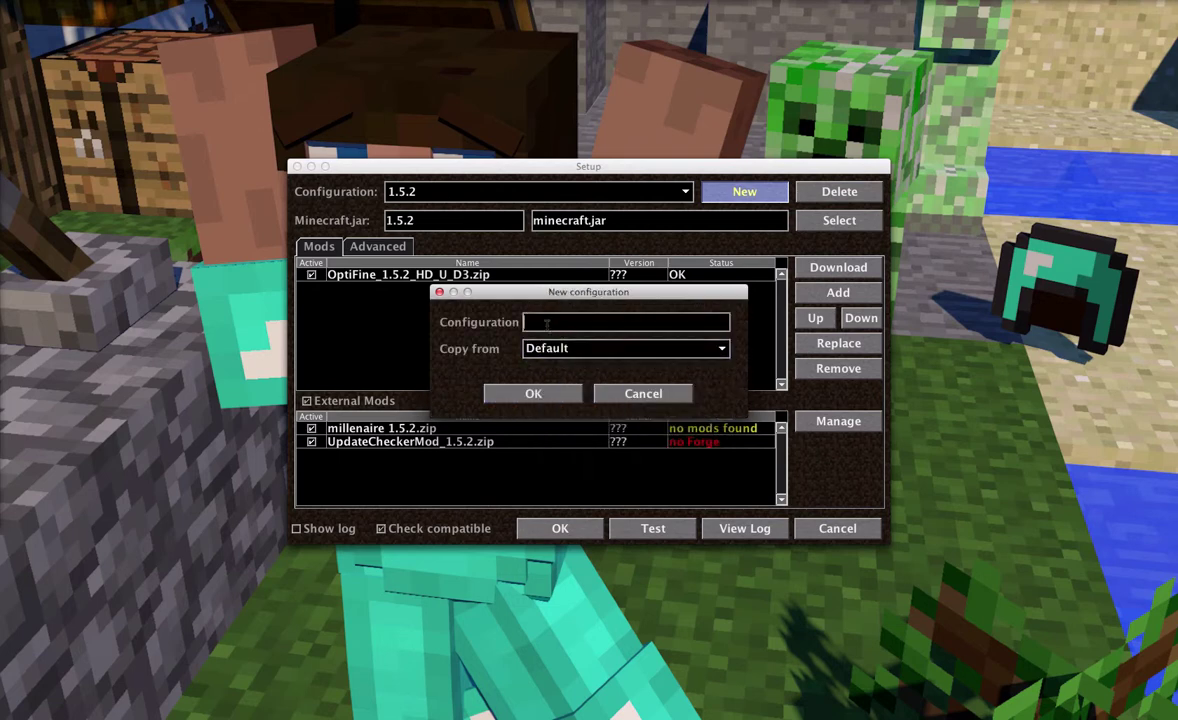
pyautogui.write('NEI')
pyautogui.click(513, 390)
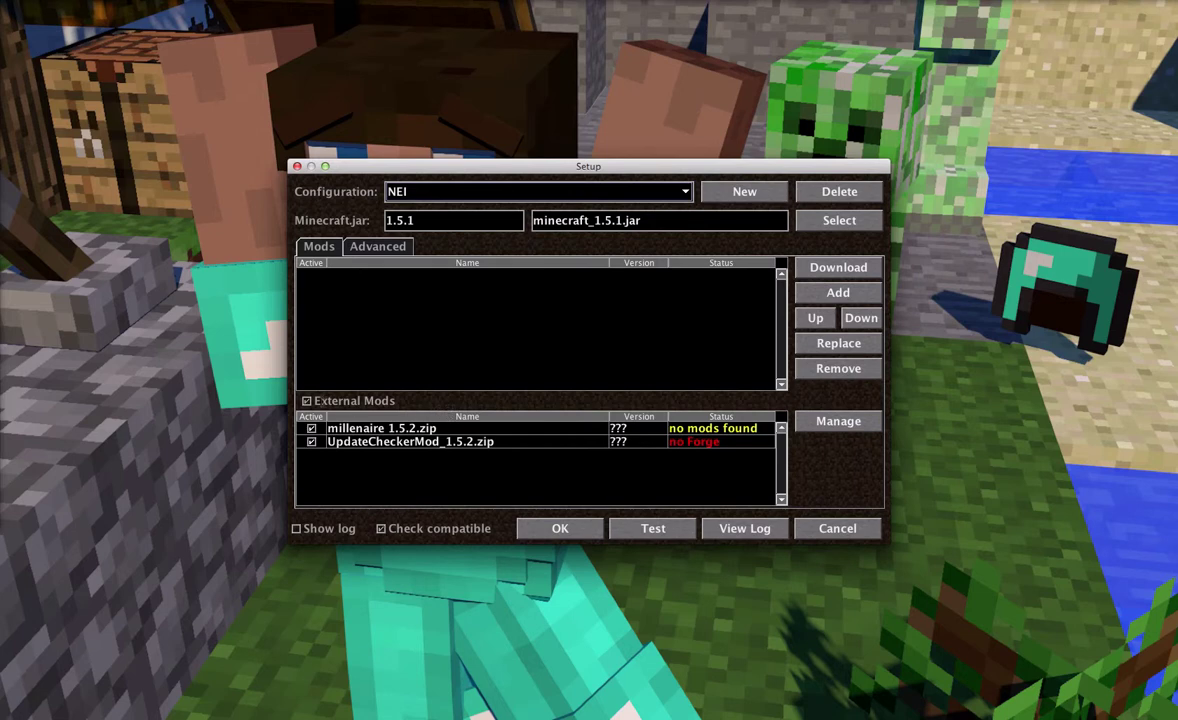
# Disable external mods for the NEI configuration and select minecraft.jar from the bin folder as its game file.
pyautogui.click(306, 400)
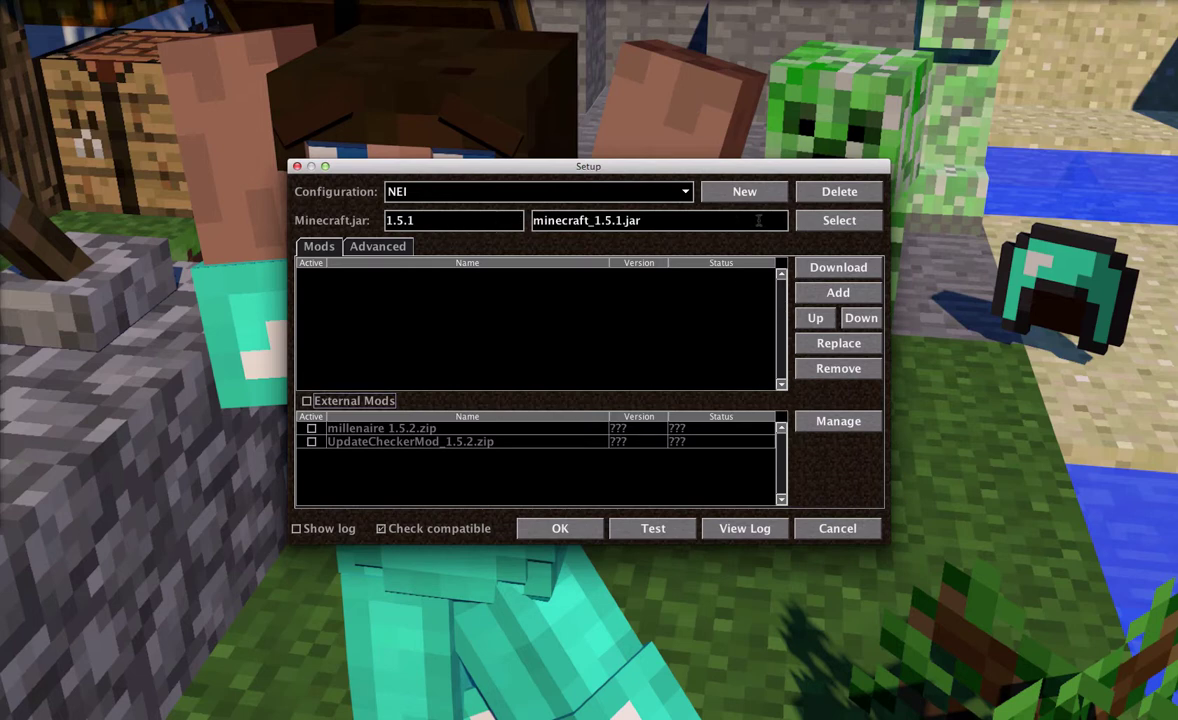
pyautogui.click(839, 220)
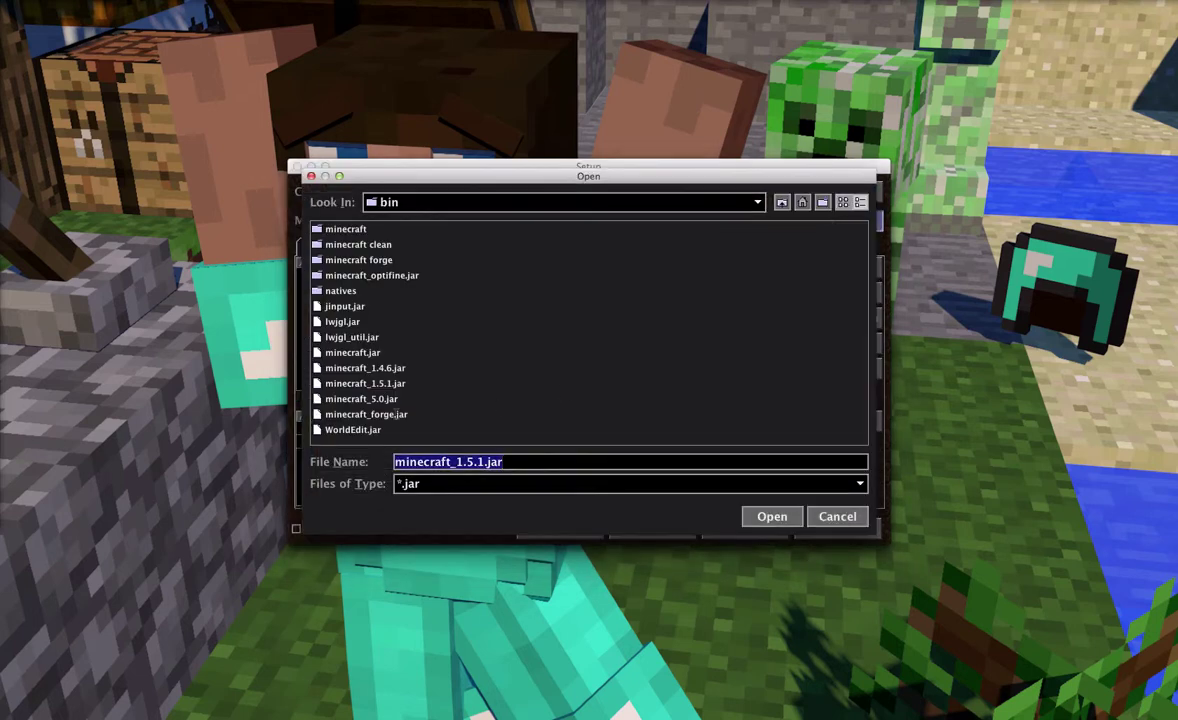
pyautogui.press('Return')
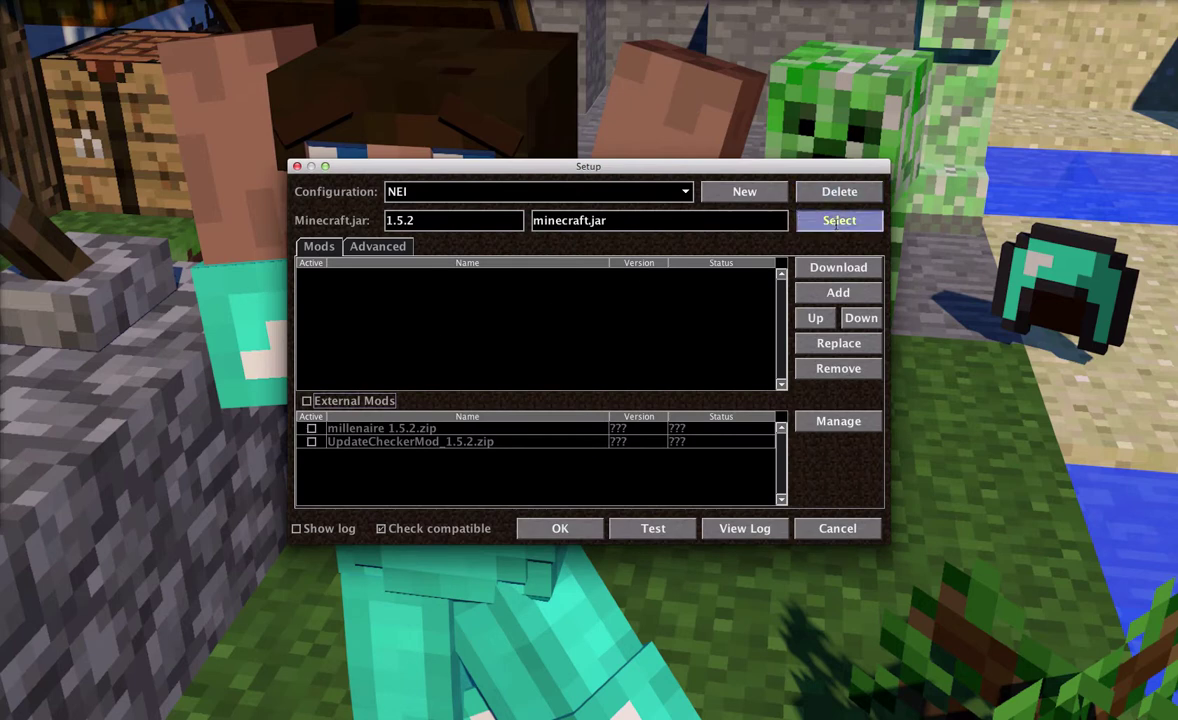
pyautogui.click(839, 220)
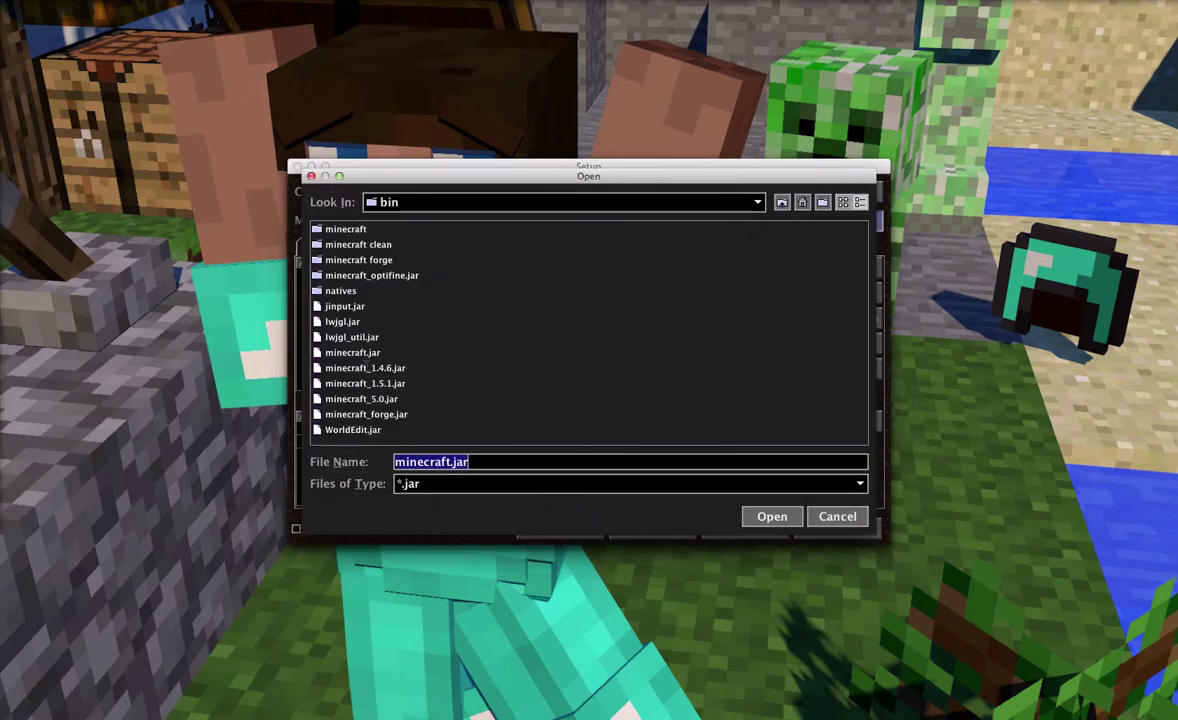
pyautogui.doubleClick(352, 352)
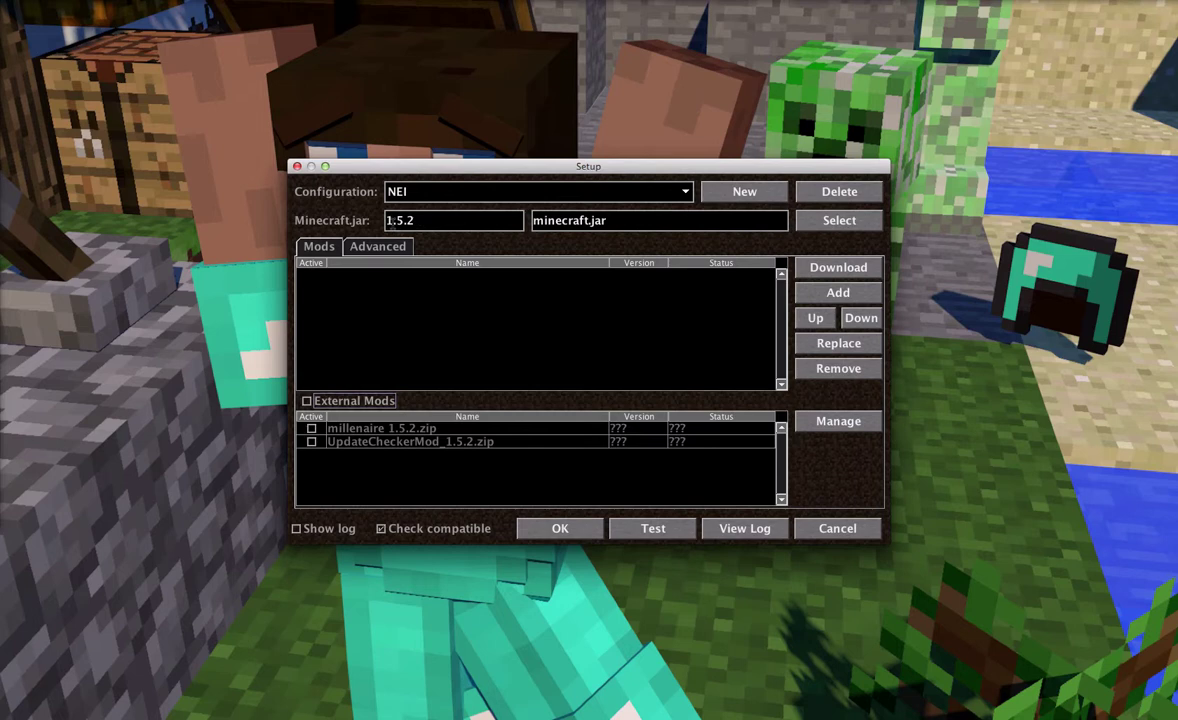
# Add minecraftforge-universal-1.5.2-7.8.1.738.zip from the Downloads folder to the configuration's mods.
pyautogui.click(838, 292)
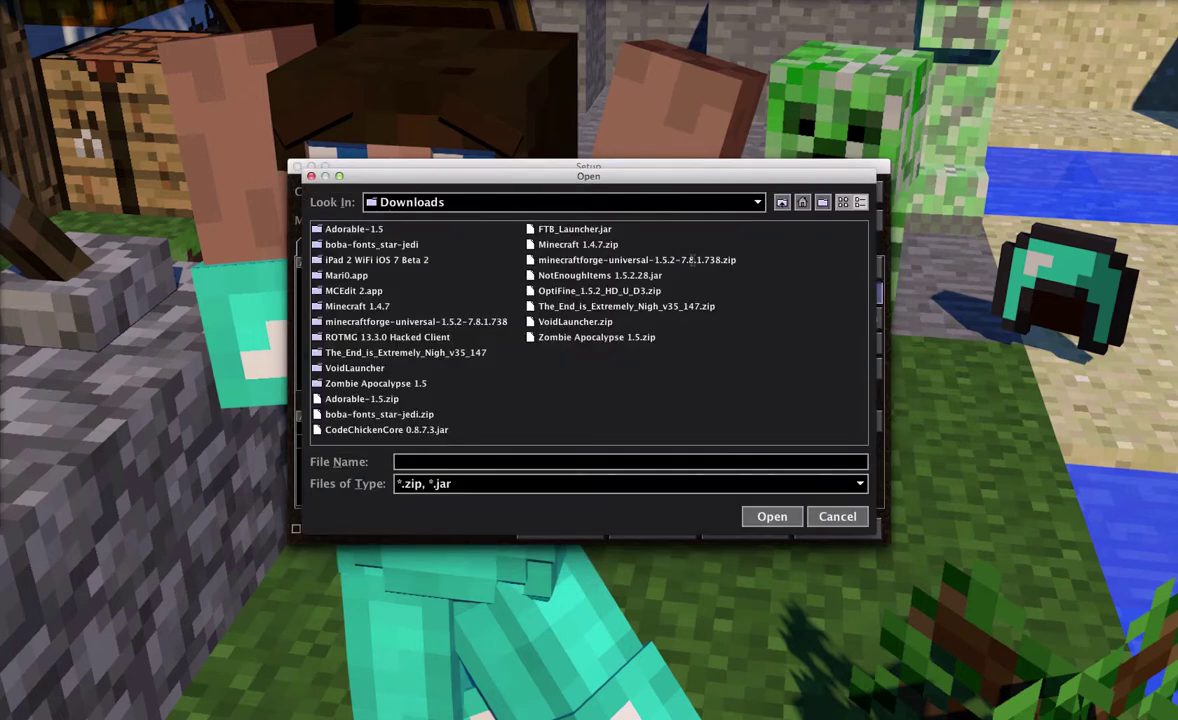
pyautogui.click(638, 259)
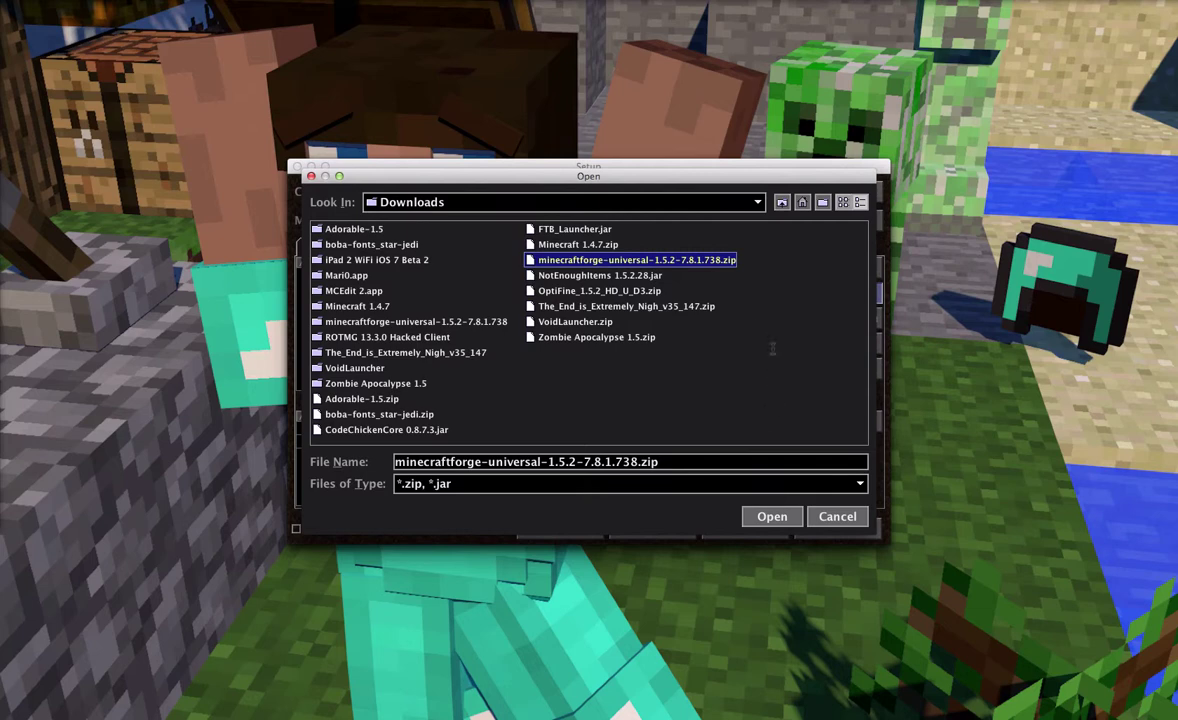
pyautogui.click(766, 514)
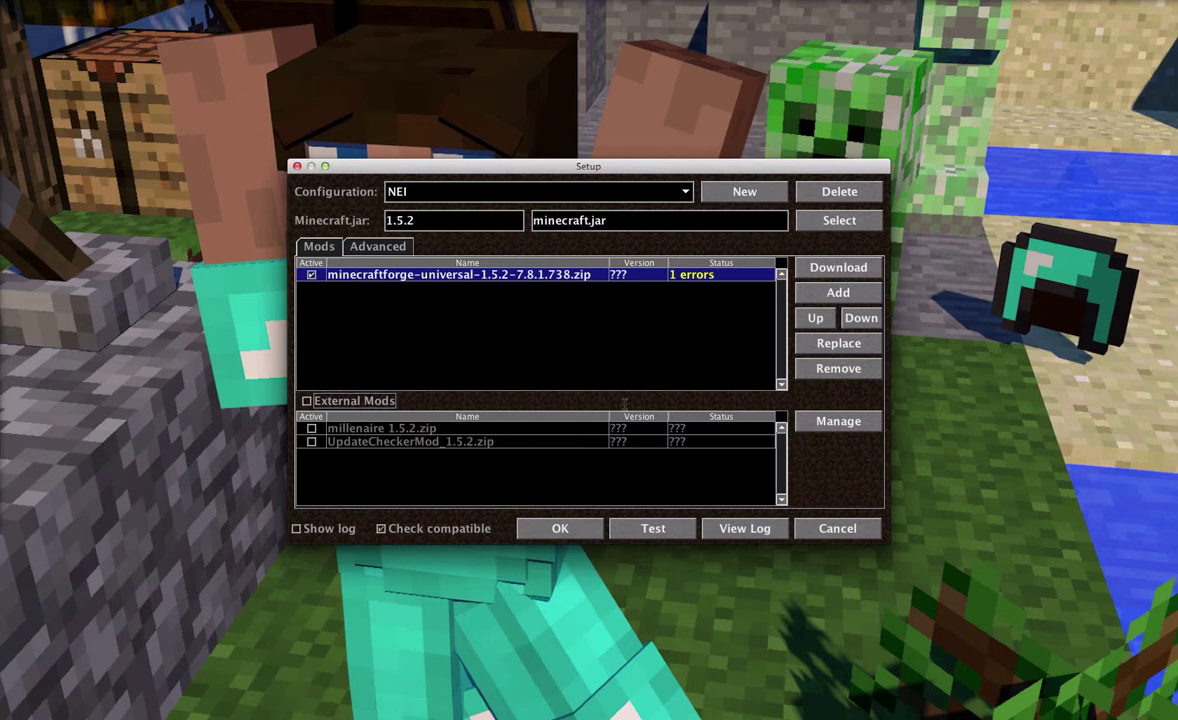
# Start a test run of the NEI configuration and examine Minecraft Forge and the other loaded mods in the game's mod list.
pyautogui.click(620, 521)
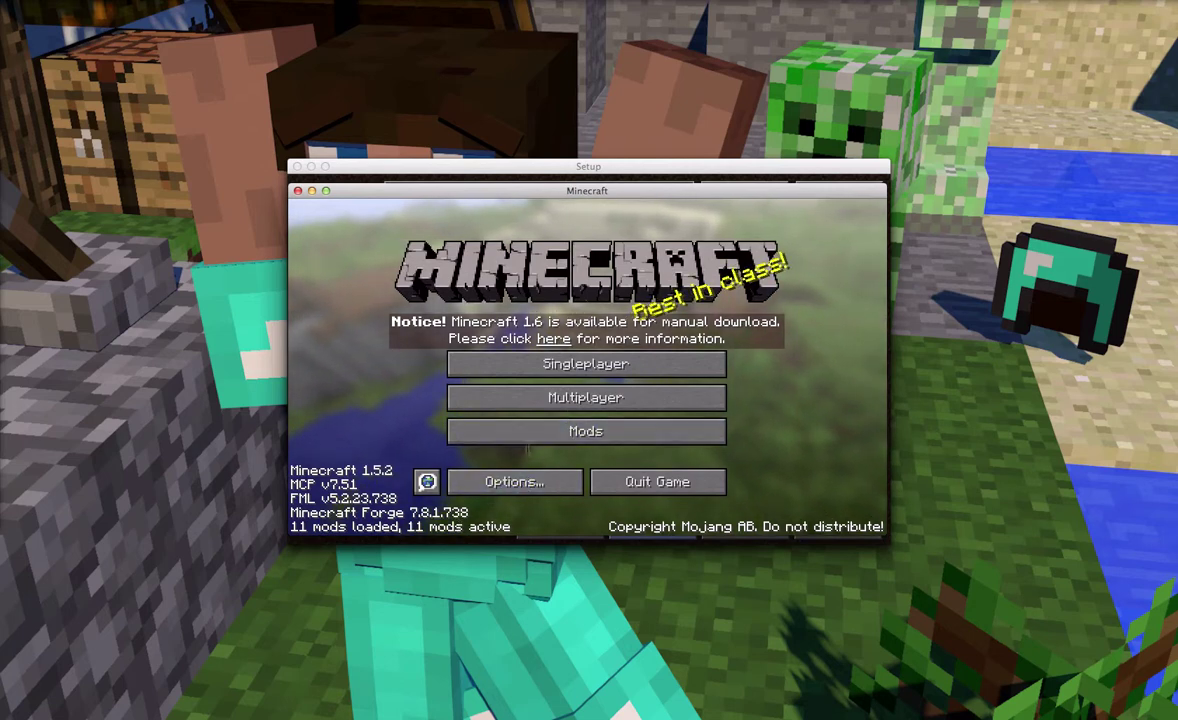
pyautogui.click(568, 431)
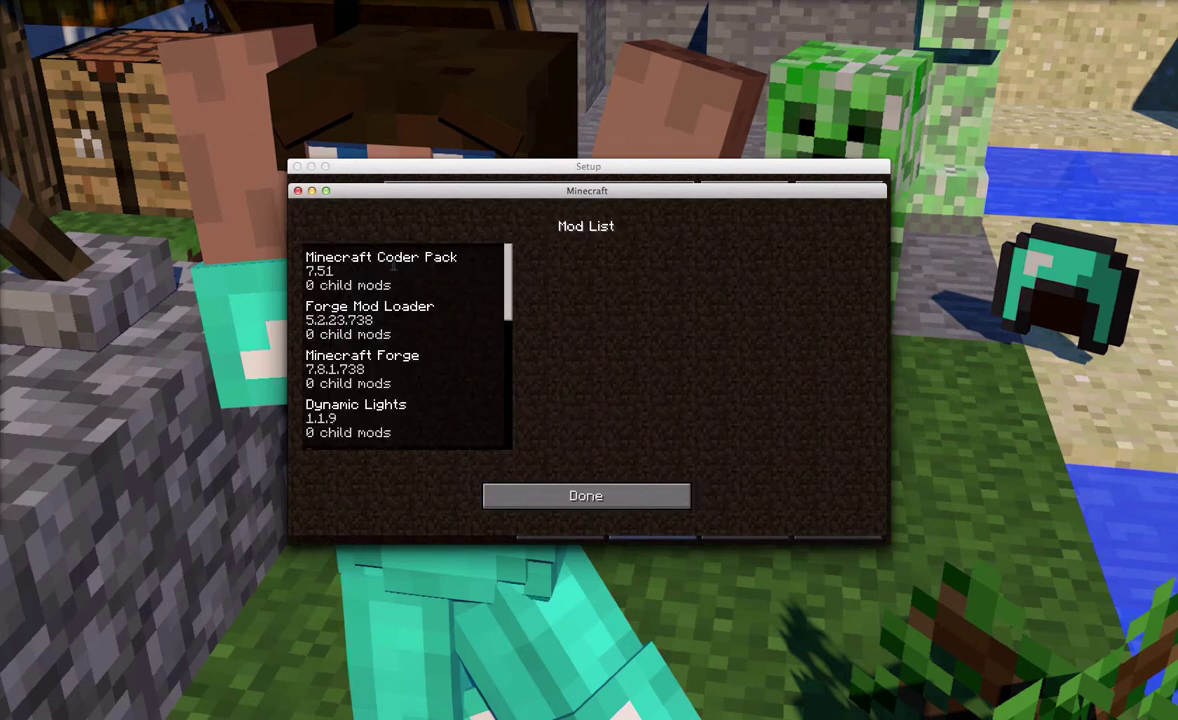
pyautogui.click(390, 263)
pyautogui.click(364, 322)
pyautogui.click(386, 368)
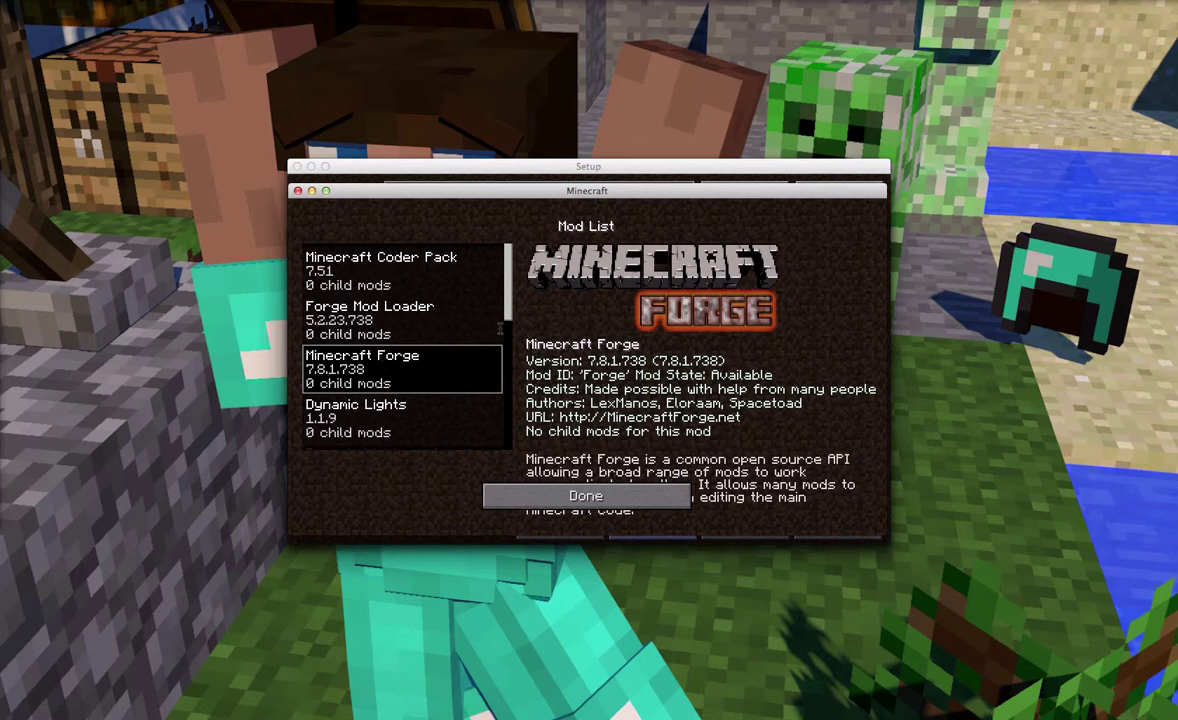
pyautogui.scroll(-5, 465, 347)
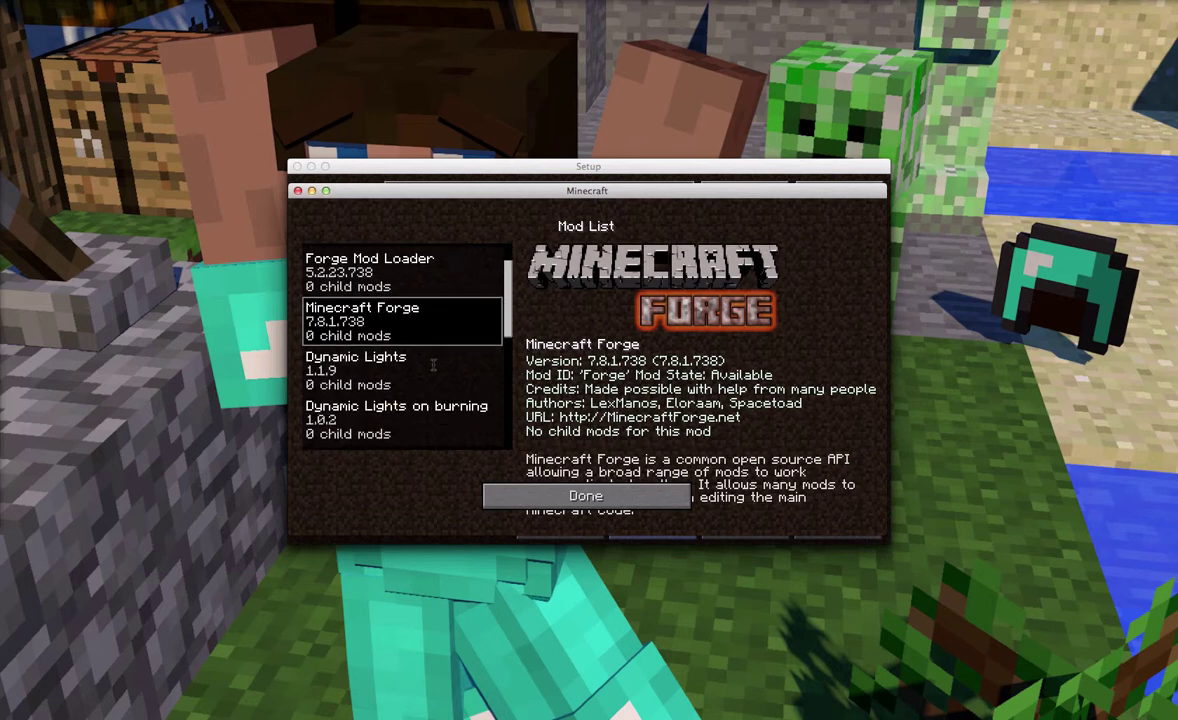
pyautogui.click(400, 336)
pyautogui.scroll(-5, 358, 371)
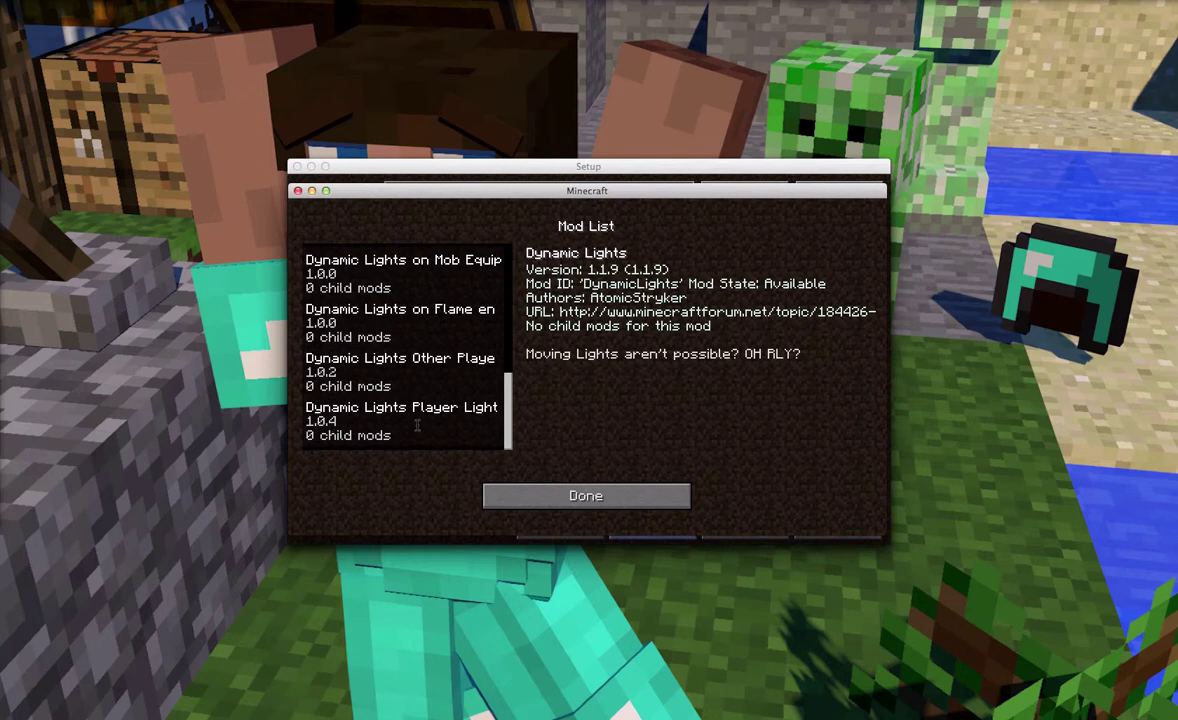
pyautogui.scroll(5, 460, 385)
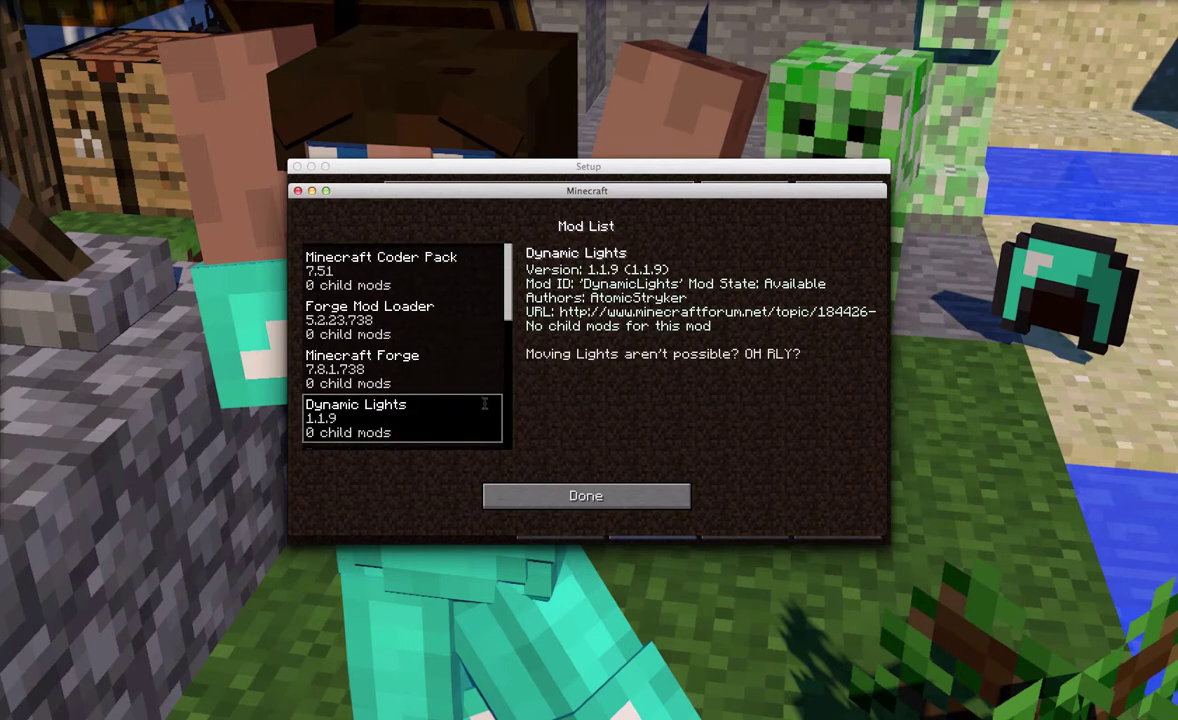
pyautogui.click(598, 495)
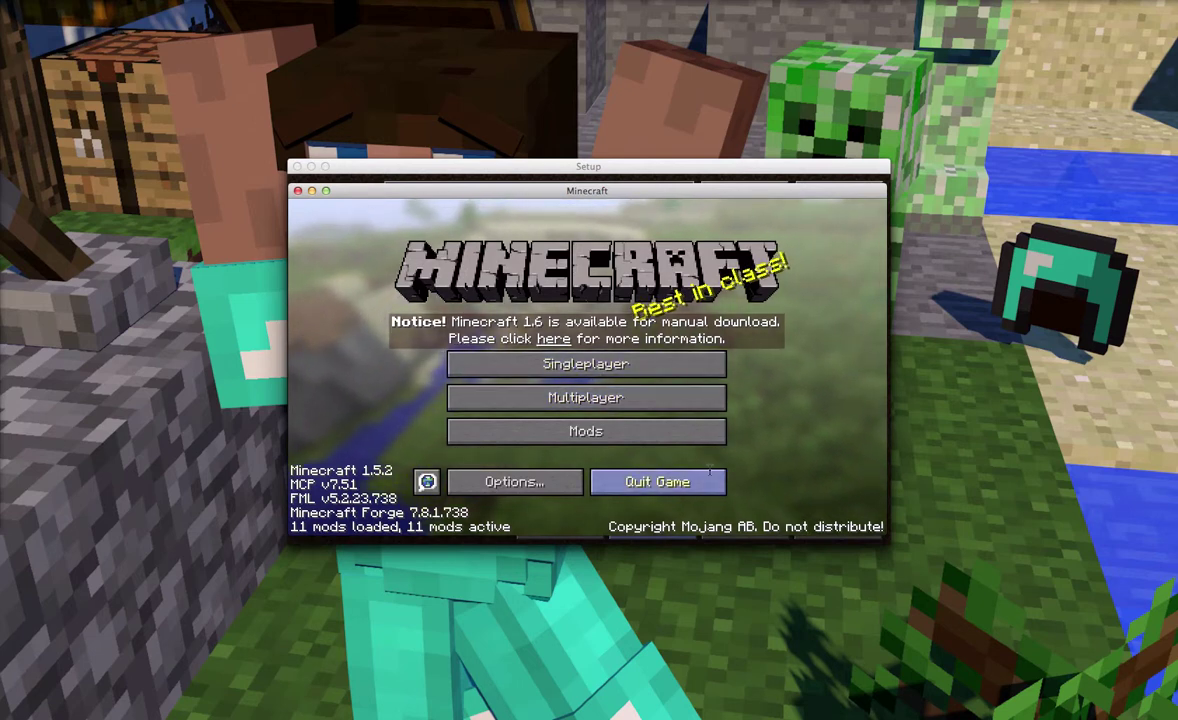
# Quit the test game and save the NEI configuration's setup.
pyautogui.click(709, 478)
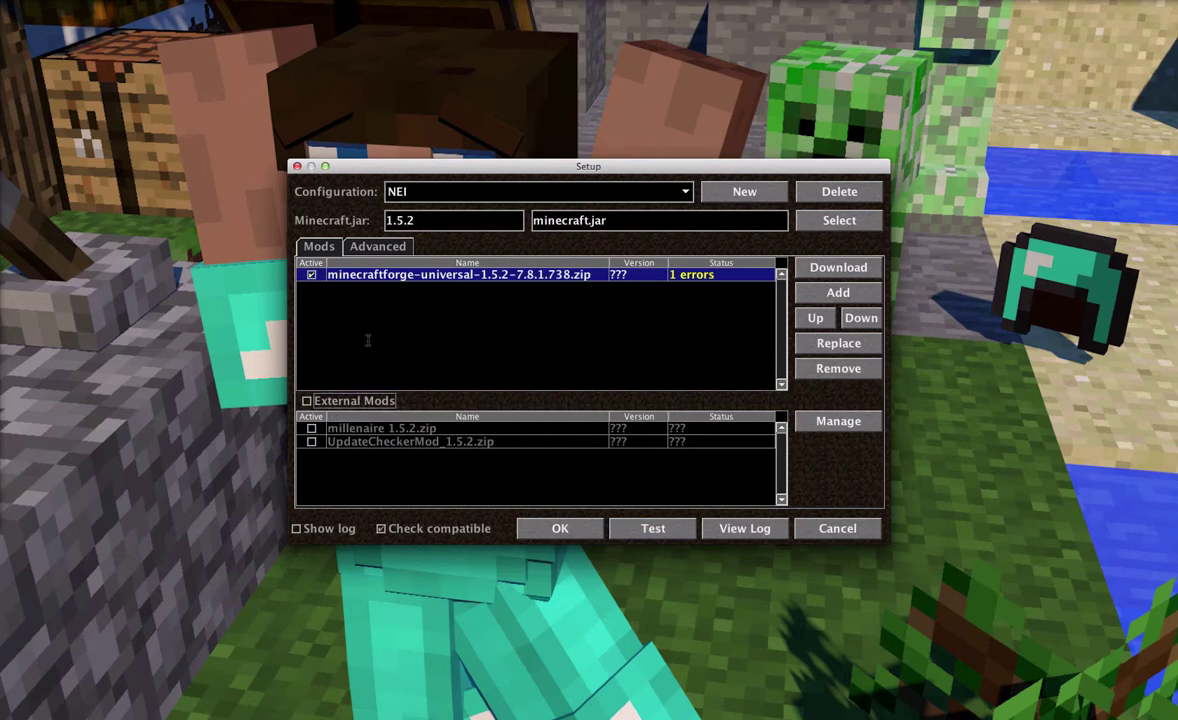
pyautogui.click(560, 528)
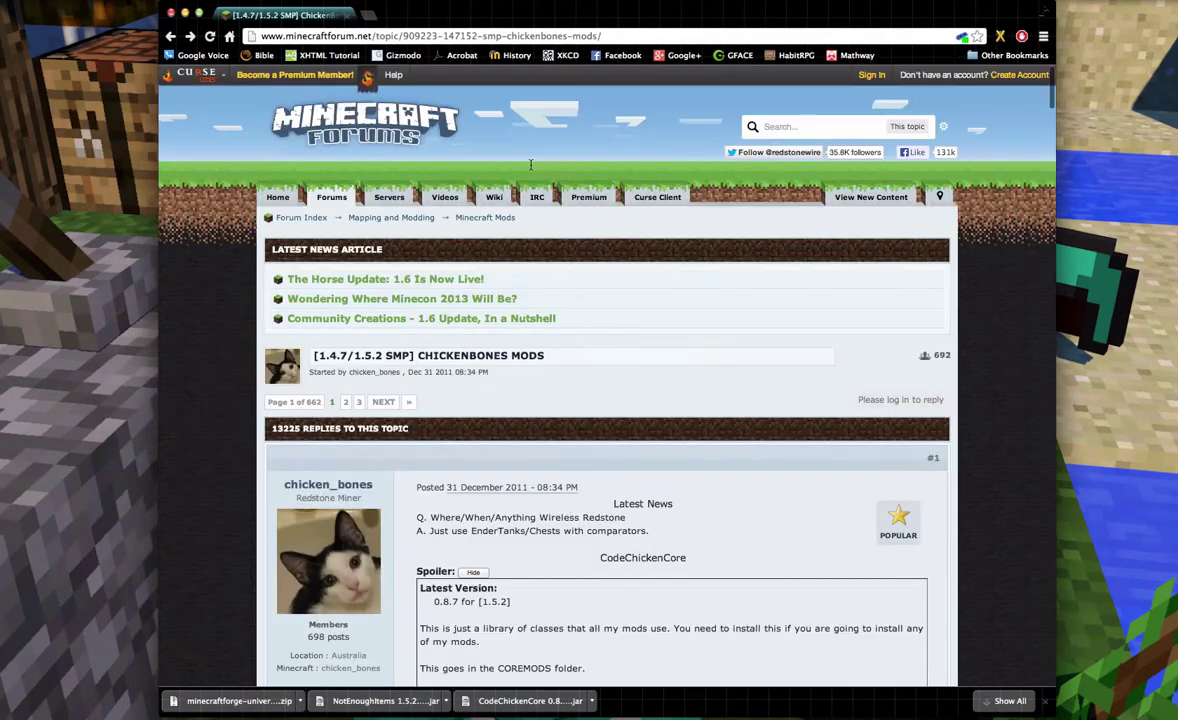
# In the browser's ChickenBones Mods forum topic, open the mc1.5.2 download link for CodeChickenCore.
pyautogui.scroll(-5, 477, 140)
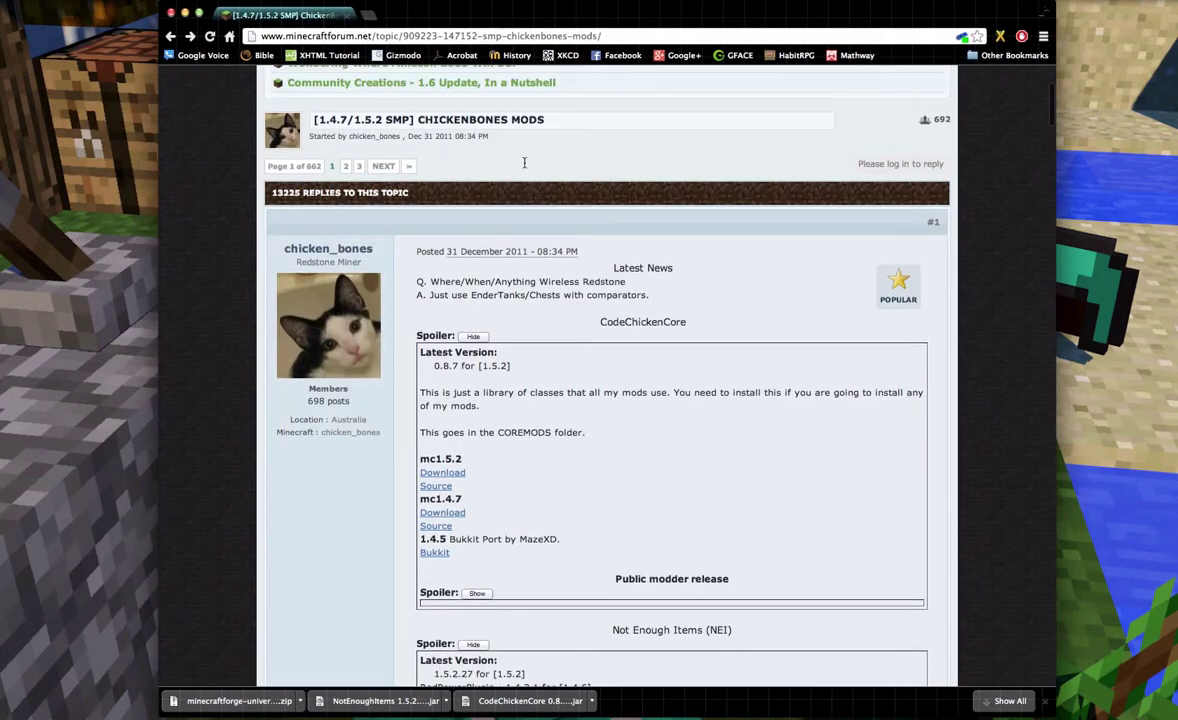
pyautogui.moveTo(571, 113); pyautogui.dragTo(389, 113)
pyautogui.click(510, 111)
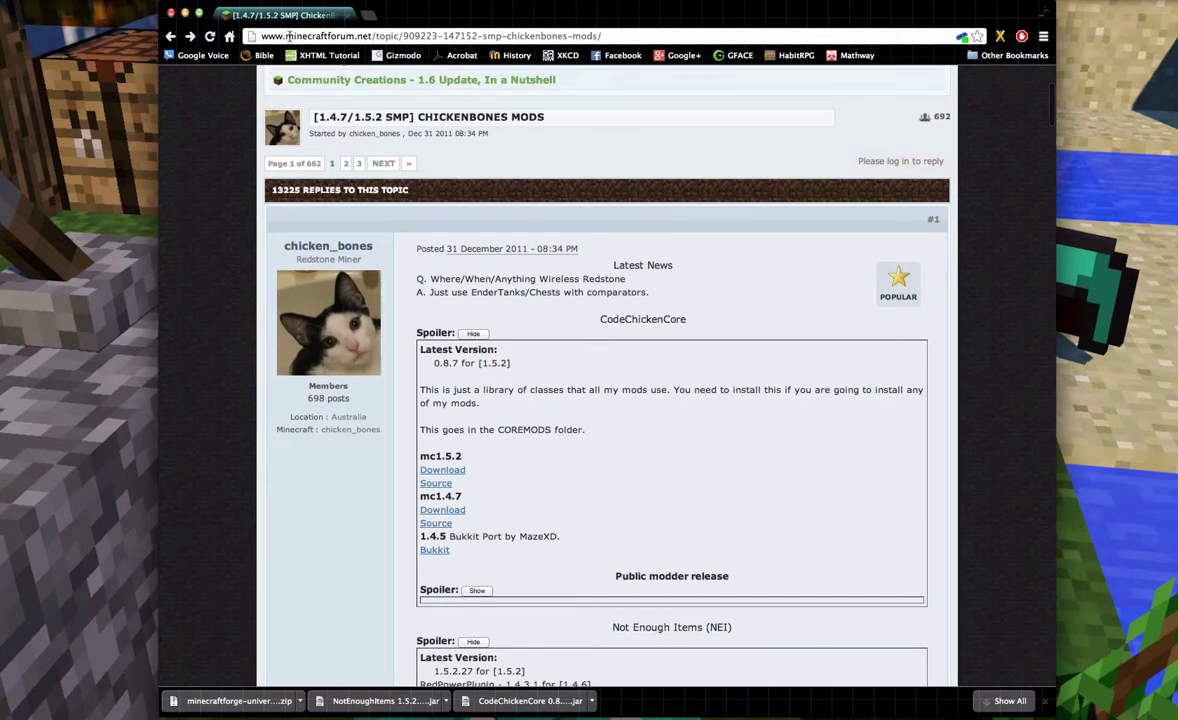
pyautogui.moveTo(600, 35); pyautogui.dragTo(245, 35)
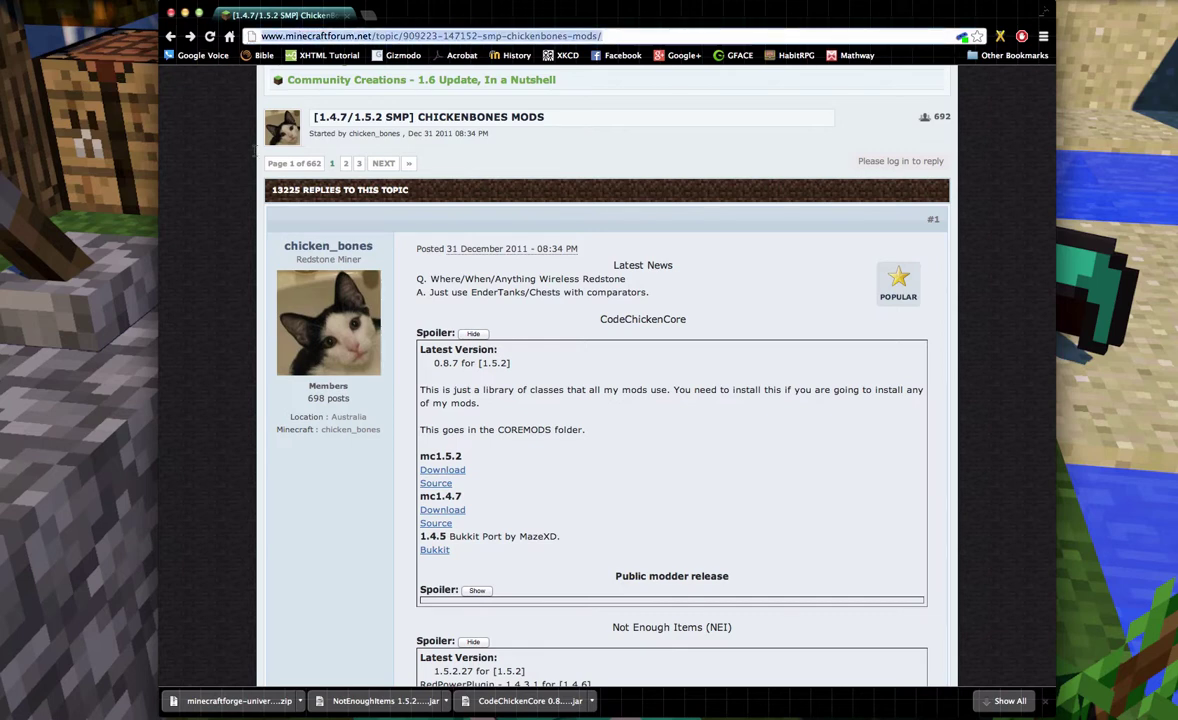
pyautogui.scroll(-3, 298, 213)
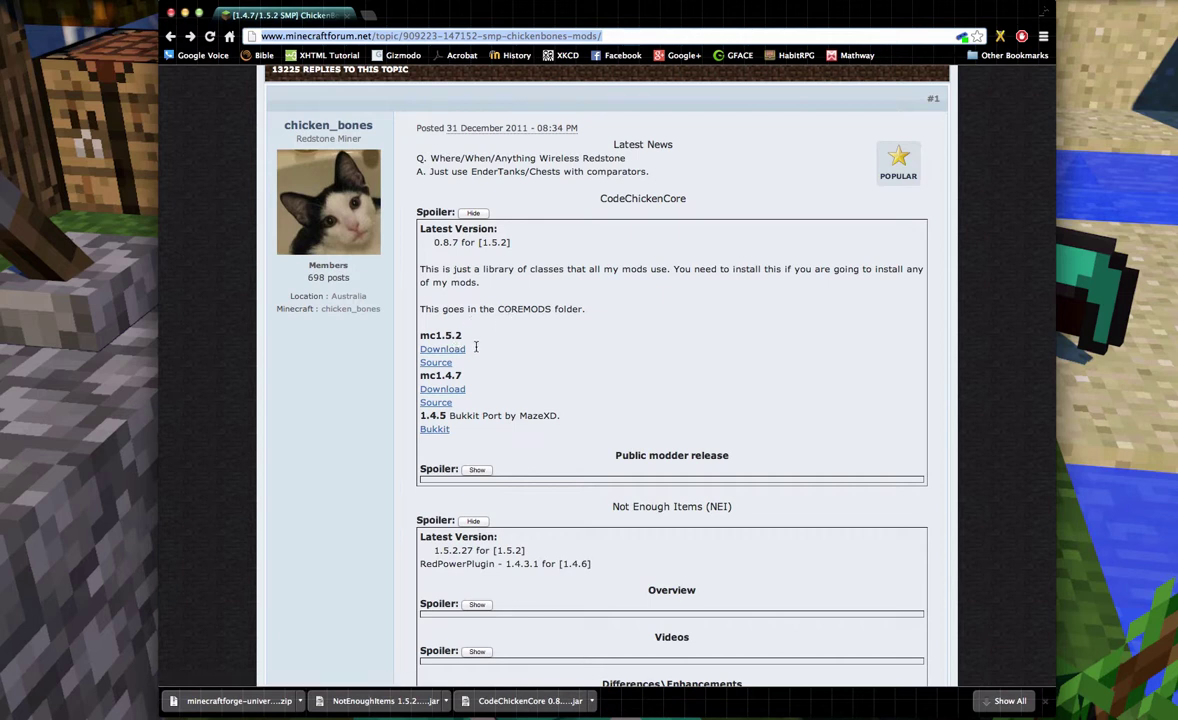
pyautogui.click(453, 349)
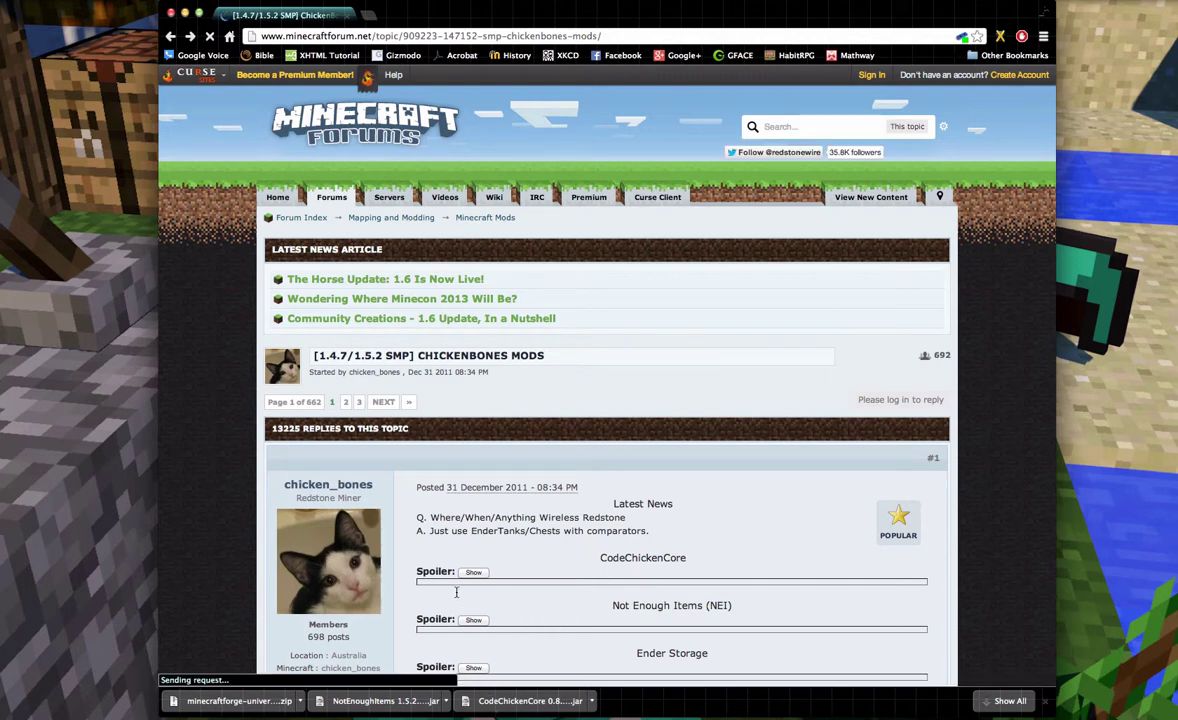
# Open the mc1.5.2 download link in the Not Enough Items install instructions and return to the ChickenBones Mods forum topic.
pyautogui.scroll(-8, 456, 592)
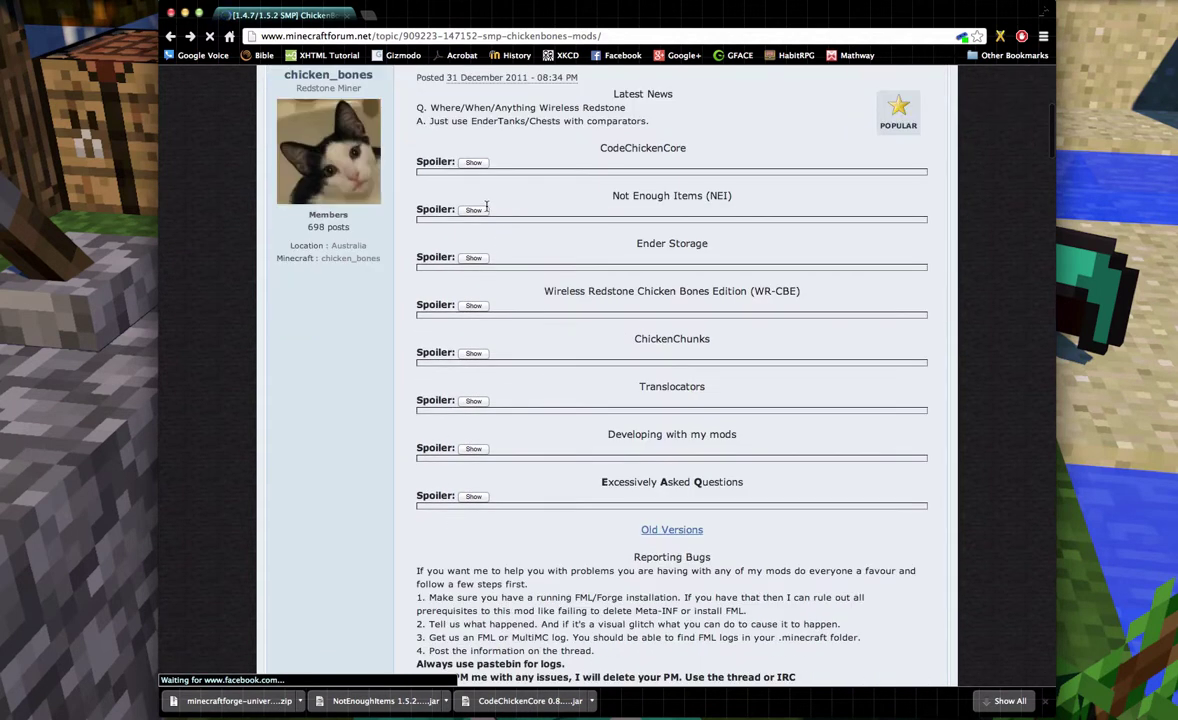
pyautogui.click(474, 210)
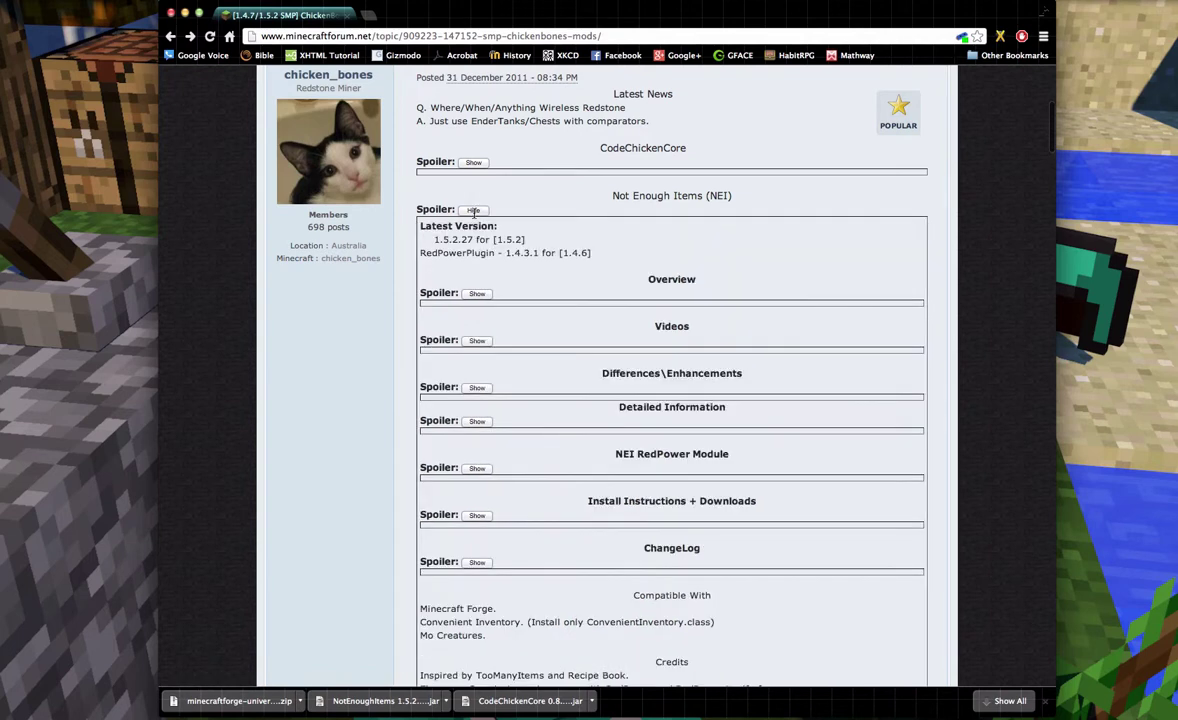
pyautogui.scroll(-2, 500, 366)
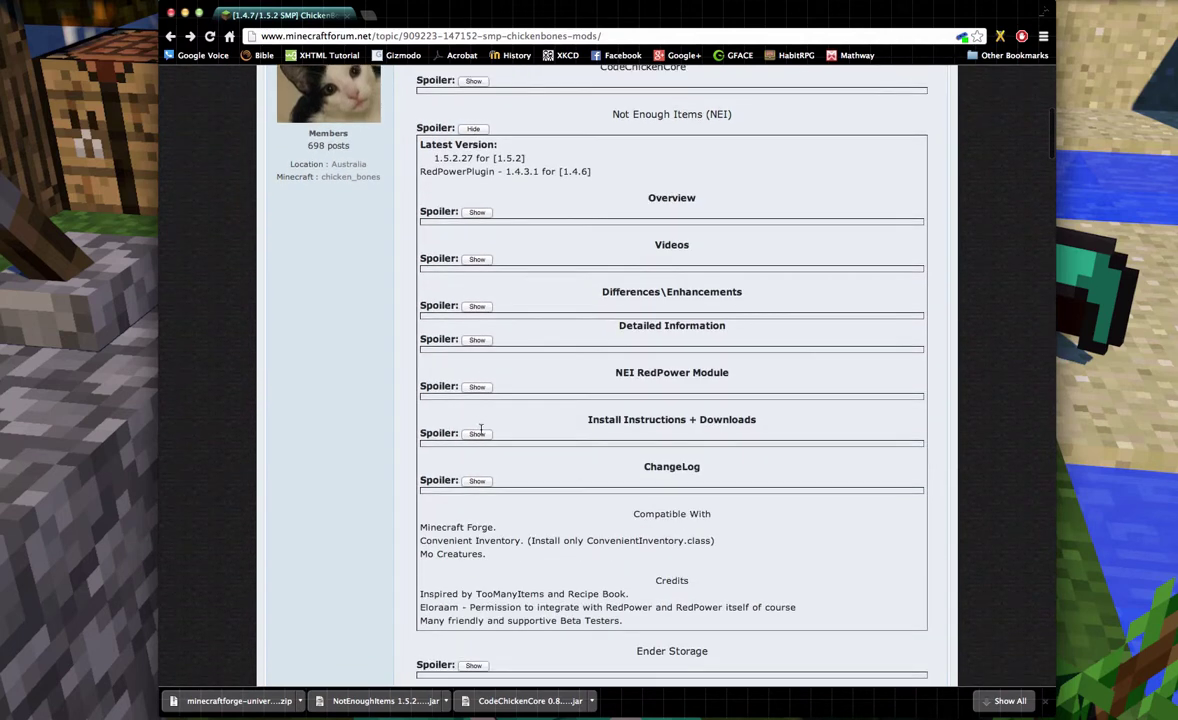
pyautogui.click(477, 433)
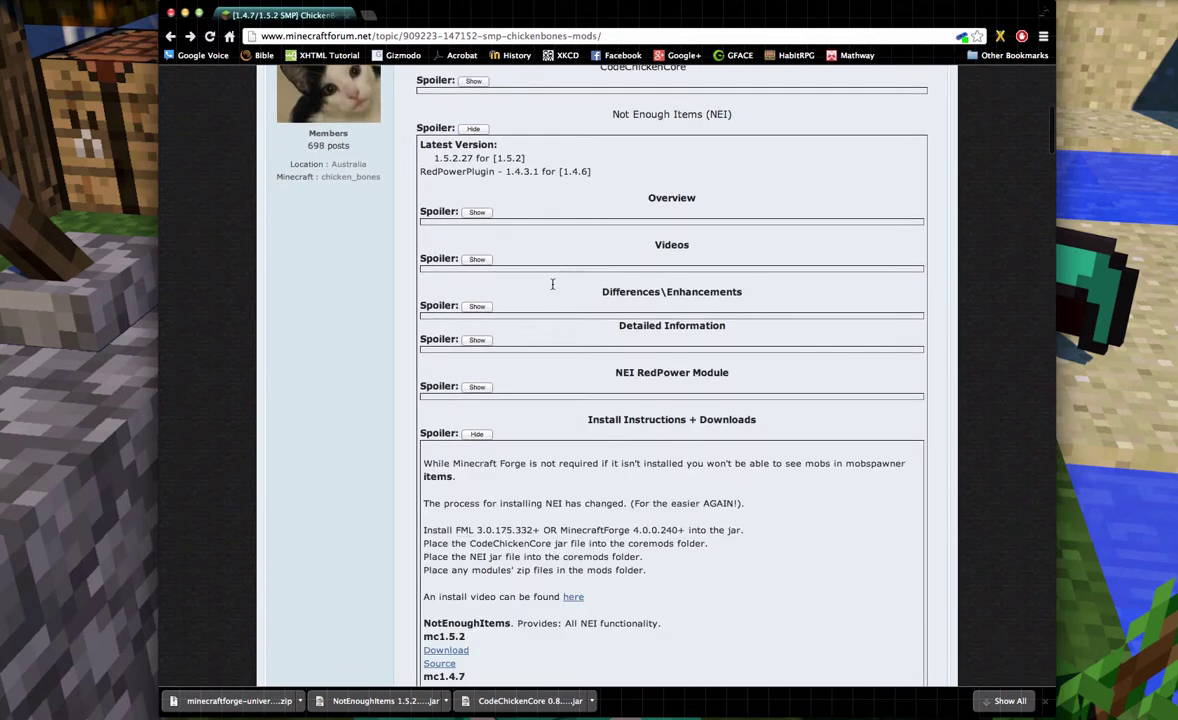
pyautogui.scroll(-5, 552, 284)
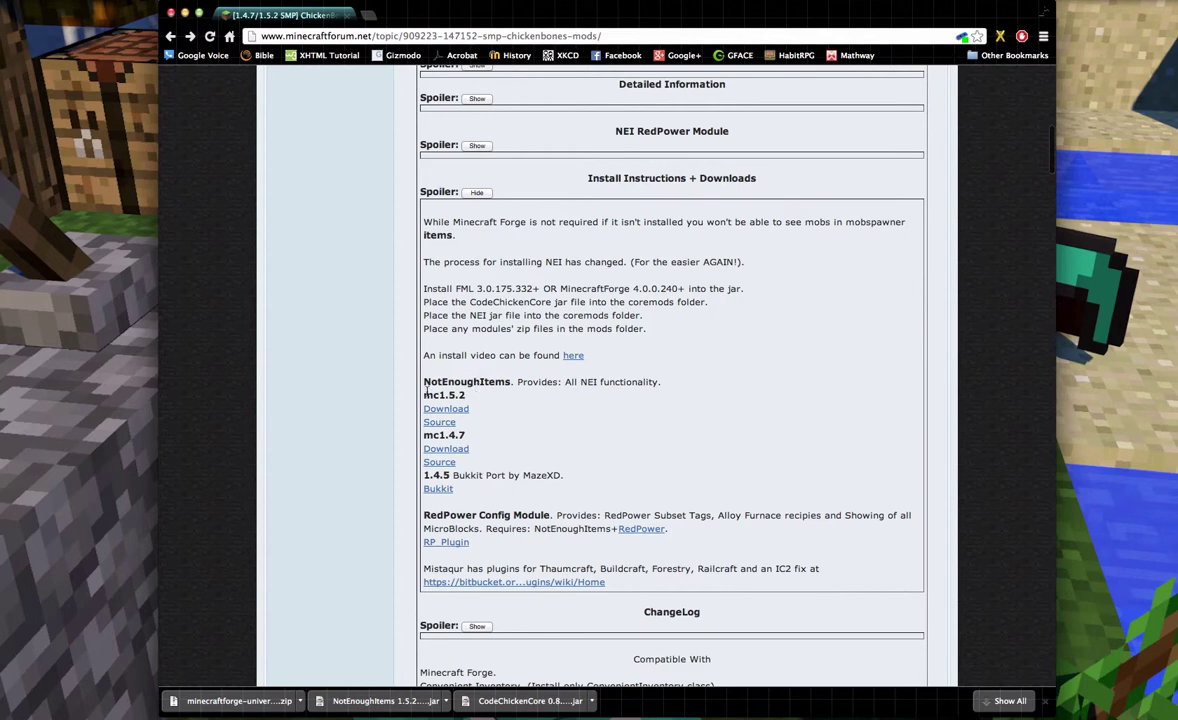
pyautogui.click(448, 408)
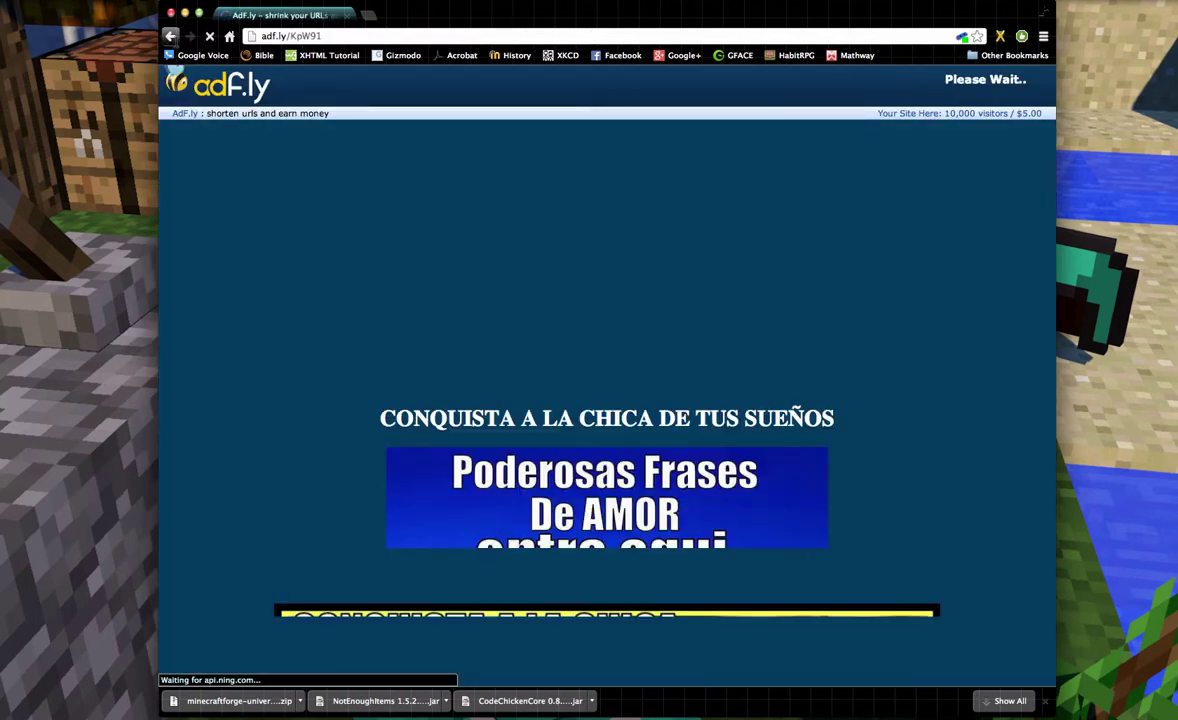
pyautogui.click(171, 37)
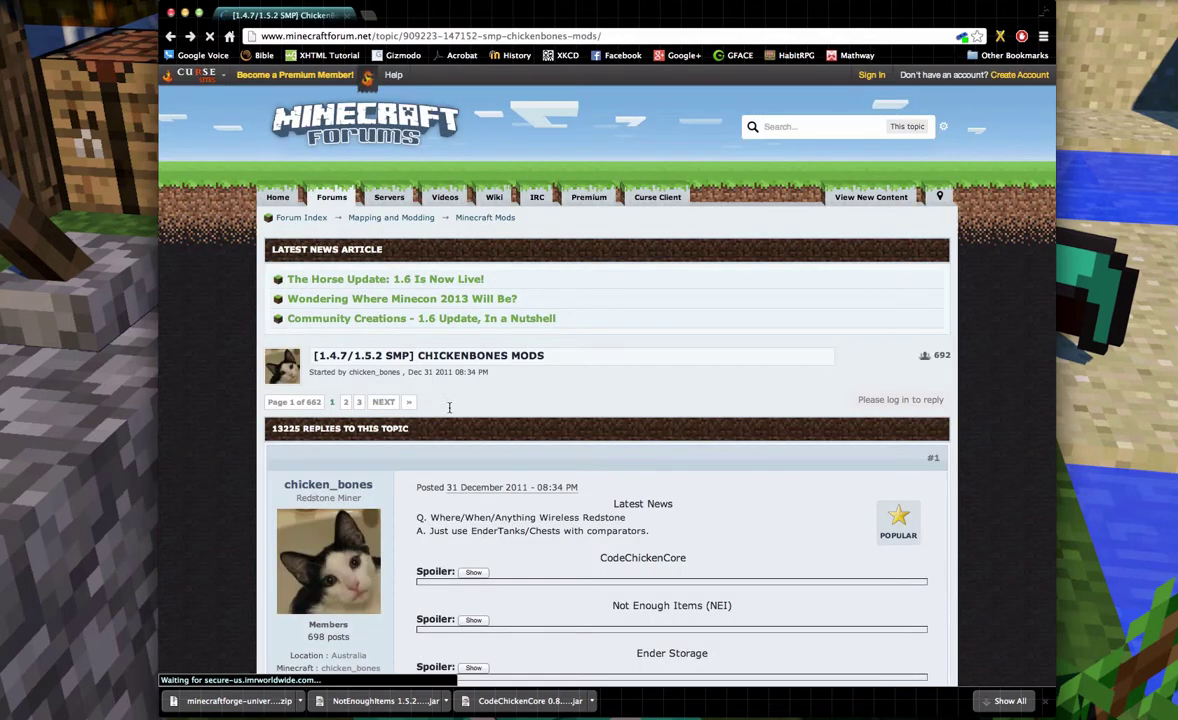
pyautogui.scroll(-10, 449, 407)
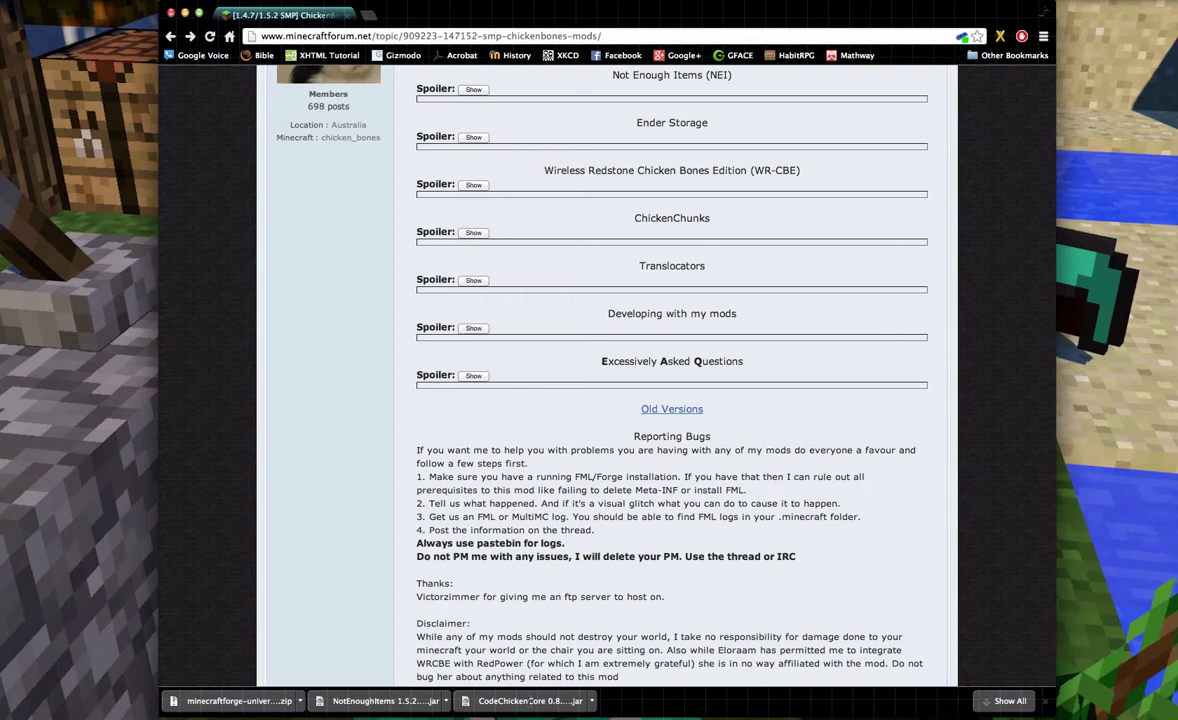
pyautogui.scroll(4, 470, 575)
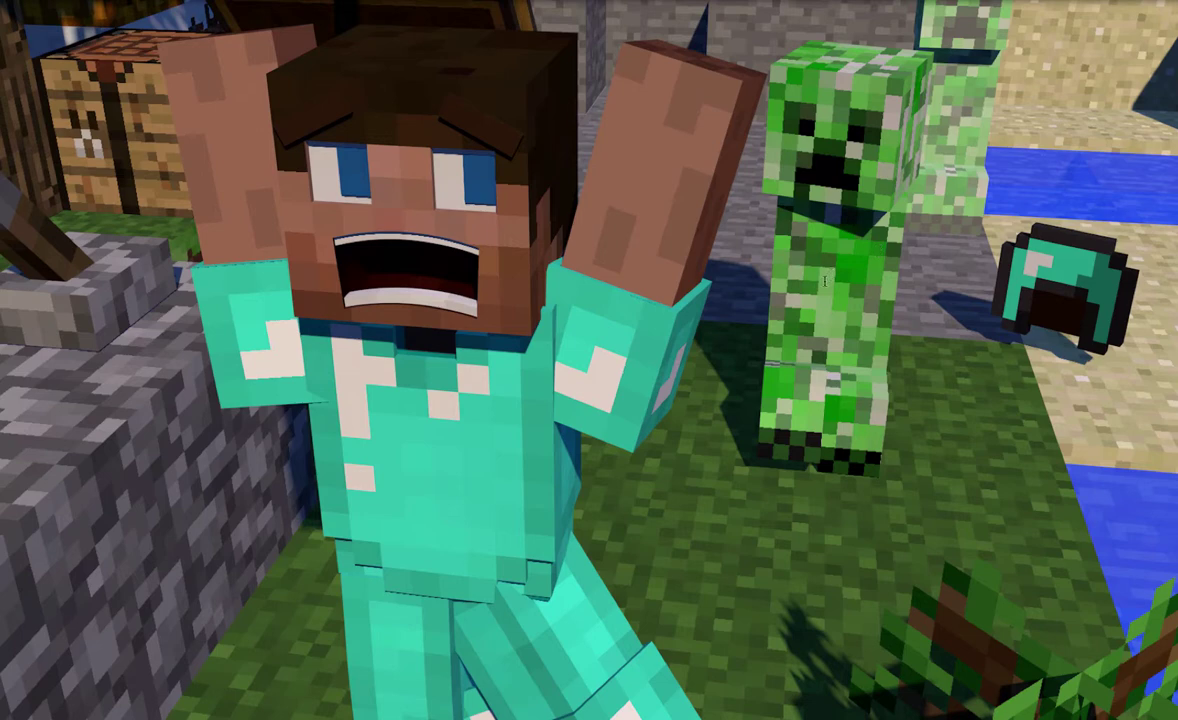
pyautogui.press('super+space')
pyautogui.write('fi')
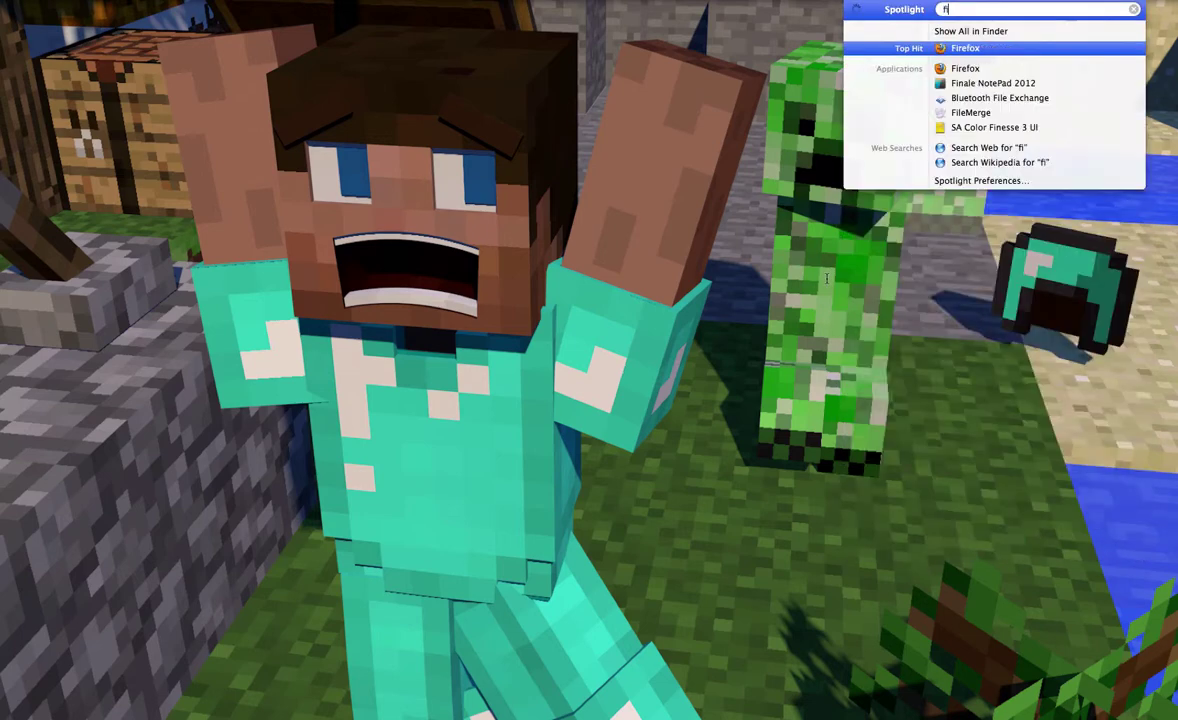
pyautogui.write('nder')
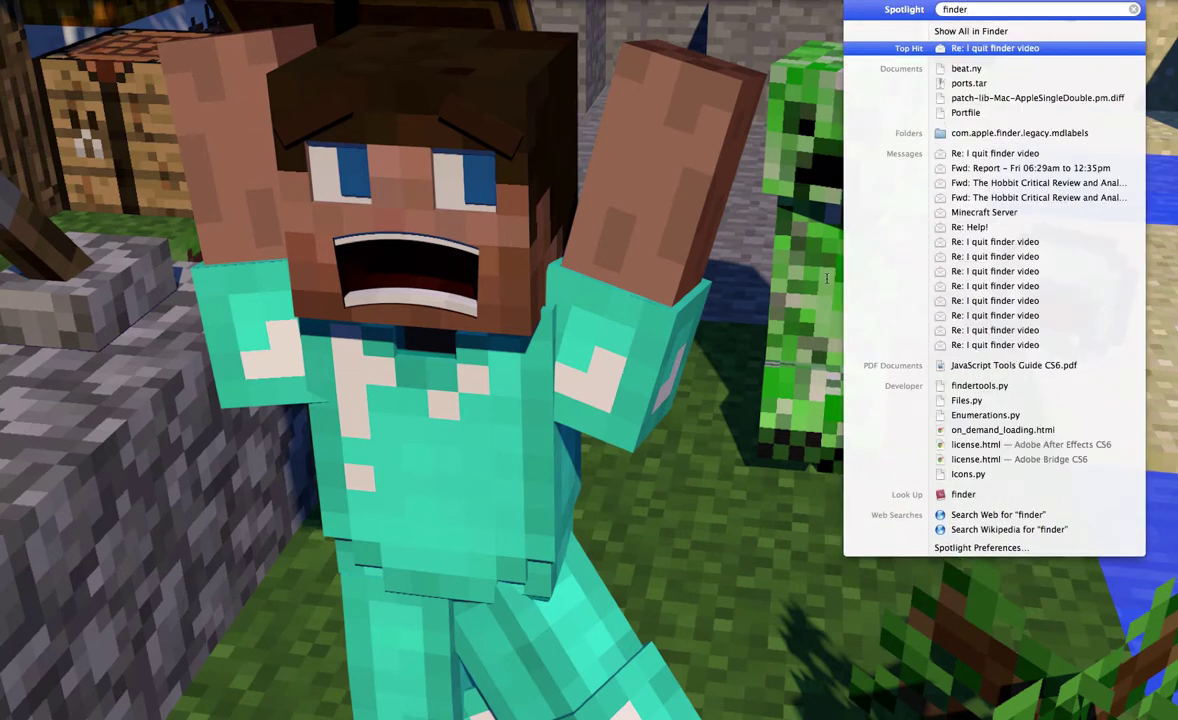
pyautogui.press('Escape')
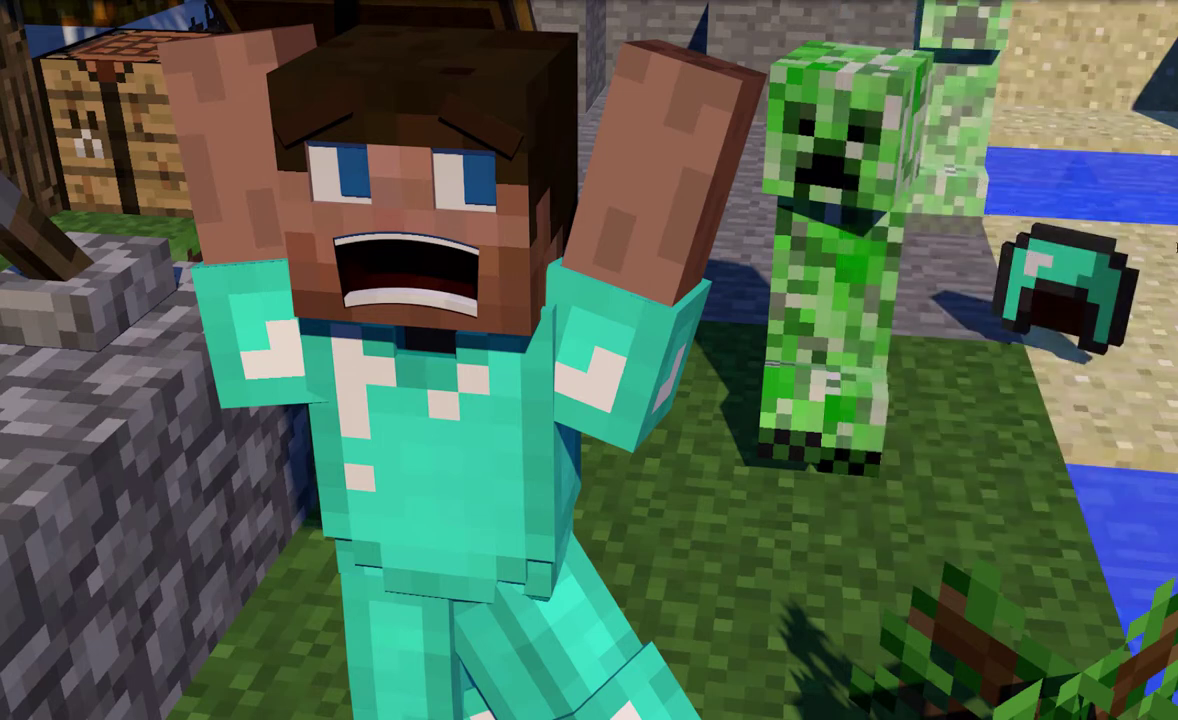
# Switch to Finder and open the minecraft folder from the favorites.
pyautogui.moveTo(1131, 95)
pyautogui.click(1131, 47)
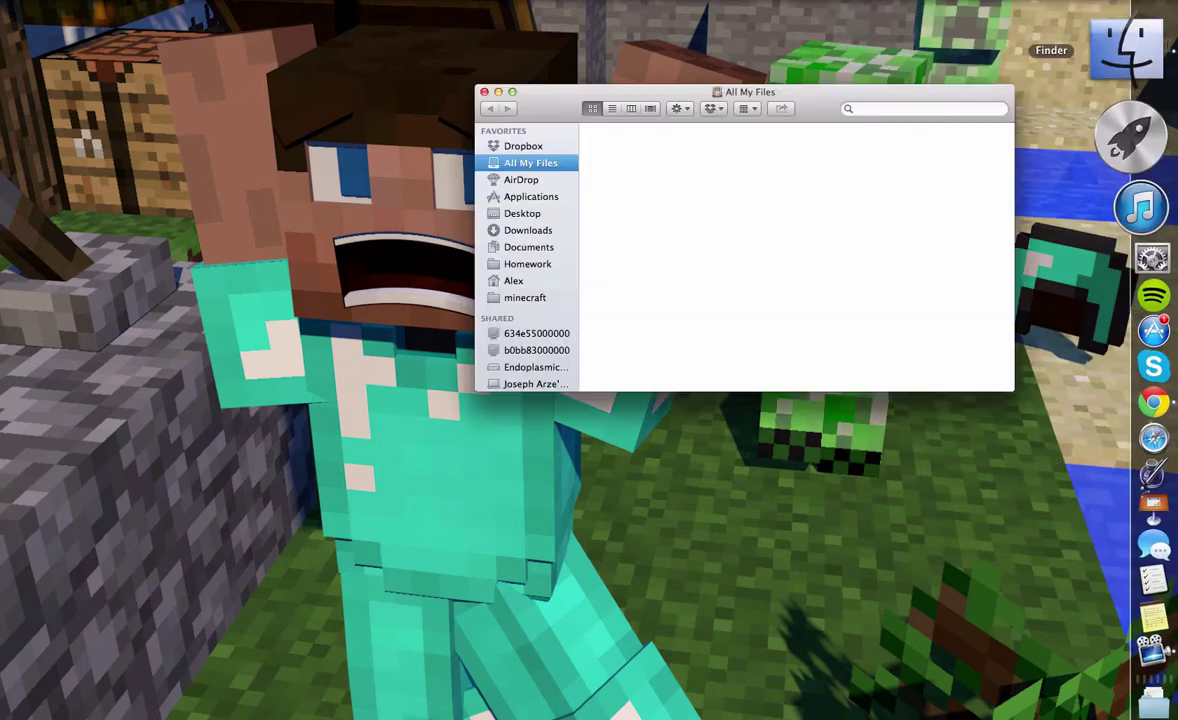
pyautogui.moveTo(538, 98); pyautogui.dragTo(359, 79)
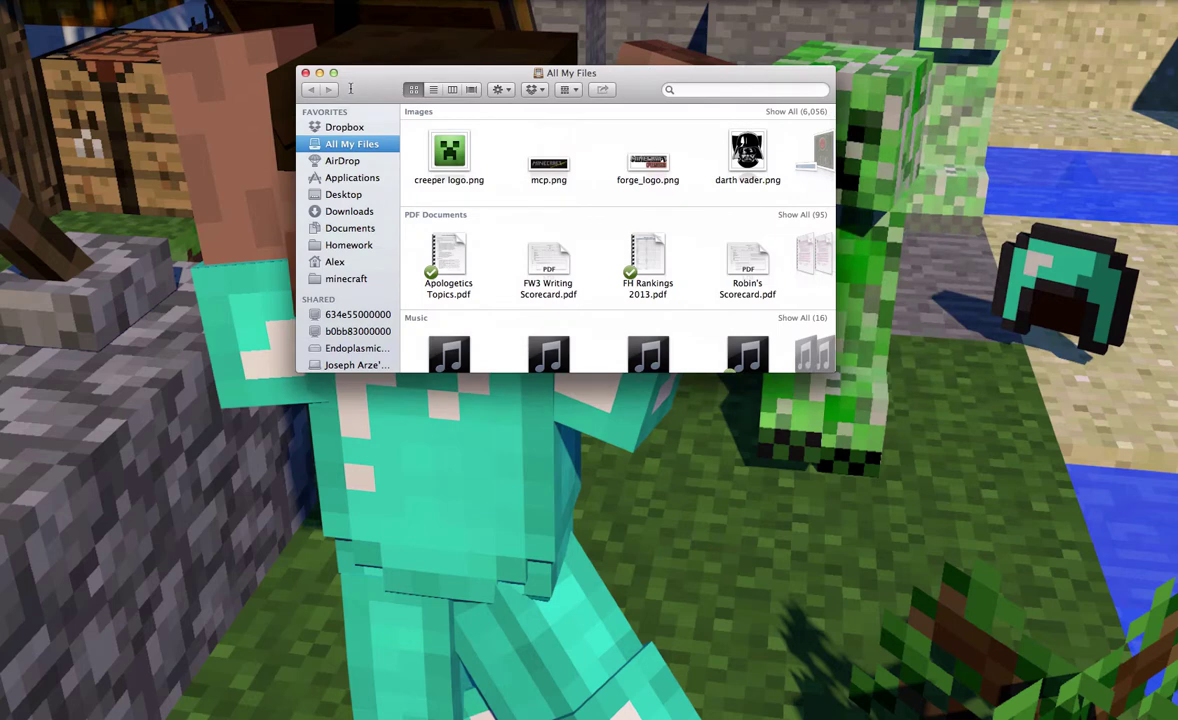
pyautogui.scroll(-3, 324, 245)
pyautogui.scroll(3, 333, 255)
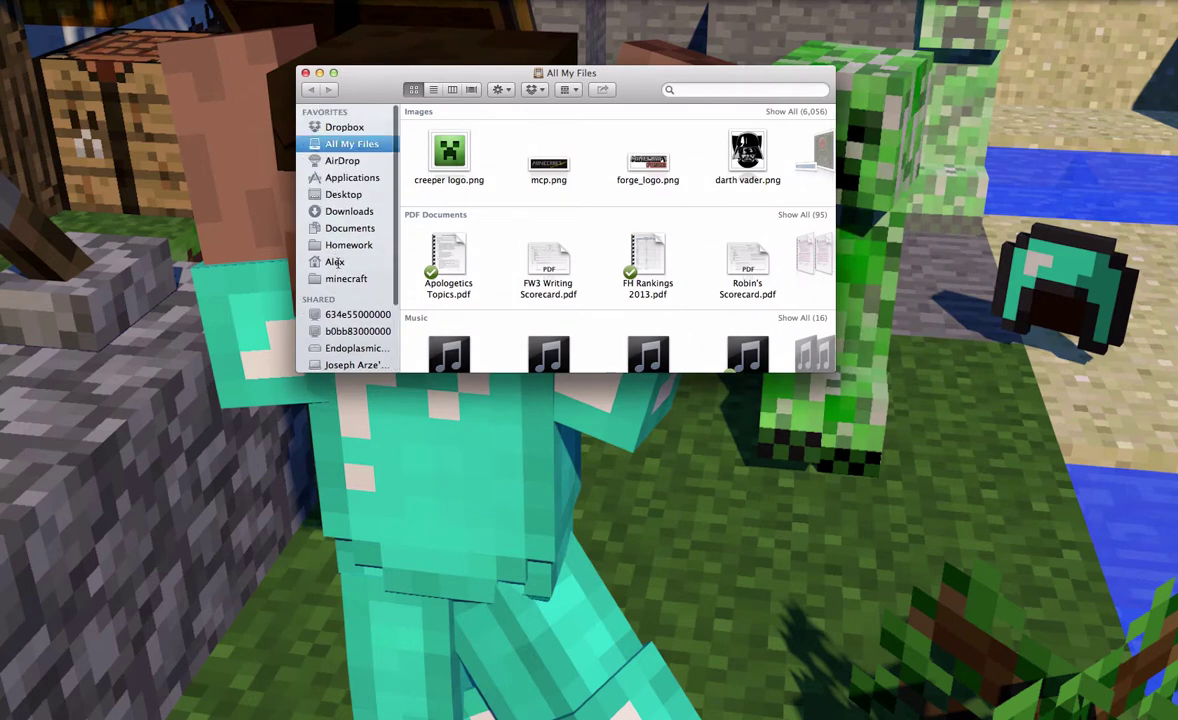
pyautogui.click(343, 279)
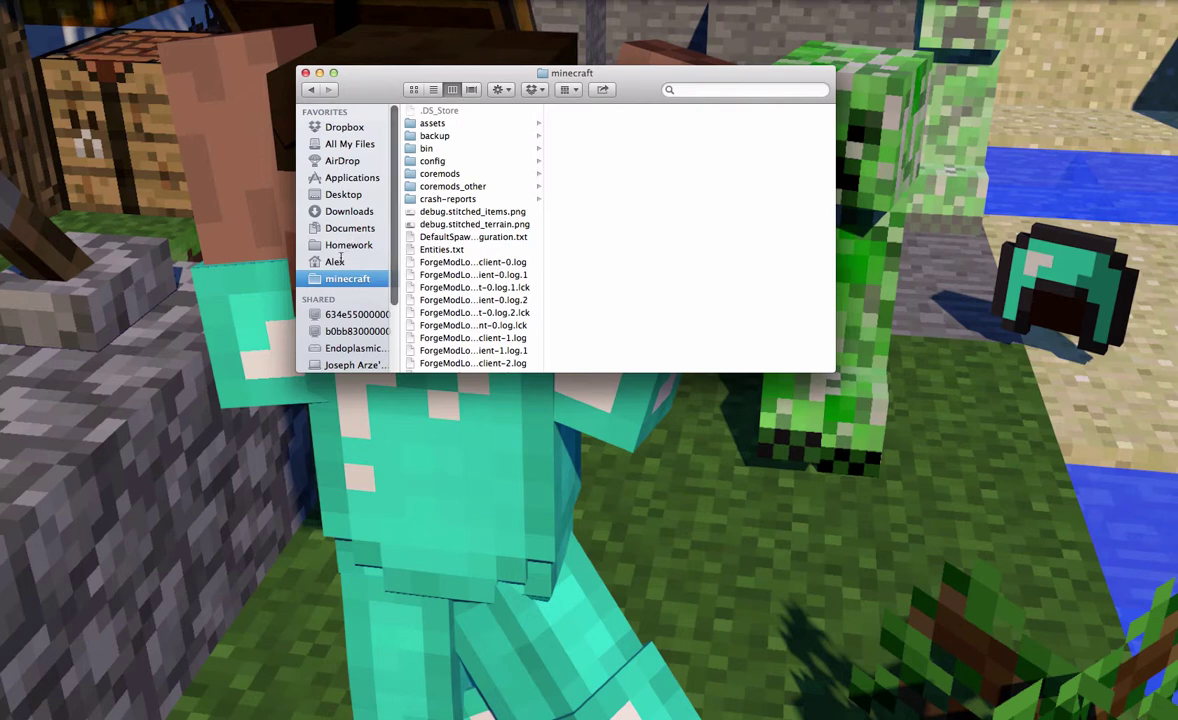
# Locate the minecraft folder inside the user Library's Application Support folder and return to the minecraft favorite.
pyautogui.click(190, 0)
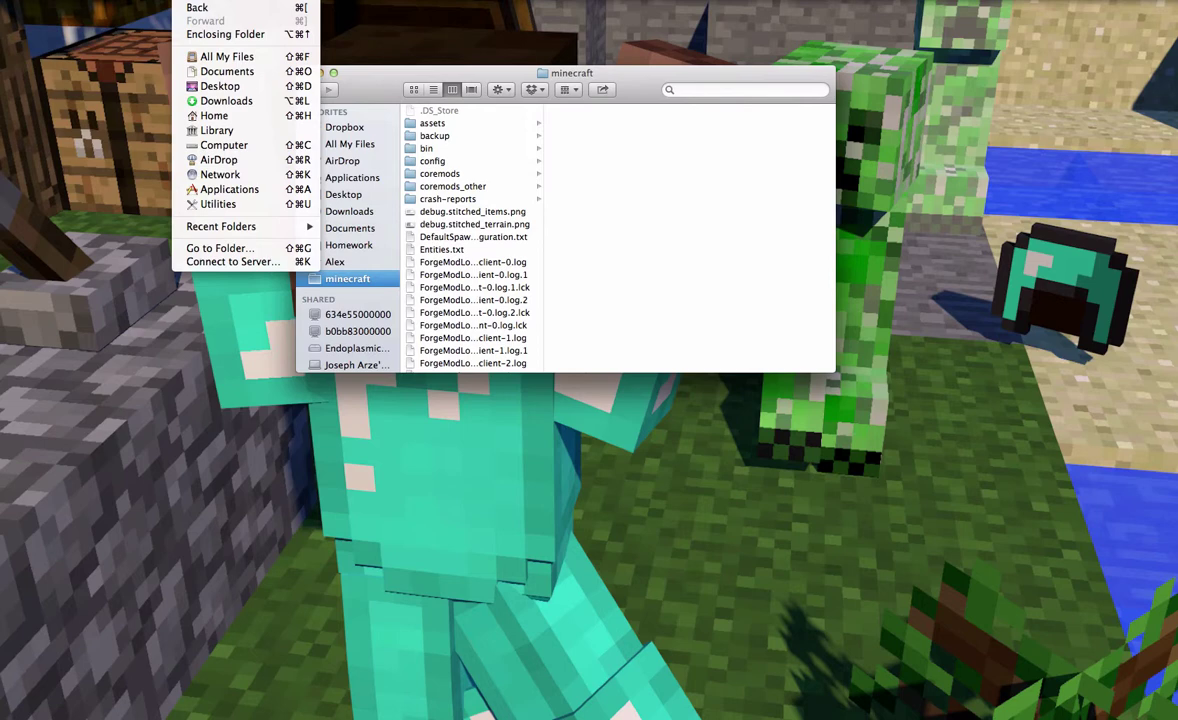
pyautogui.click(255, 130)
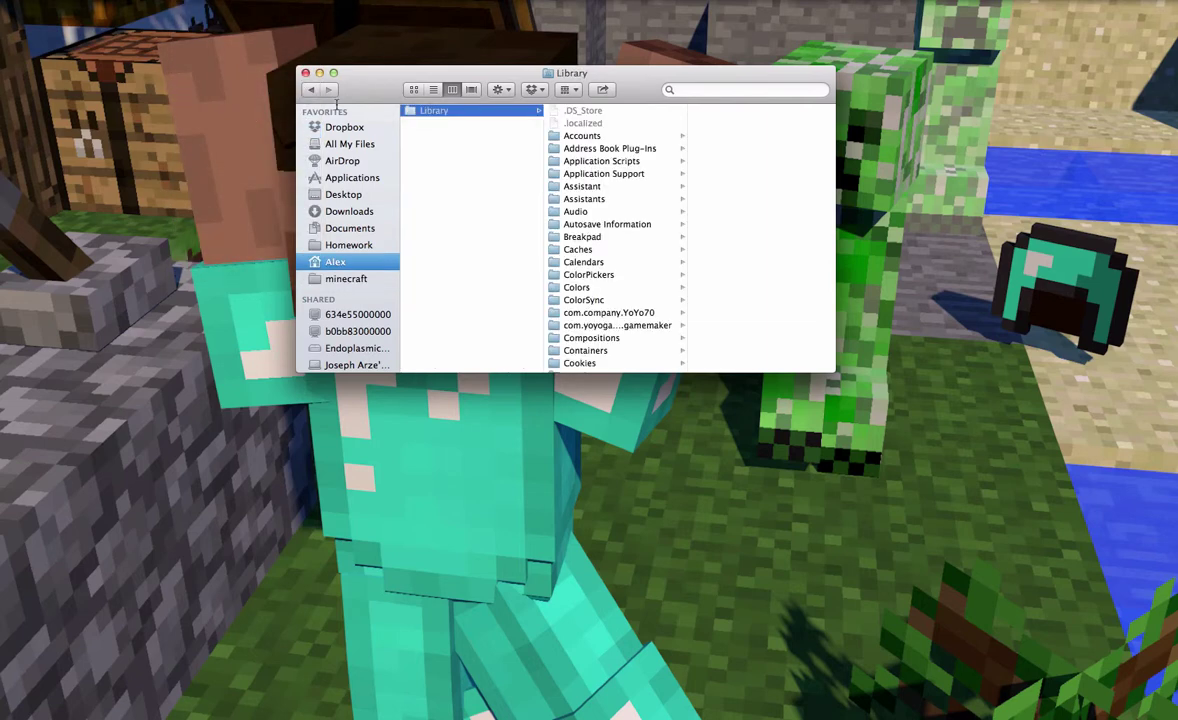
pyautogui.click(600, 173)
pyautogui.scroll(-10, 783, 185)
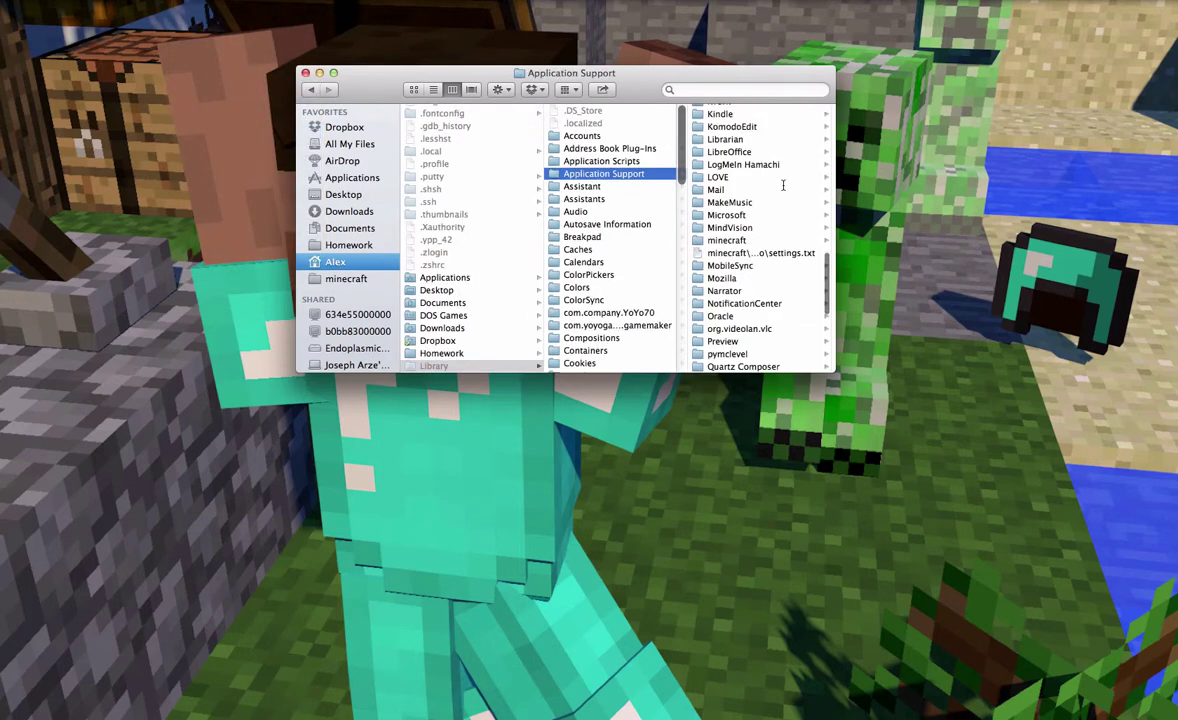
pyautogui.scroll(-5, 783, 185)
pyautogui.scroll(3, 733, 183)
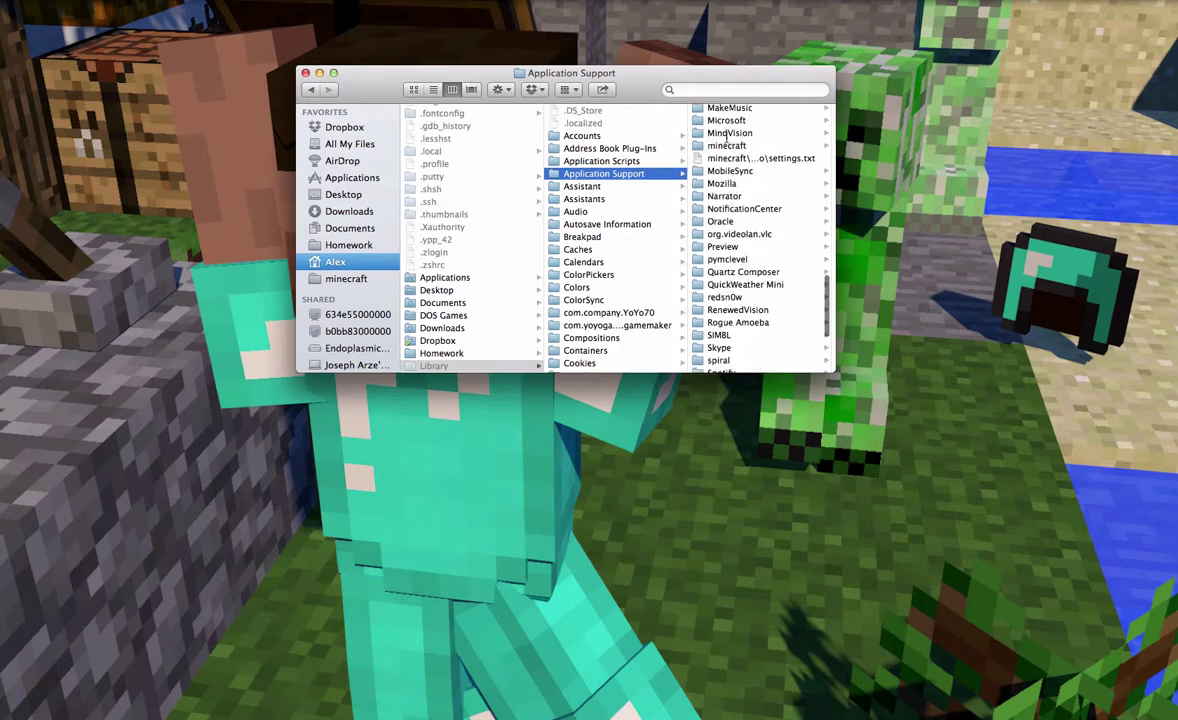
pyautogui.click(727, 145)
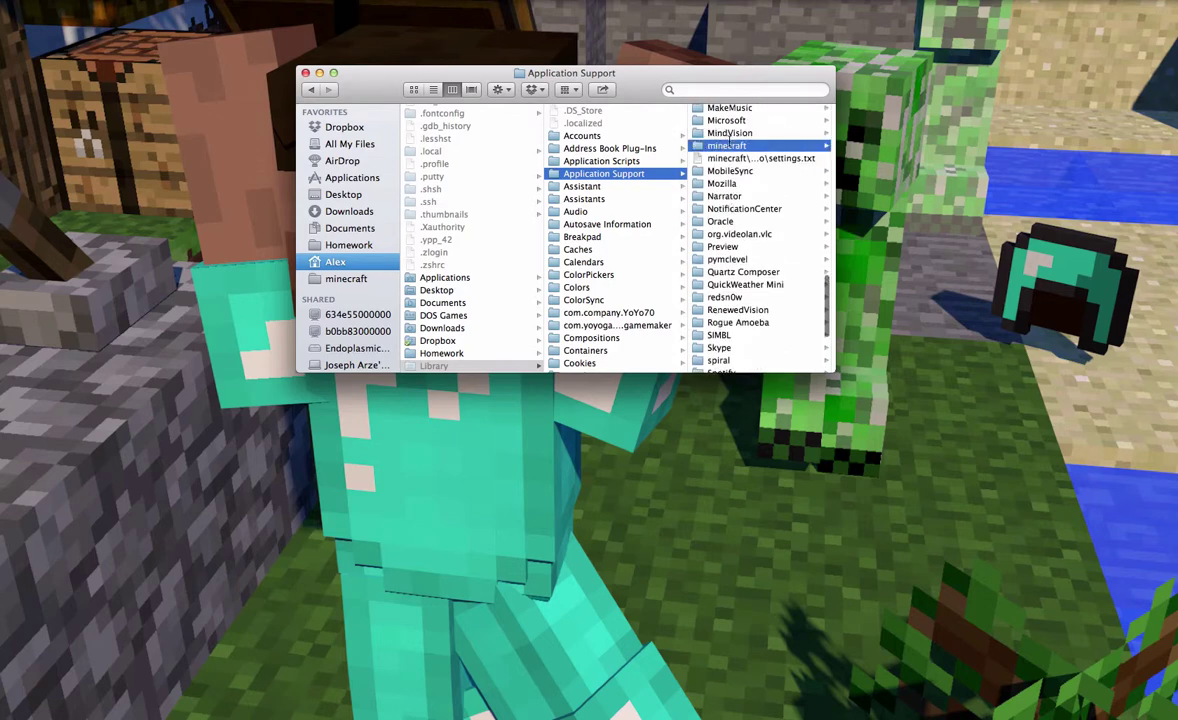
pyautogui.click(335, 279)
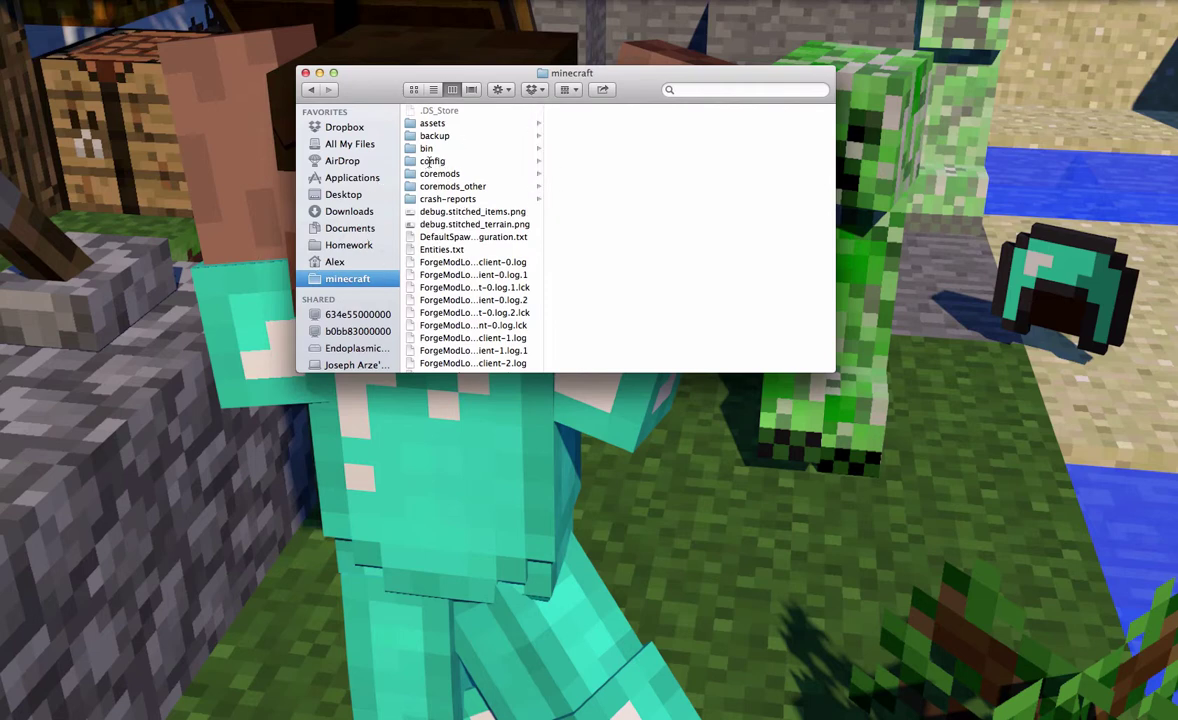
# Open Downloads in a second Finder window, select CodeChickenCore 0.8.7.3.jar and place the window clear of the minecraft folder's listing.
pyautogui.press('super+n')
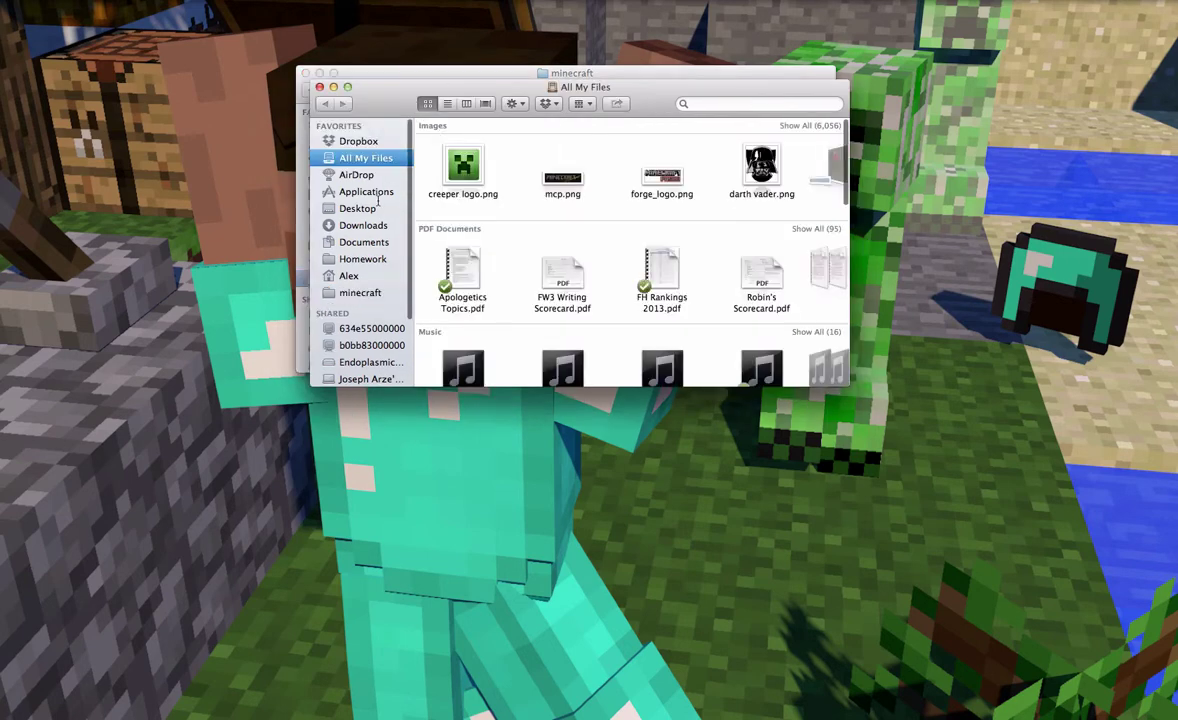
pyautogui.click(362, 224)
pyautogui.scroll(-5, 520, 210)
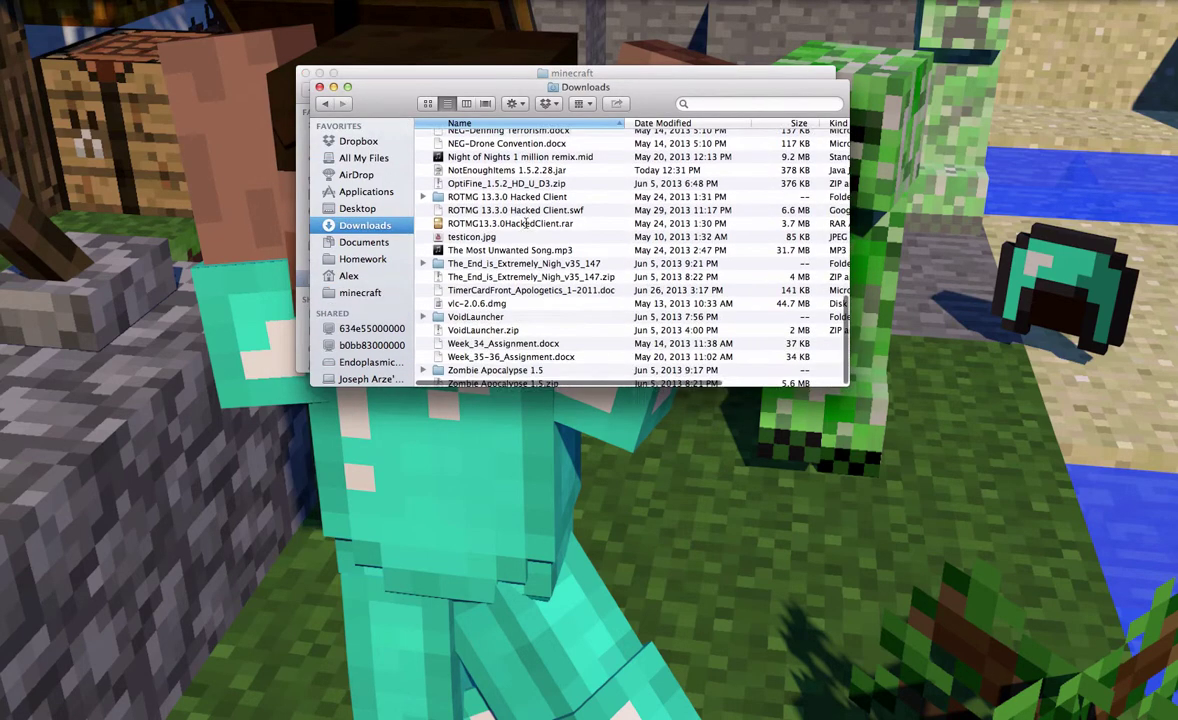
pyautogui.scroll(3, 524, 222)
pyautogui.scroll(-10, 521, 222)
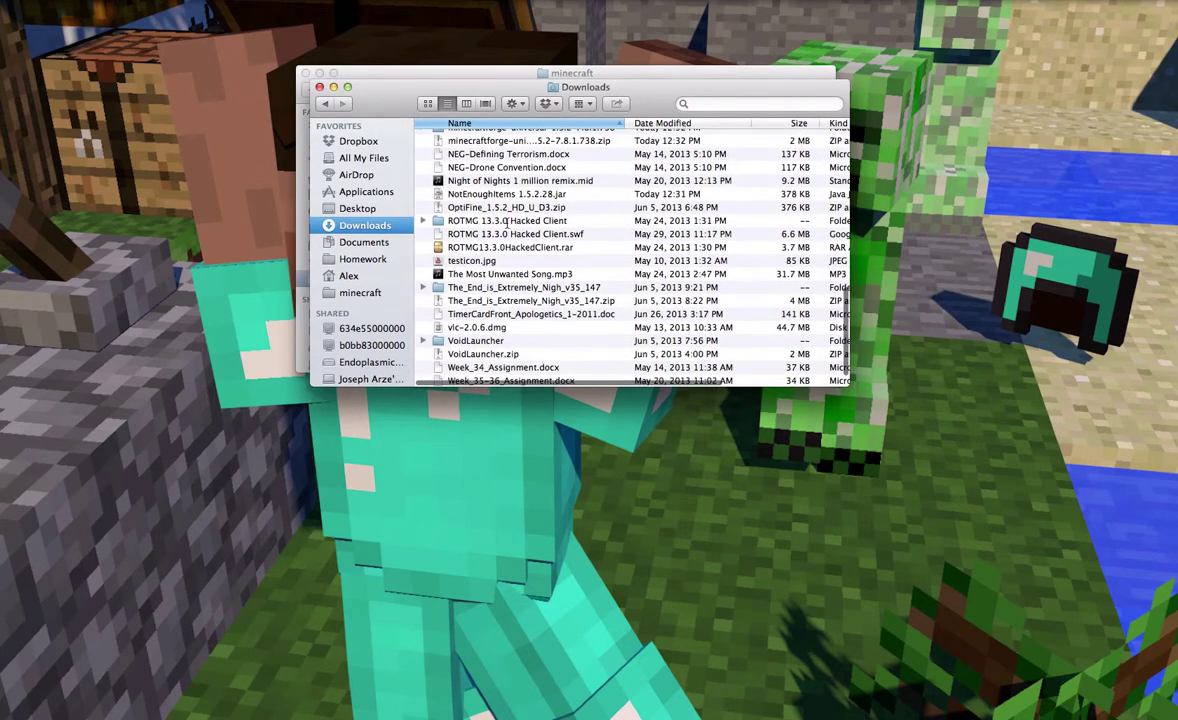
pyautogui.scroll(-3, 508, 225)
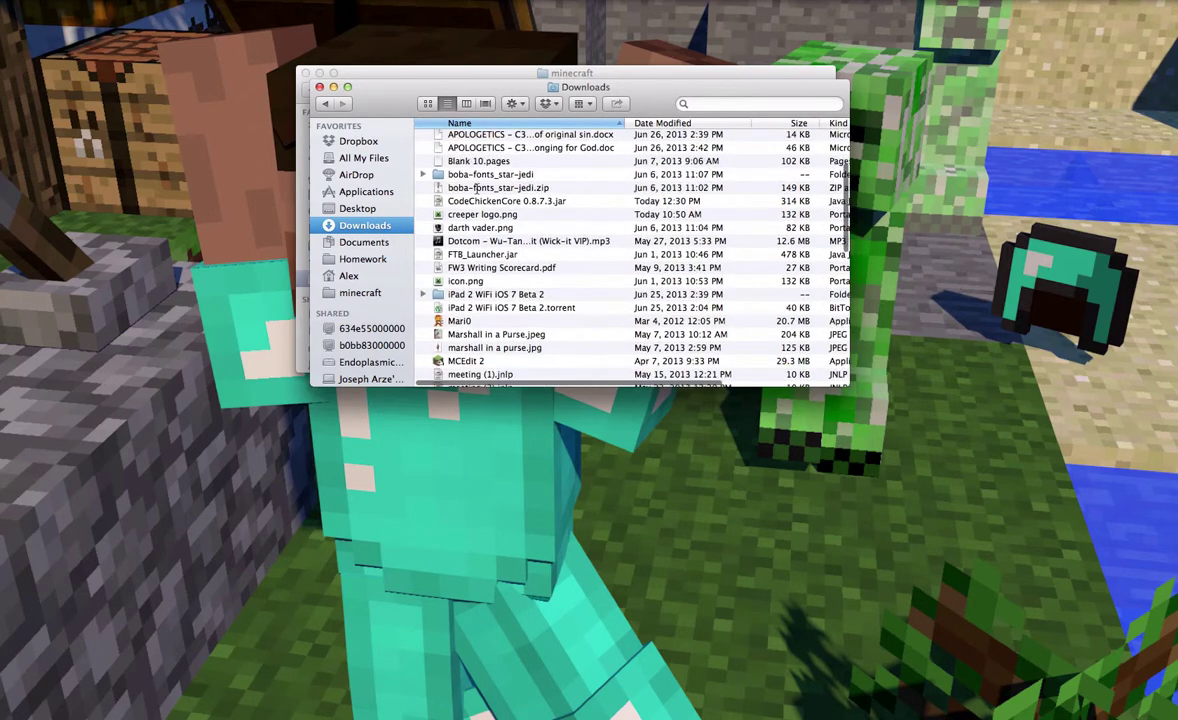
pyautogui.click(478, 200)
pyautogui.moveTo(500, 87); pyautogui.dragTo(721, 307)
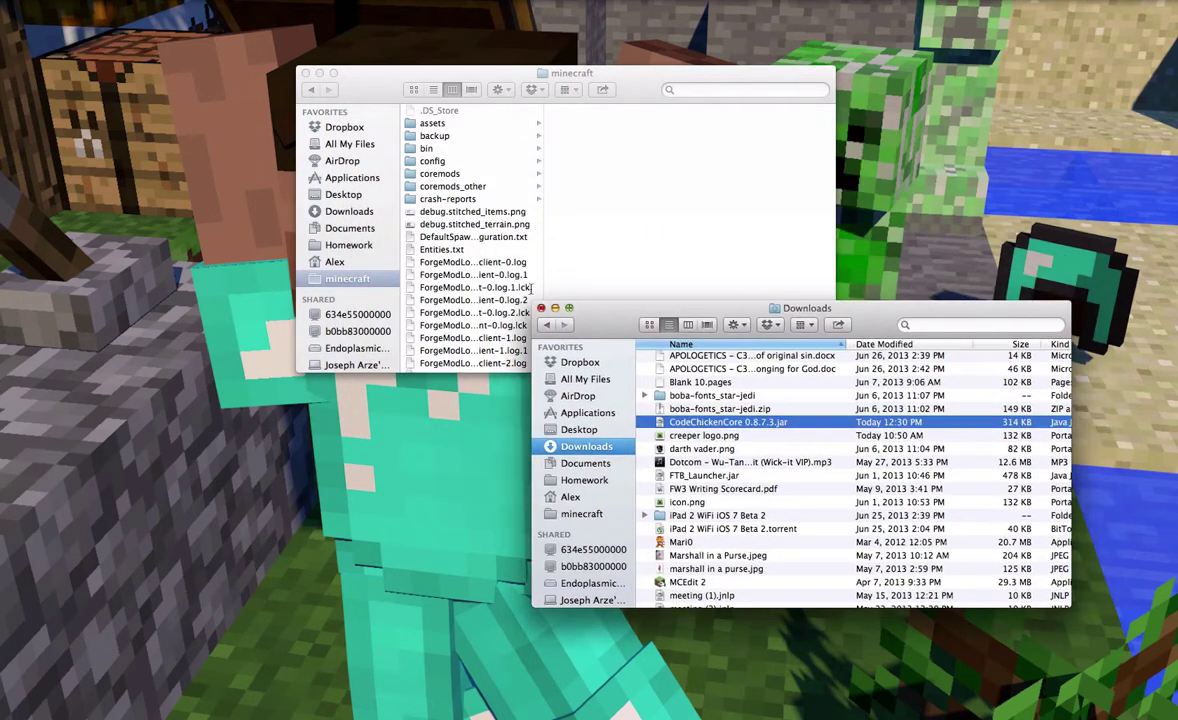
# Open the coremods folder inside minecraft and move CodeChickenCore 0.8.7.3.jar into it from Downloads.
pyautogui.click(499, 173)
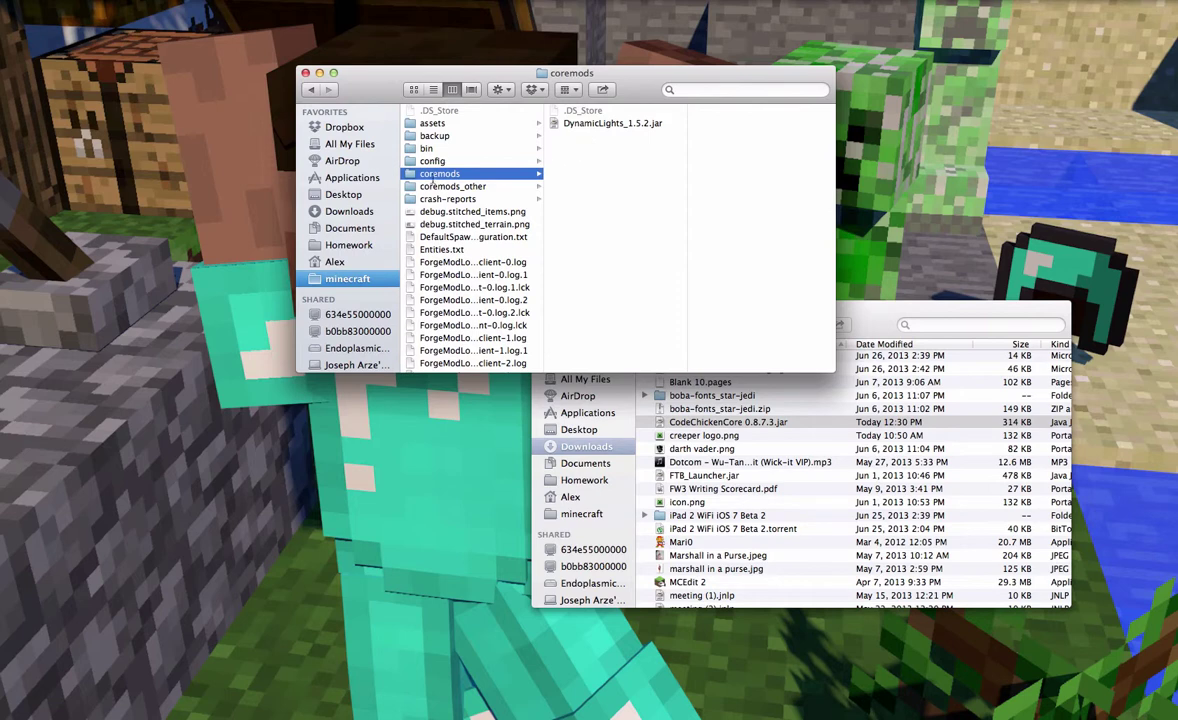
pyautogui.click(462, 186)
pyautogui.click(440, 173)
pyautogui.click(491, 186)
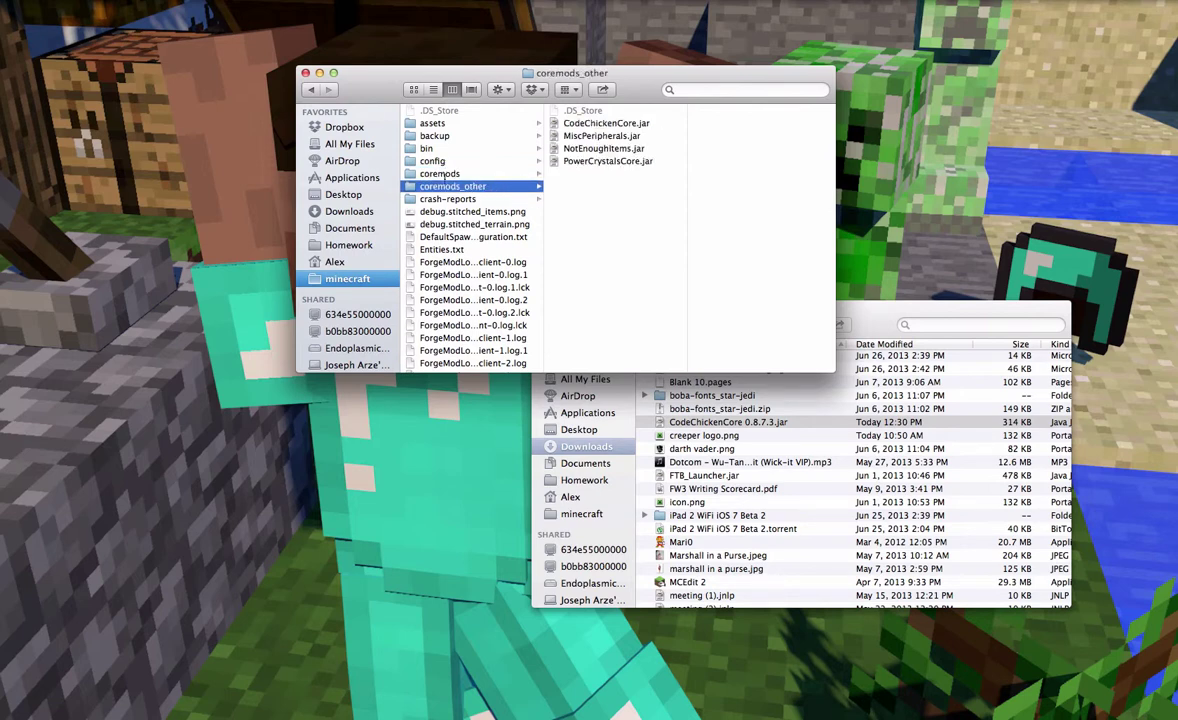
pyautogui.click(446, 174)
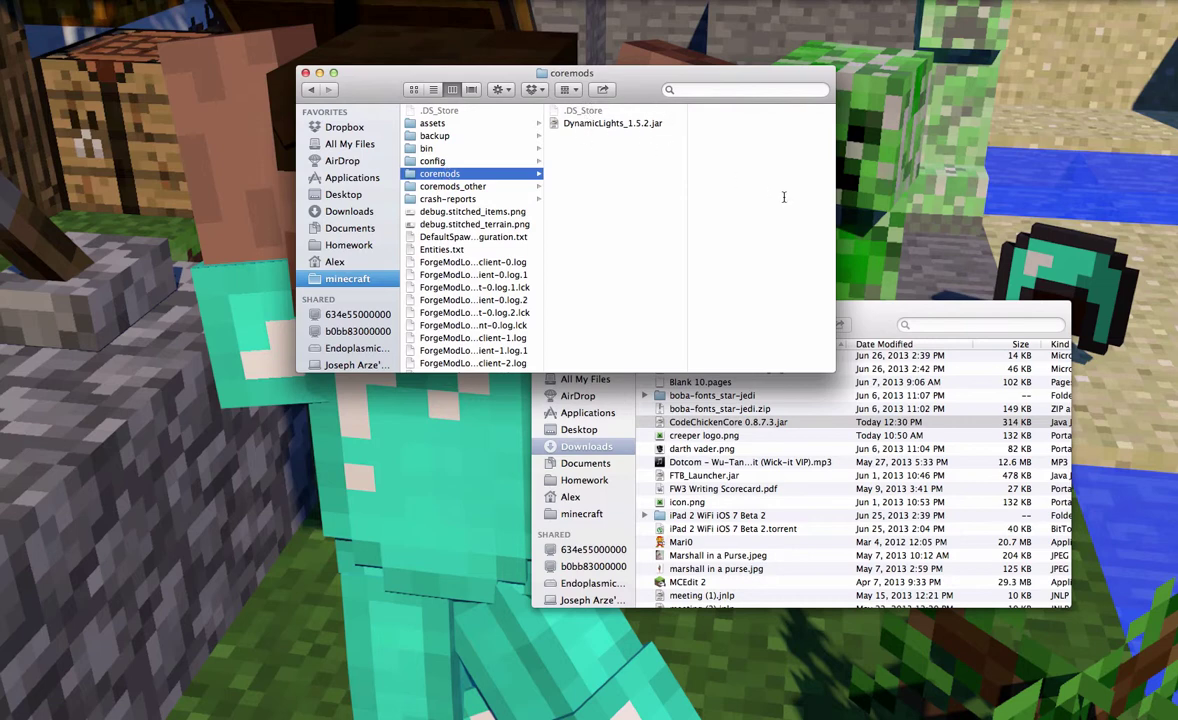
pyautogui.click(897, 316)
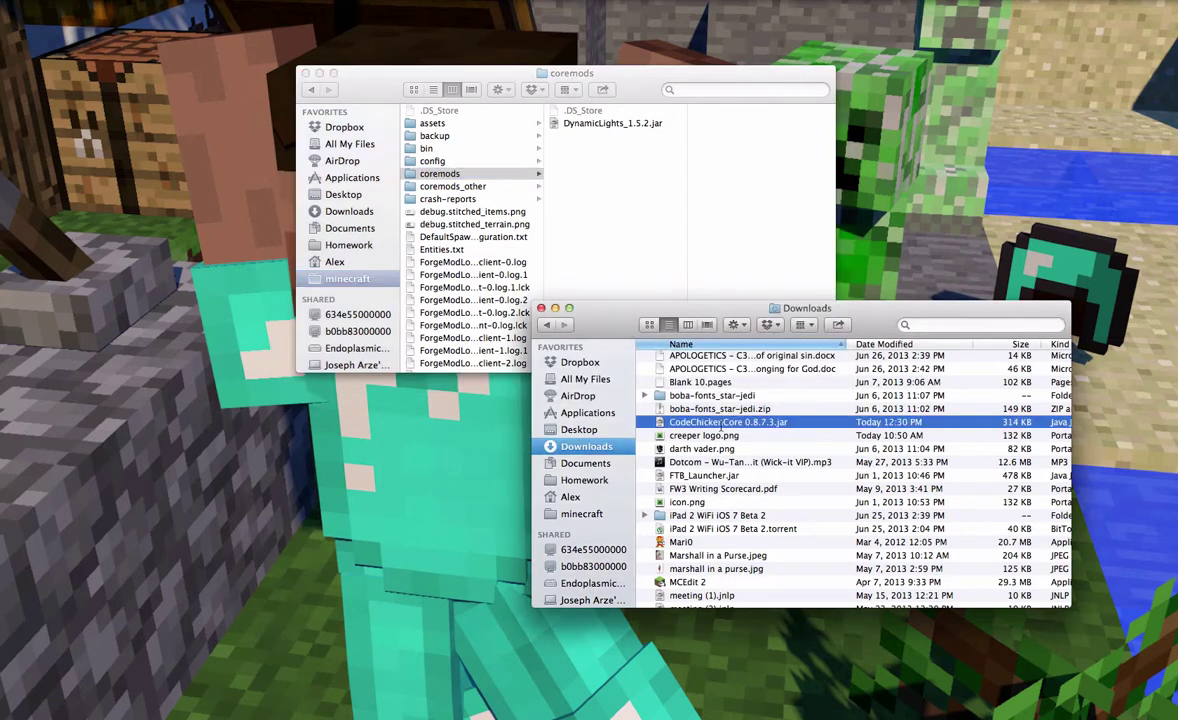
pyautogui.moveTo(718, 424); pyautogui.dragTo(645, 217)
# Move NotEnoughItems 1.5.2.28.jar from Downloads into the coremods folder and close both Finder windows.
pyautogui.scroll(-10, 724, 443)
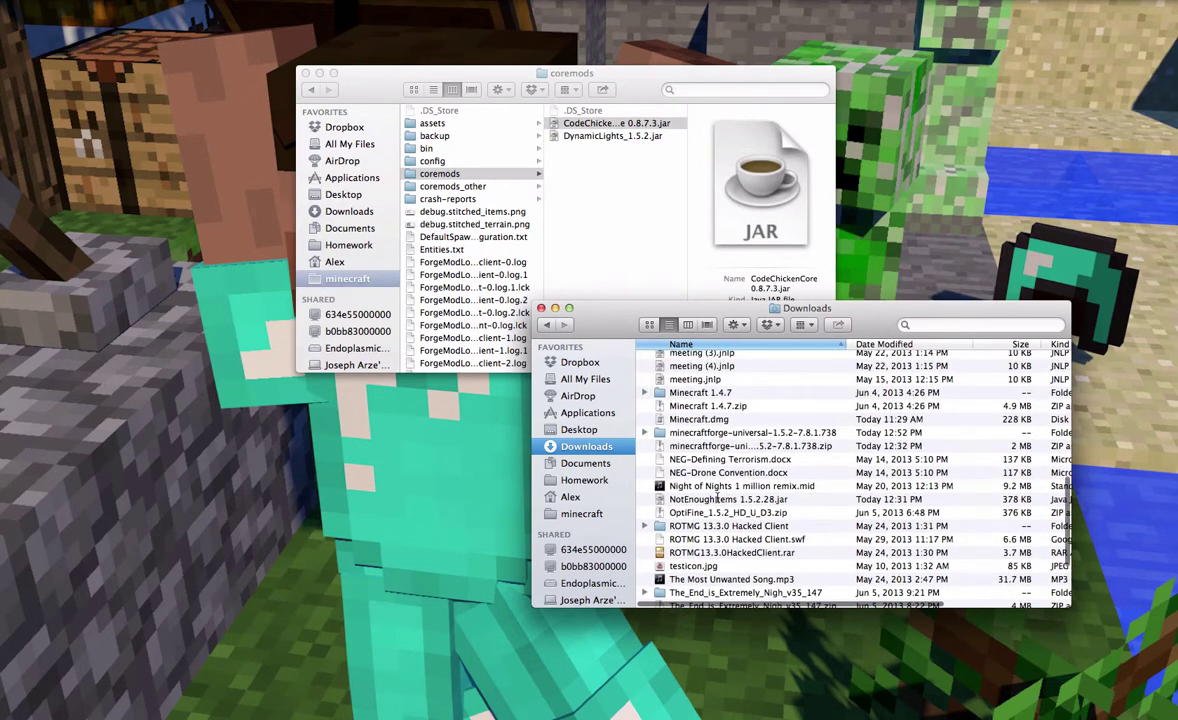
pyautogui.click(718, 499)
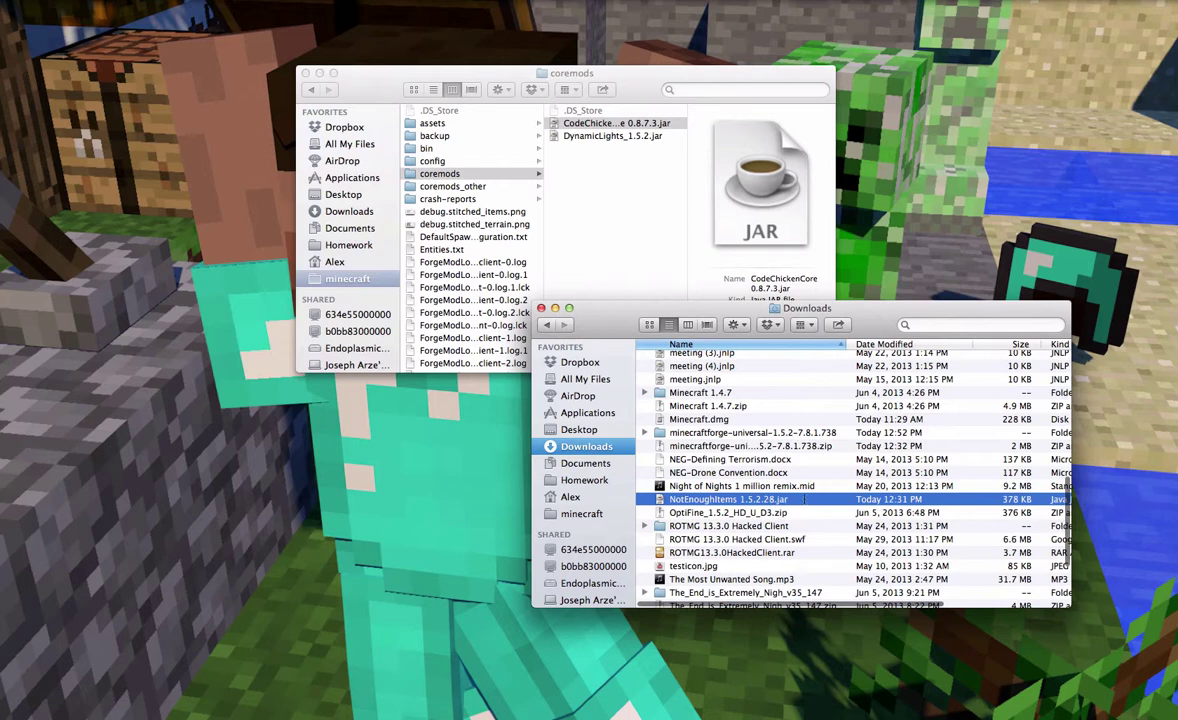
pyautogui.moveTo(805, 497); pyautogui.dragTo(666, 203)
pyautogui.click(540, 307)
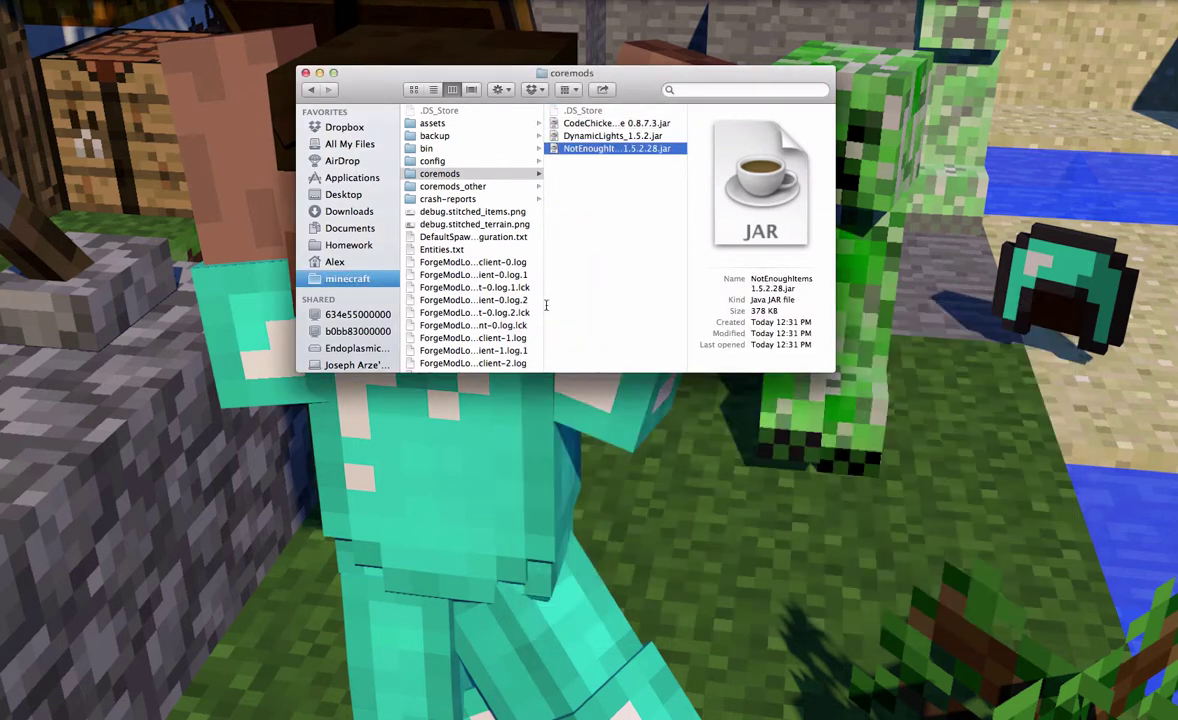
pyautogui.click(306, 73)
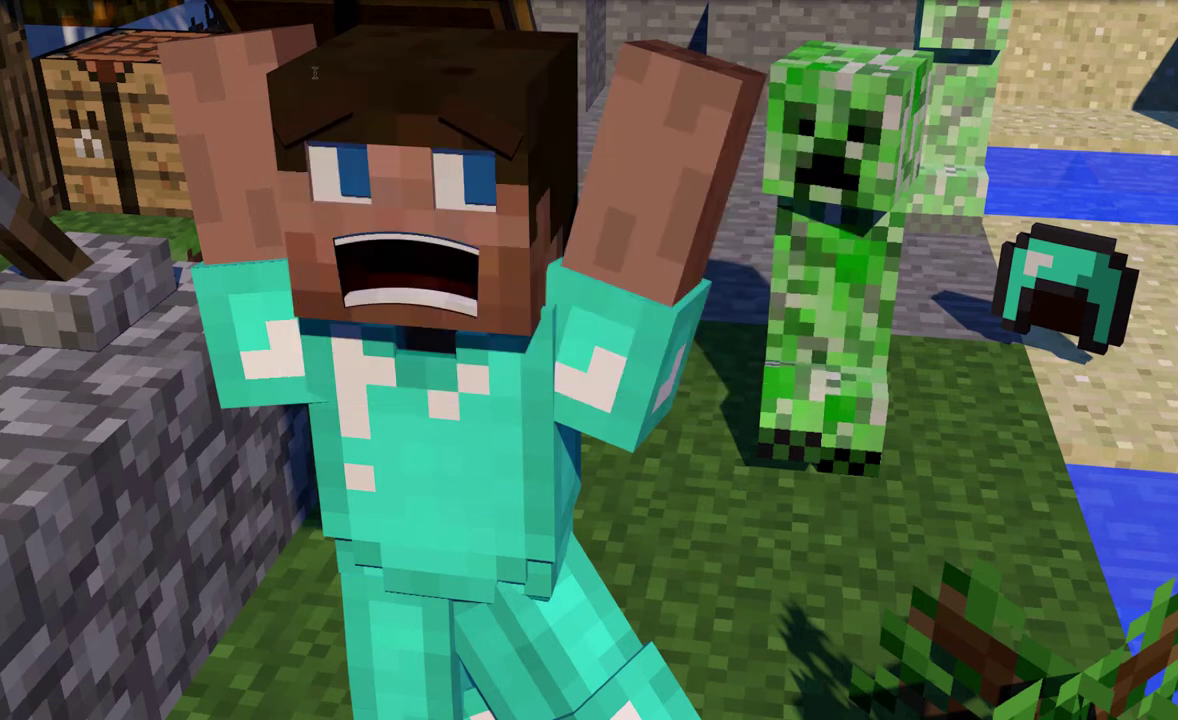
# Open Magic Launcher, dismiss the update offer and test-launch Minecraft 1.5.2 with the NEI configuration.
pyautogui.press('super+space')
pyautogui.write('magi')
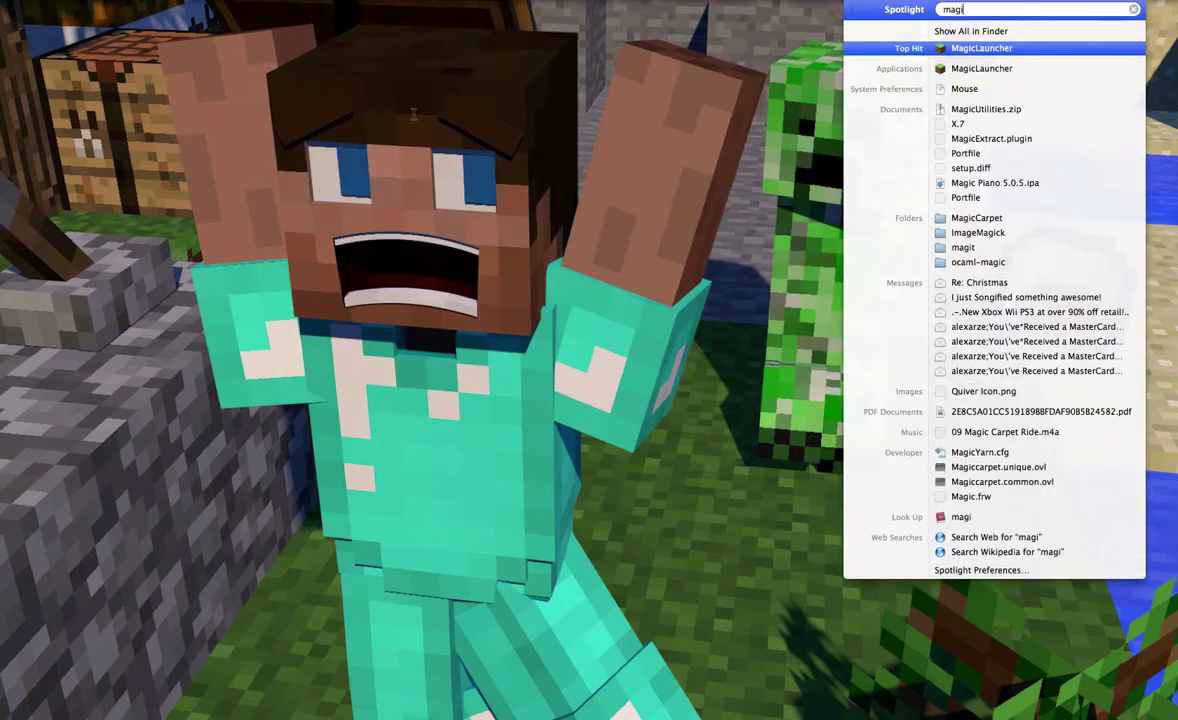
pyautogui.press('Return')
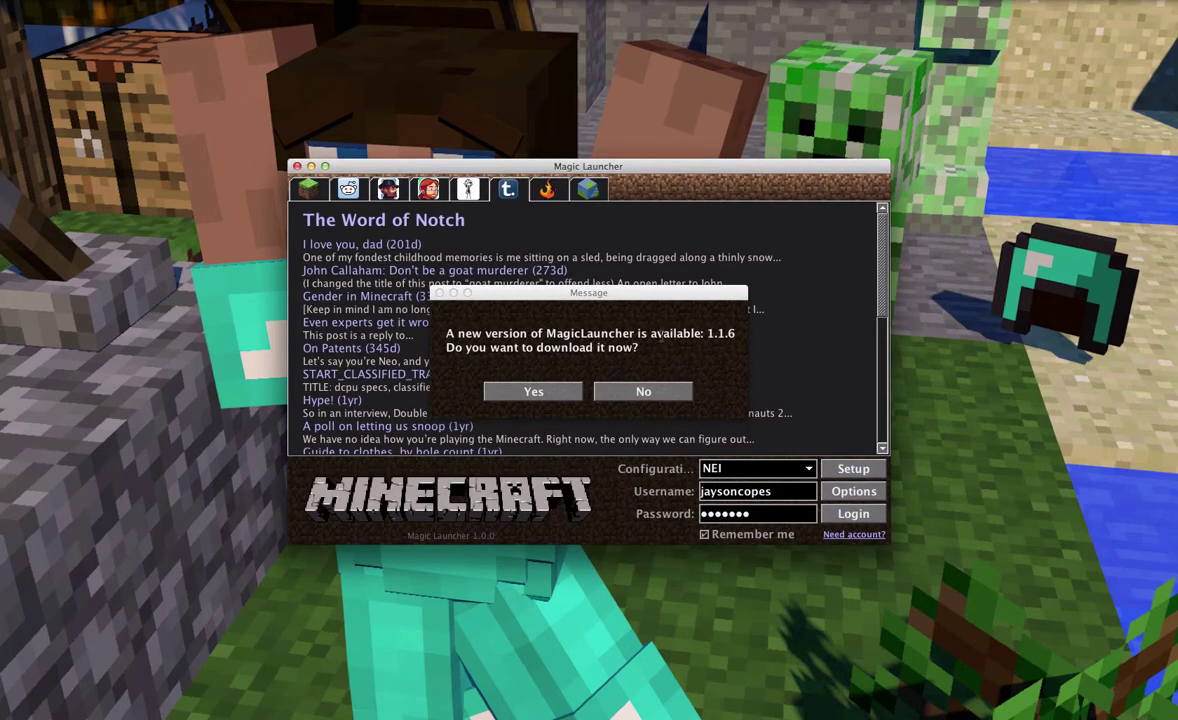
pyautogui.press('Escape')
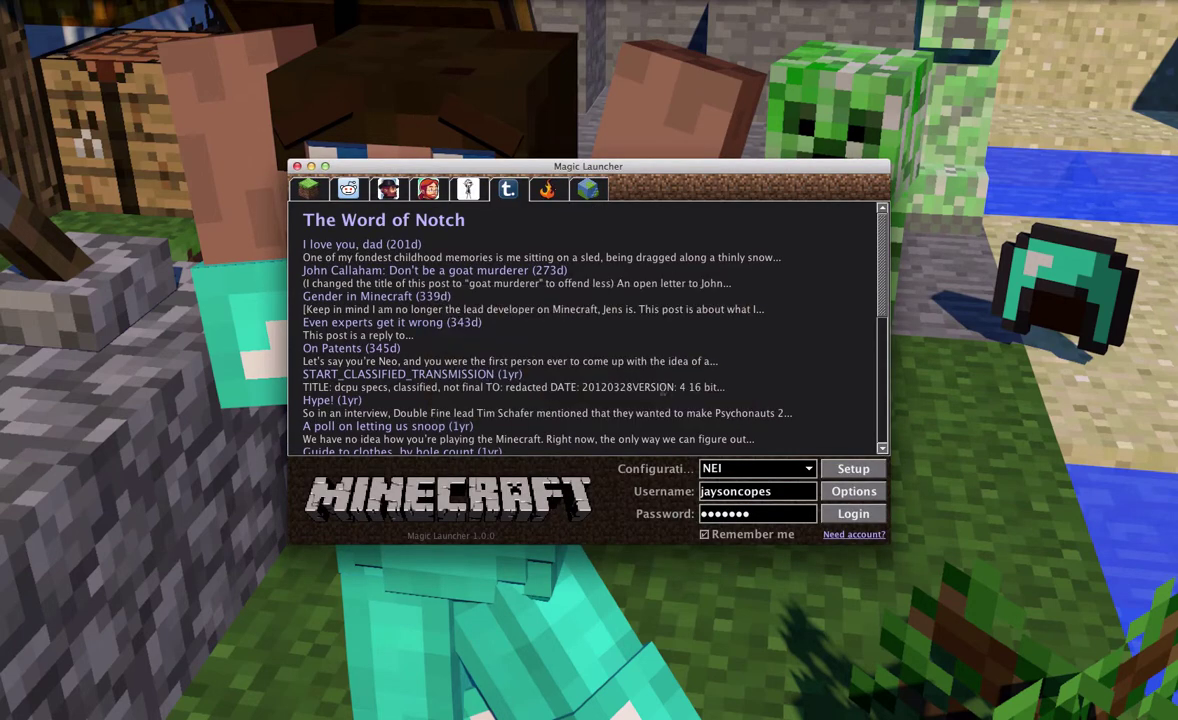
pyautogui.click(845, 469)
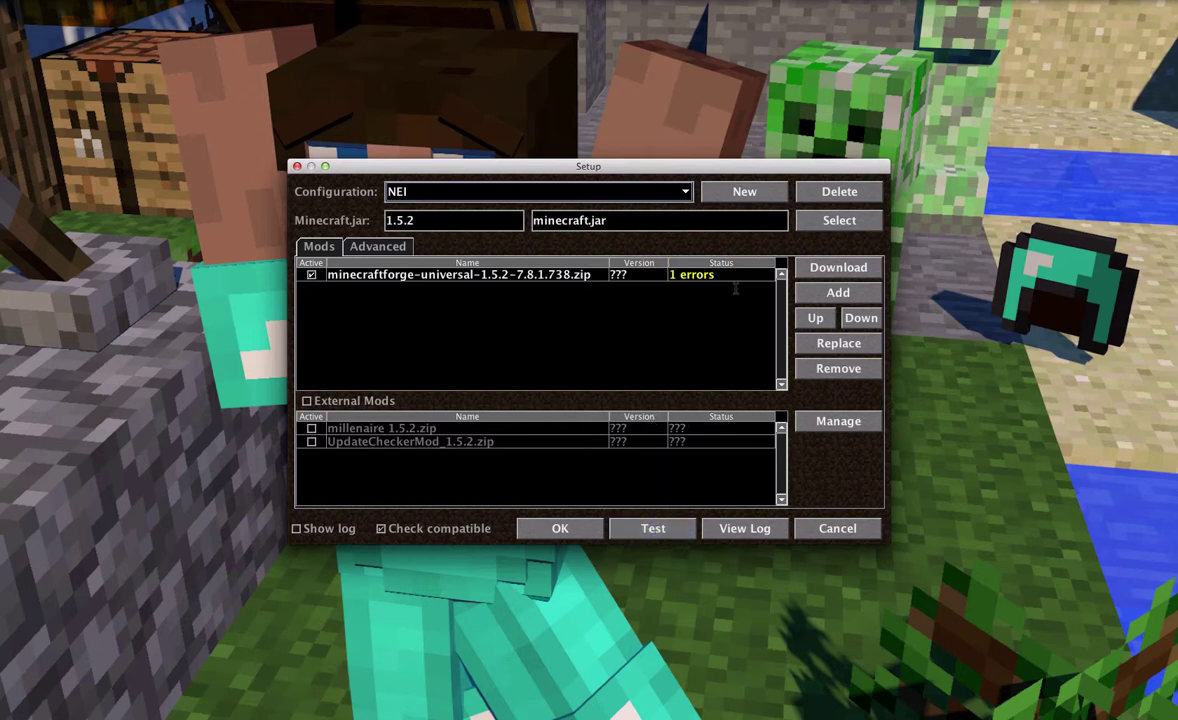
pyautogui.click(655, 527)
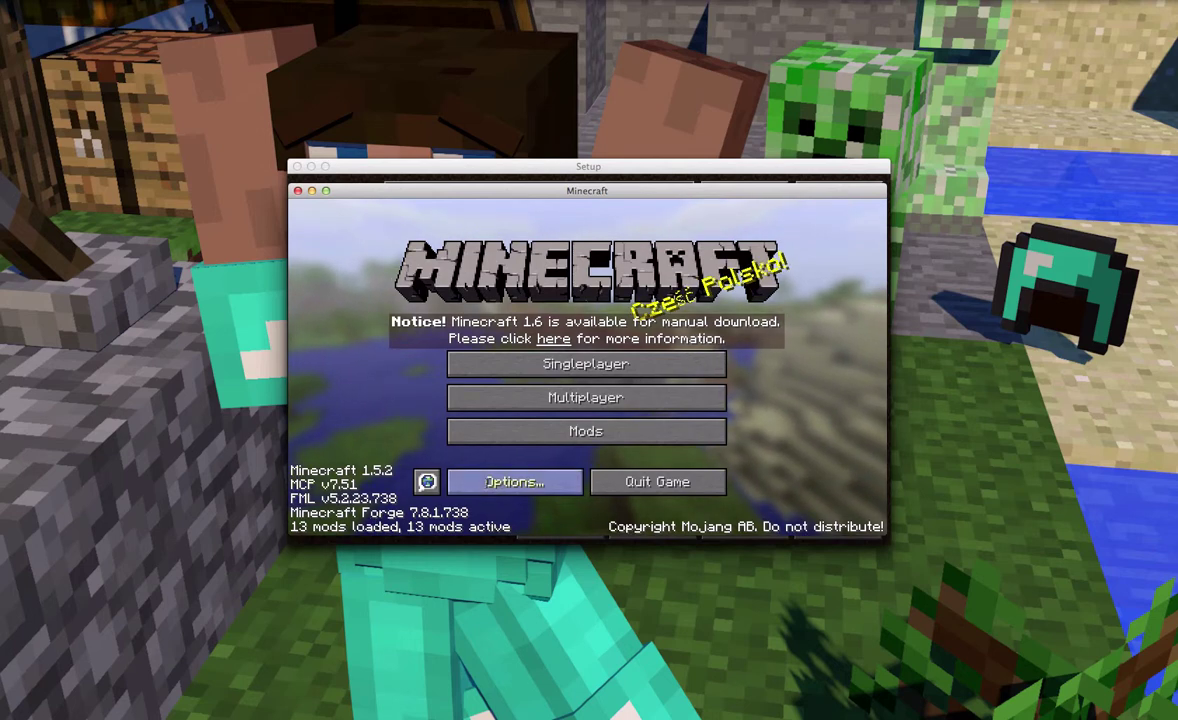
# Examine the CodeChicken Core and Not Enough Items entries in Minecraft's mod list, and return to the main menu.
pyautogui.click(515, 482)
pyautogui.click(547, 502)
pyautogui.click(586, 428)
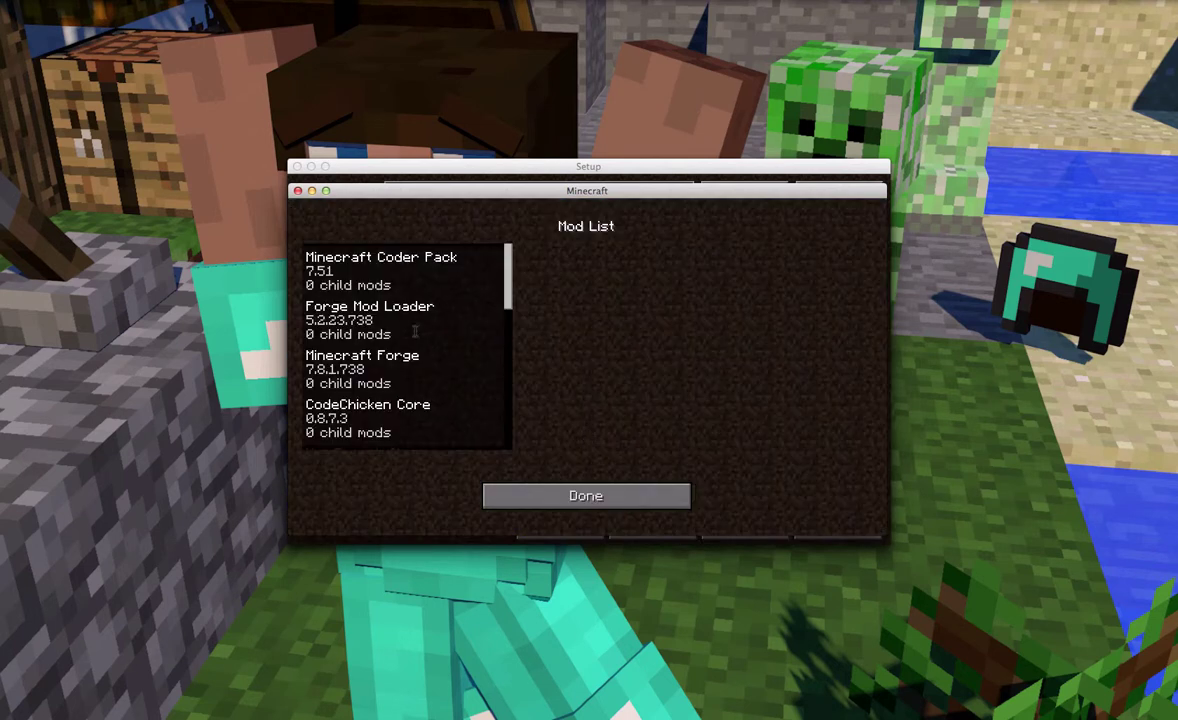
pyautogui.scroll(-1, 333, 317)
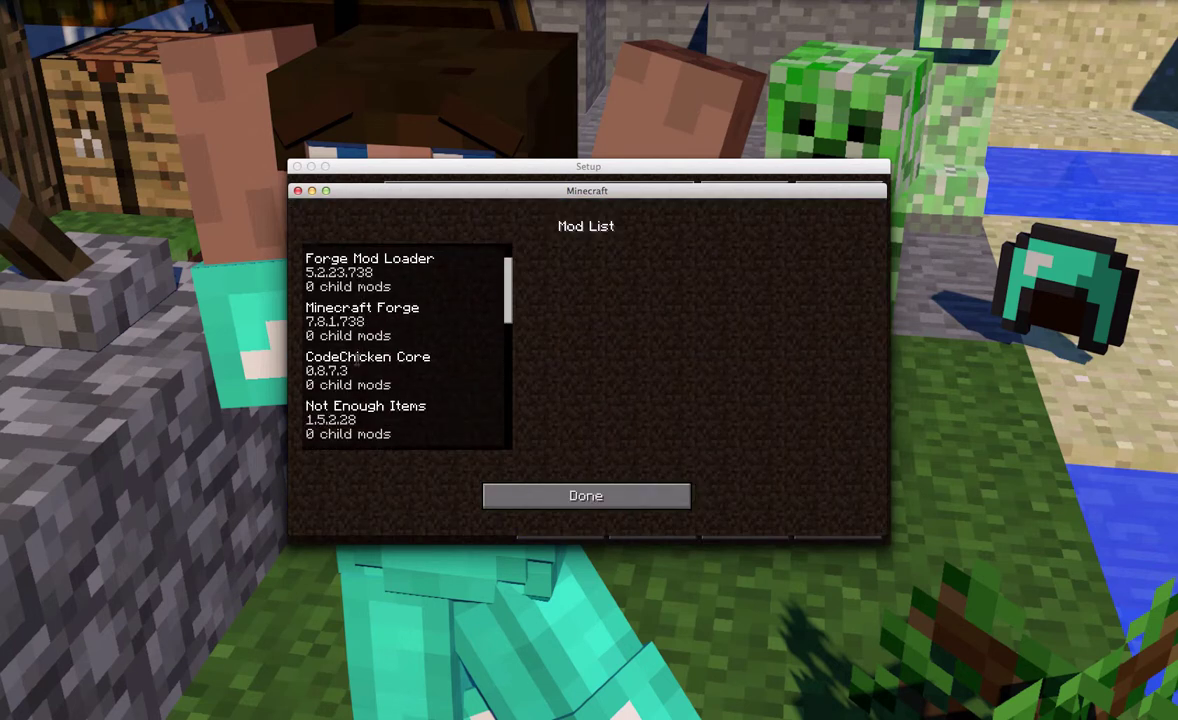
pyautogui.click(357, 361)
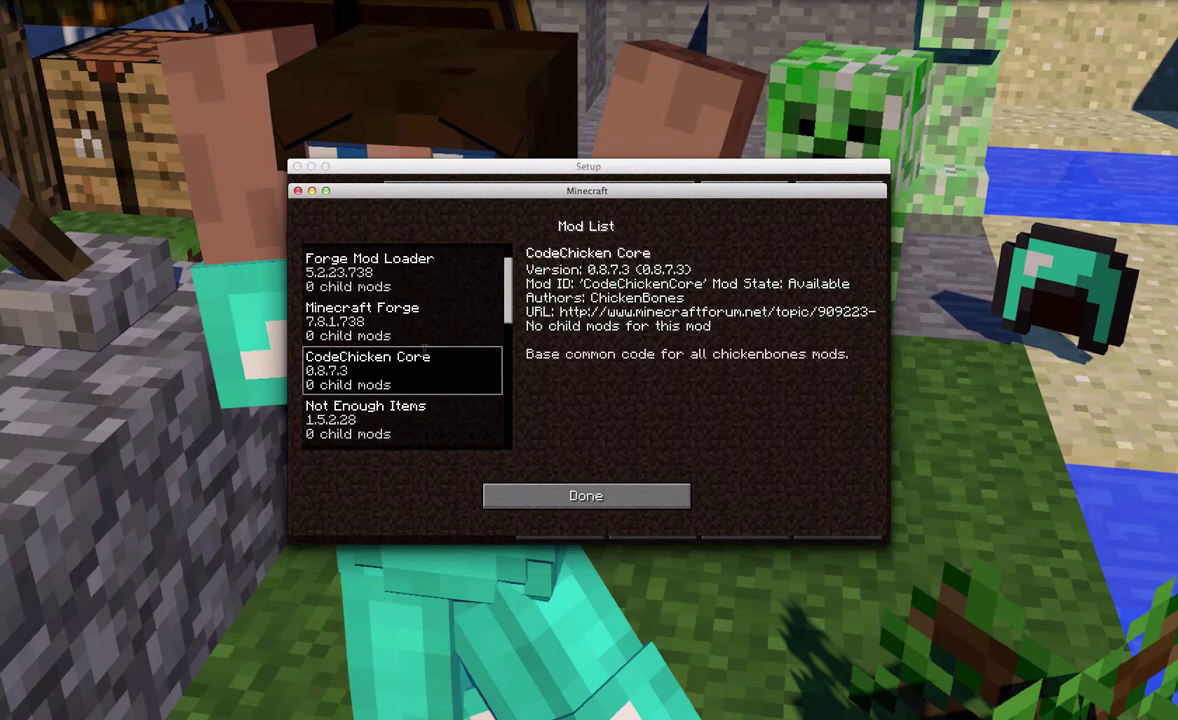
pyautogui.scroll(-1, 424, 347)
pyautogui.click(352, 386)
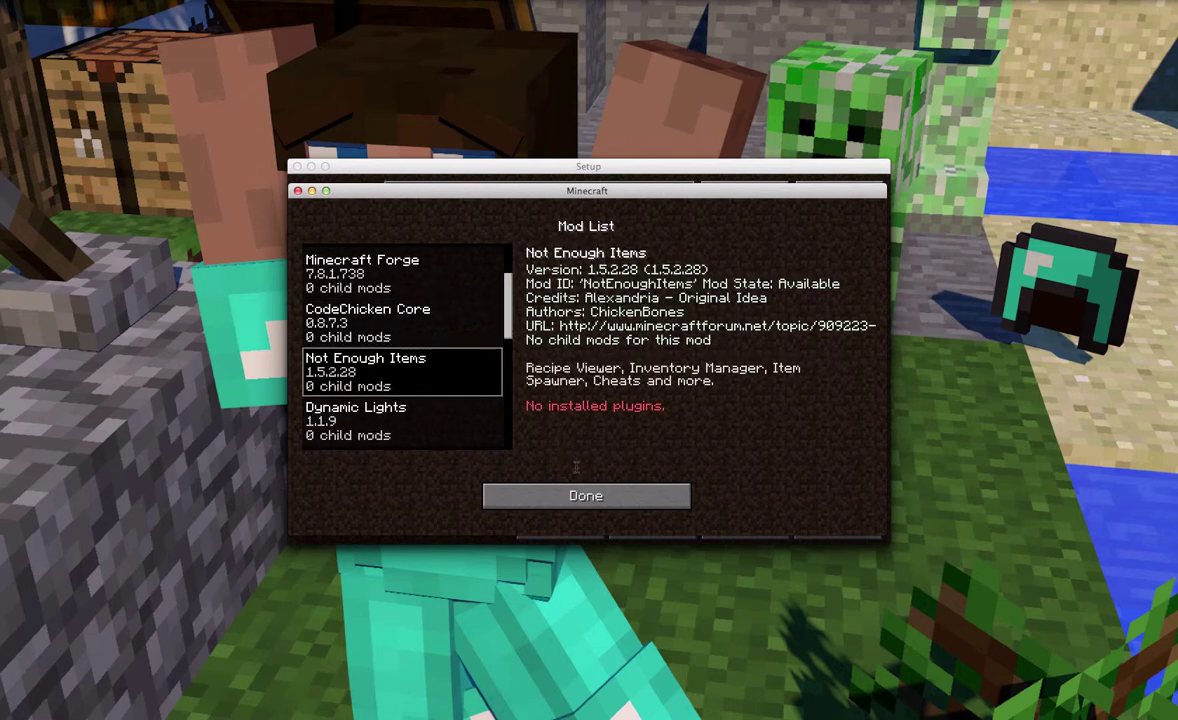
pyautogui.click(586, 496)
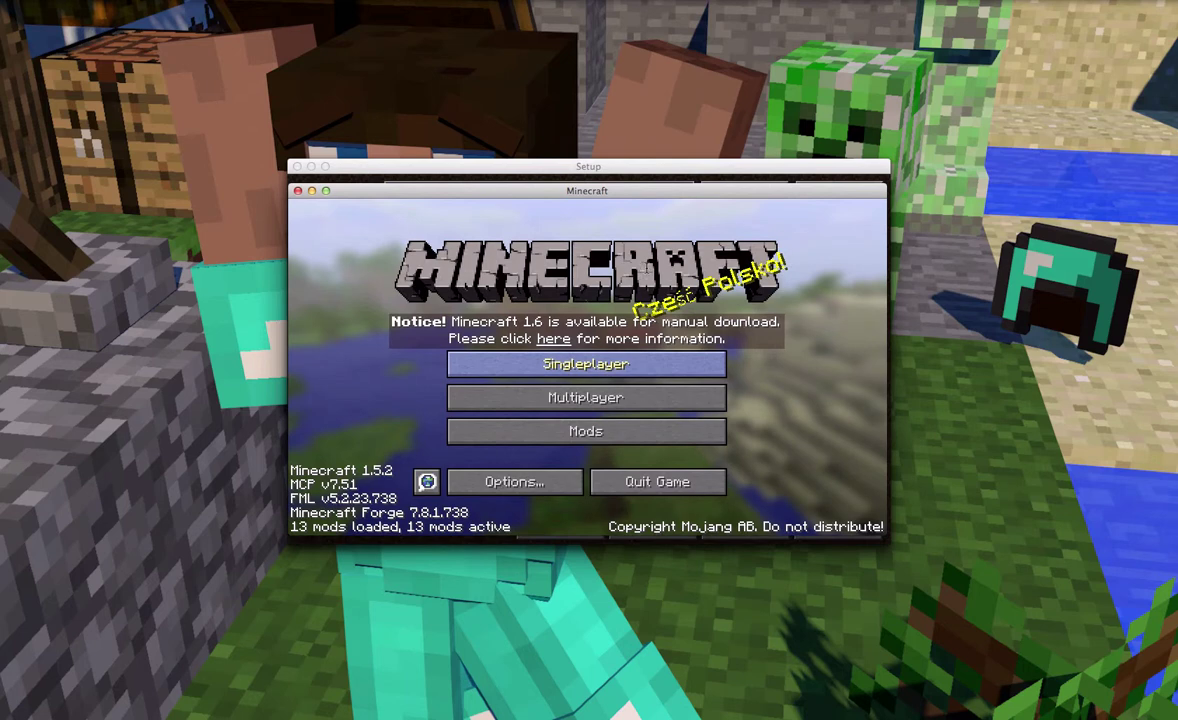
pyautogui.click(590, 364)
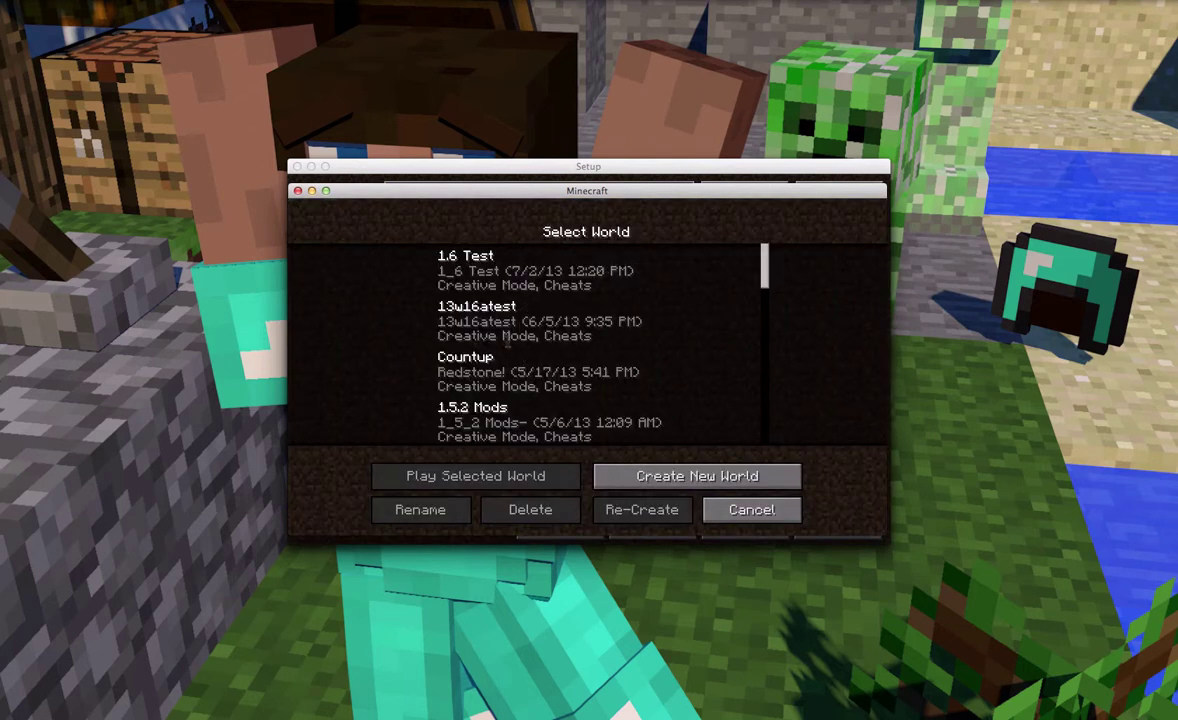
pyautogui.scroll(-1, 530, 330)
pyautogui.scroll(1, 535, 340)
pyautogui.doubleClick(538, 349)
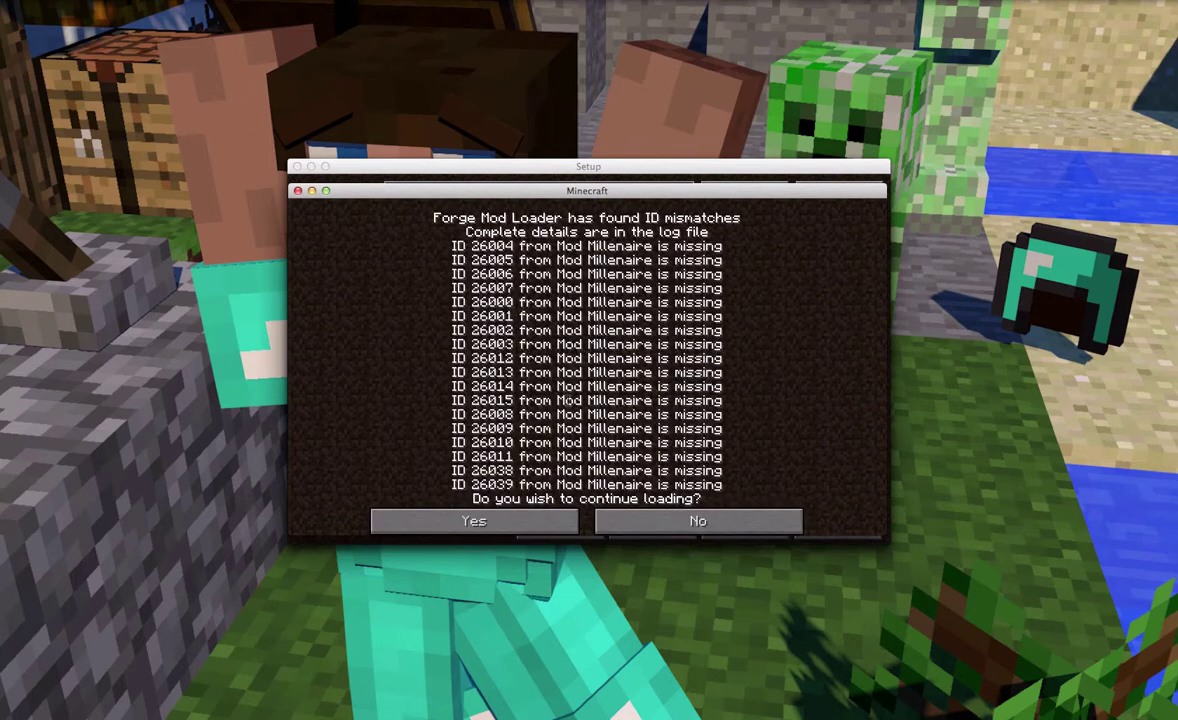
pyautogui.click(655, 519)
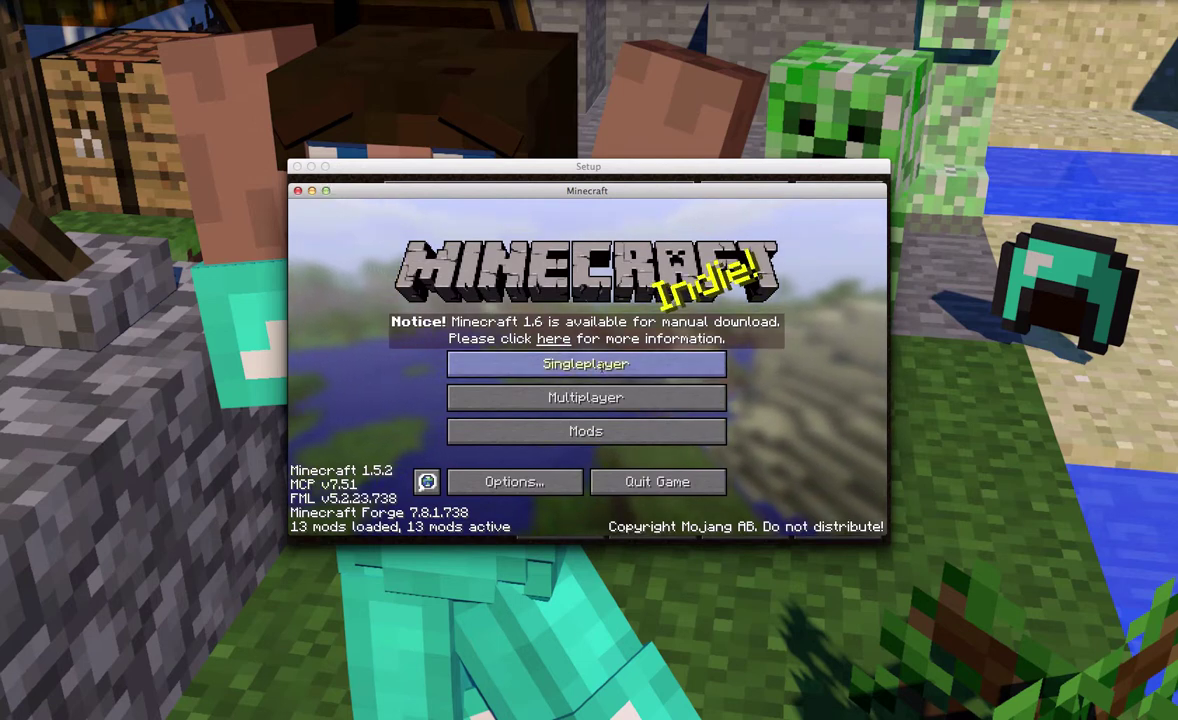
# Load a saved single-player world from farther down the world list and open the creative inventory.
pyautogui.click(597, 364)
pyautogui.scroll(-3, 512, 405)
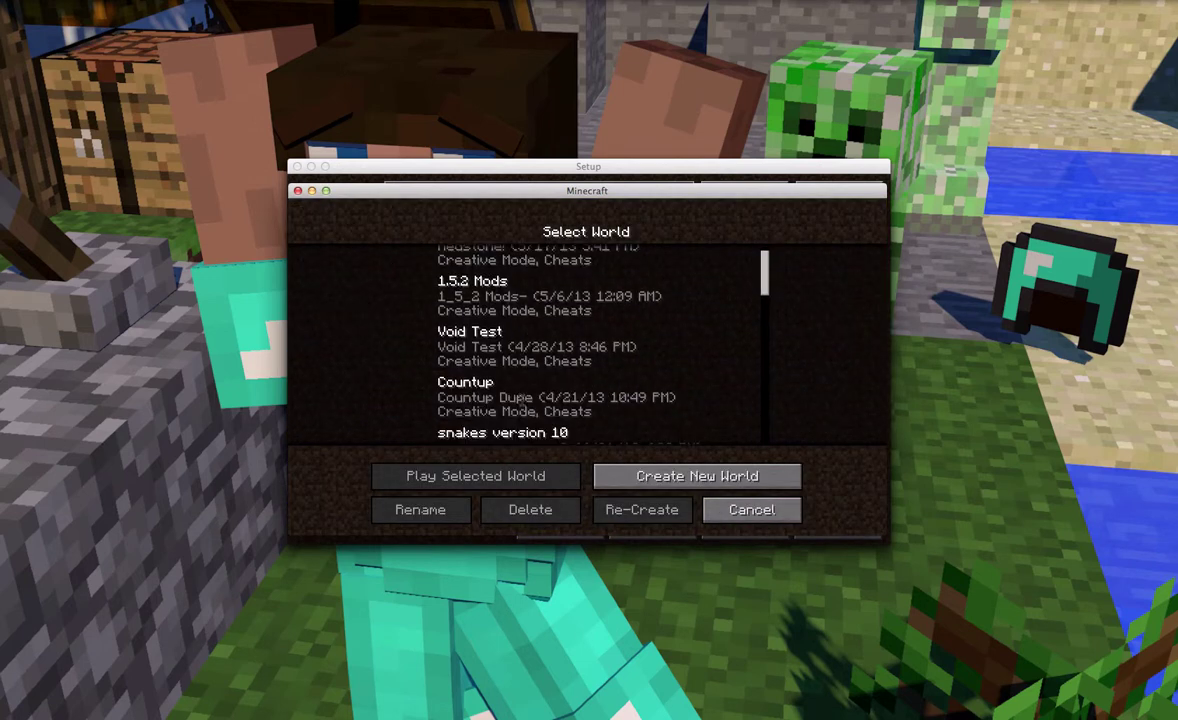
pyautogui.scroll(-2, 538, 395)
pyautogui.doubleClick(648, 423)
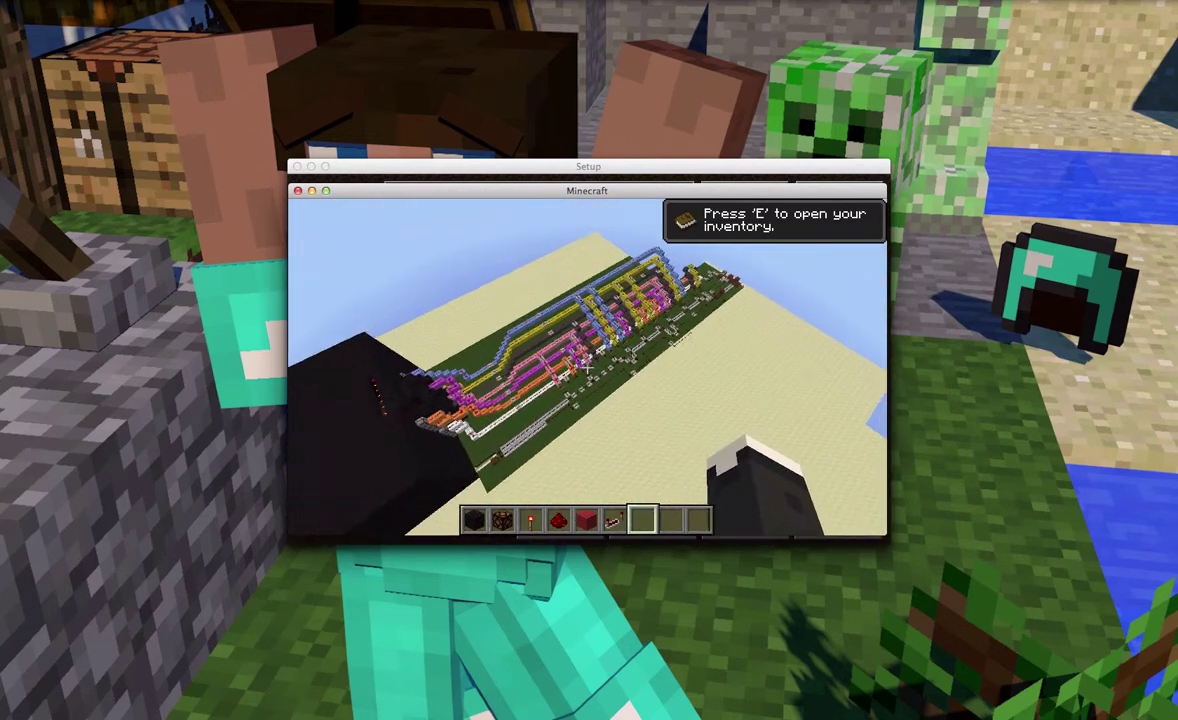
pyautogui.press('e')
pyautogui.press('e')
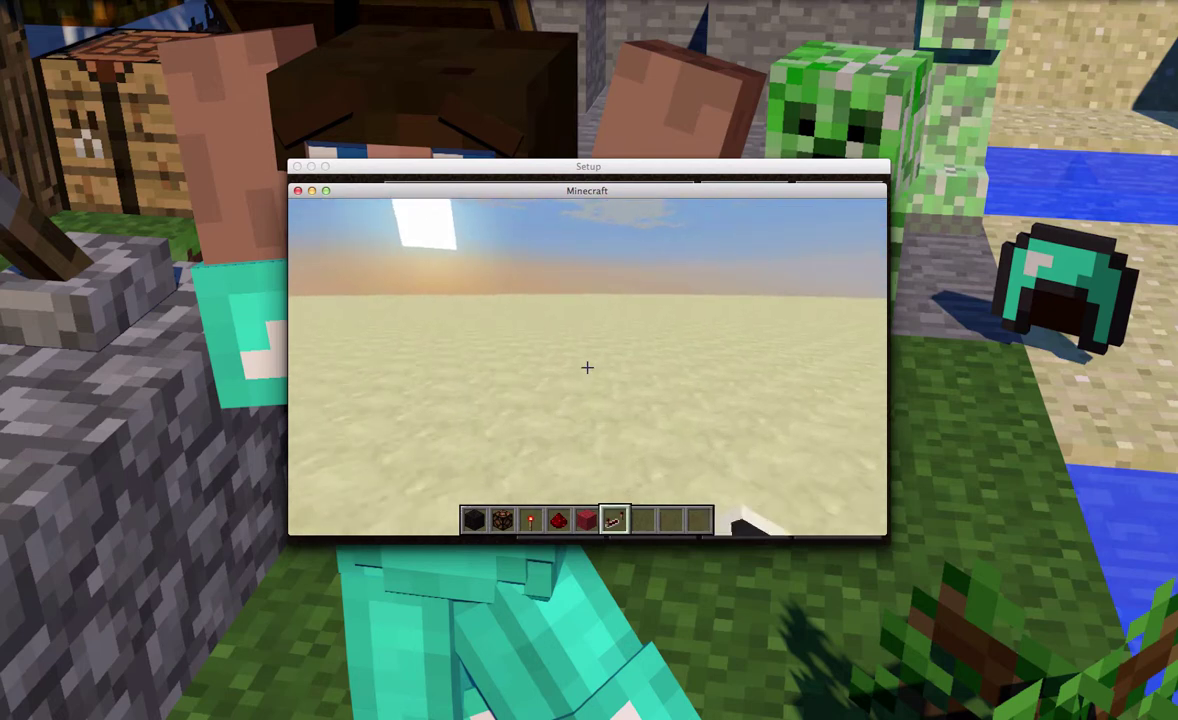
pyautogui.press('e')
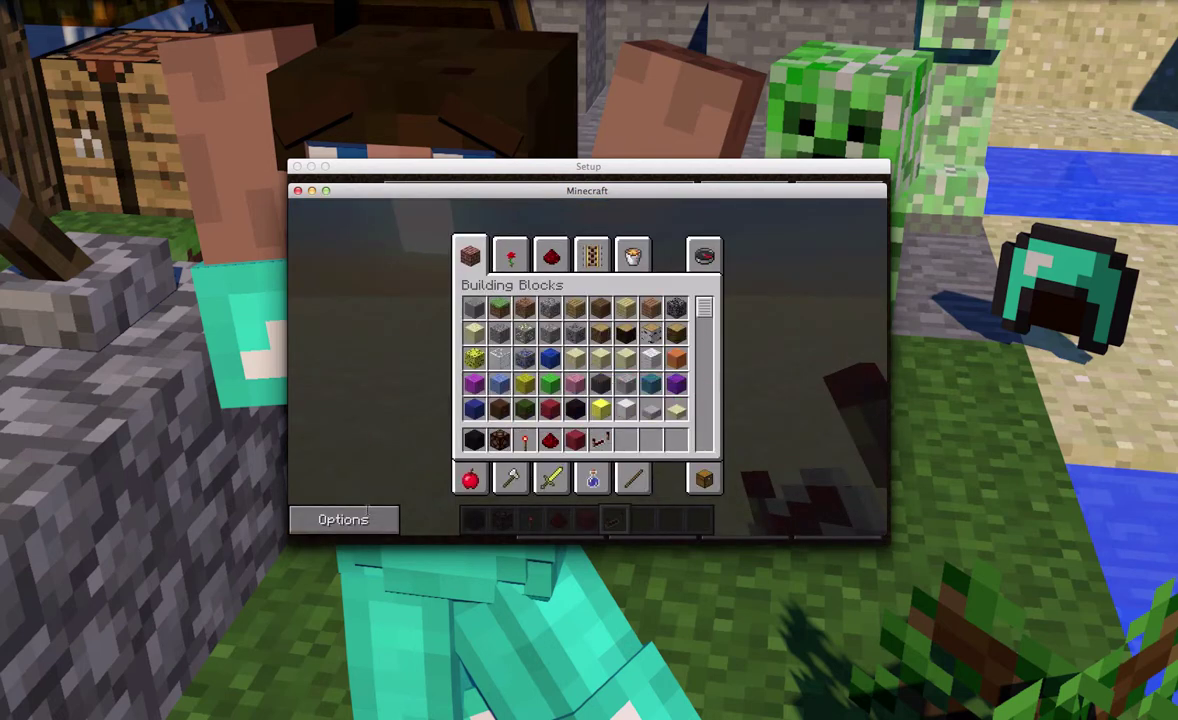
# Cycle the NEI mode through Cheat Mode and back to Recipe Mode, and return to the inventory.
pyautogui.click(343, 519)
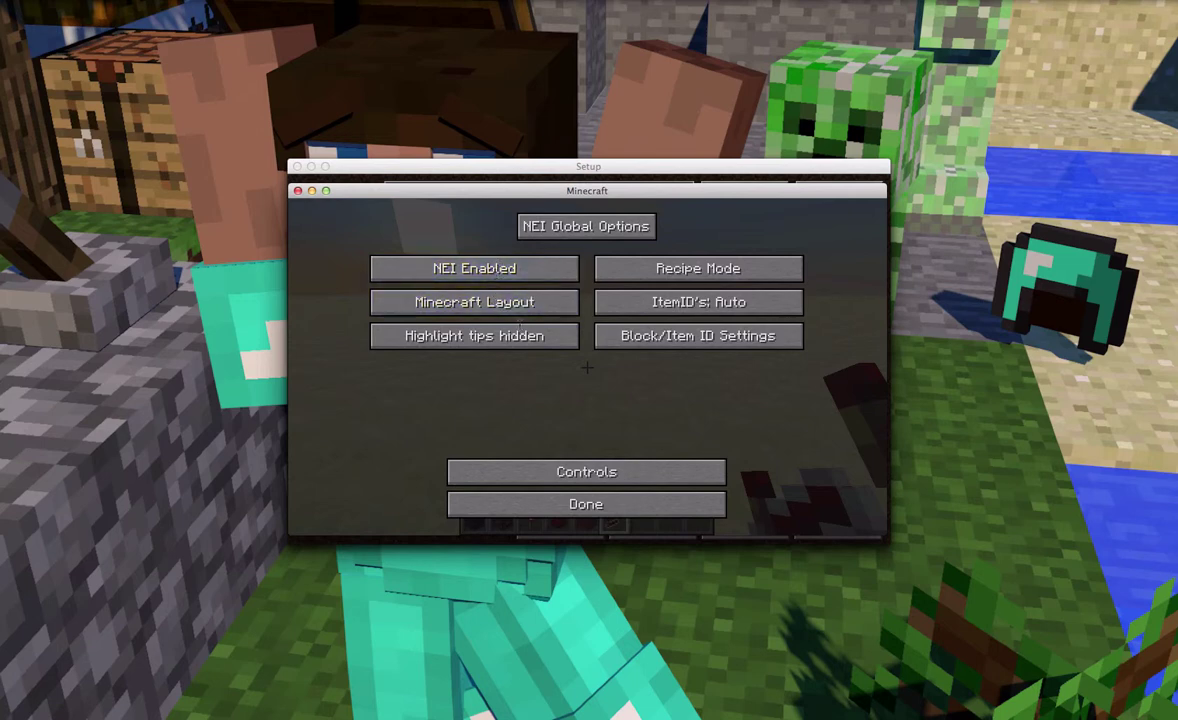
pyautogui.click(774, 269)
pyautogui.click(774, 269)
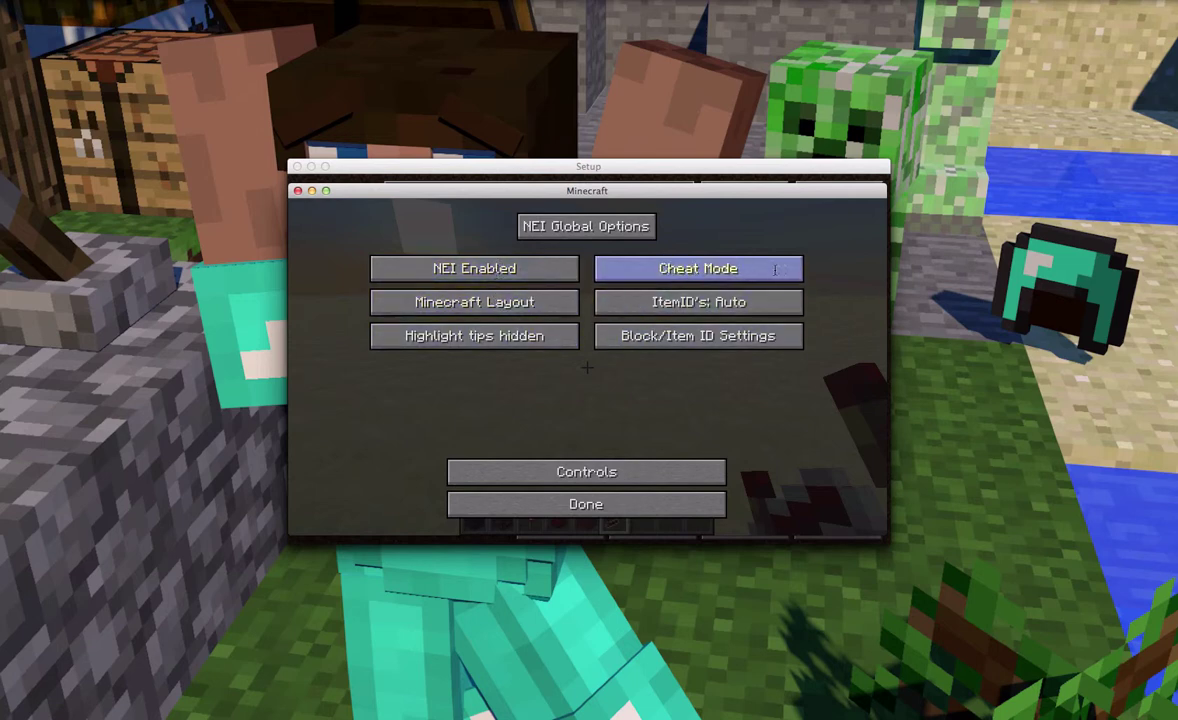
pyautogui.click(764, 269)
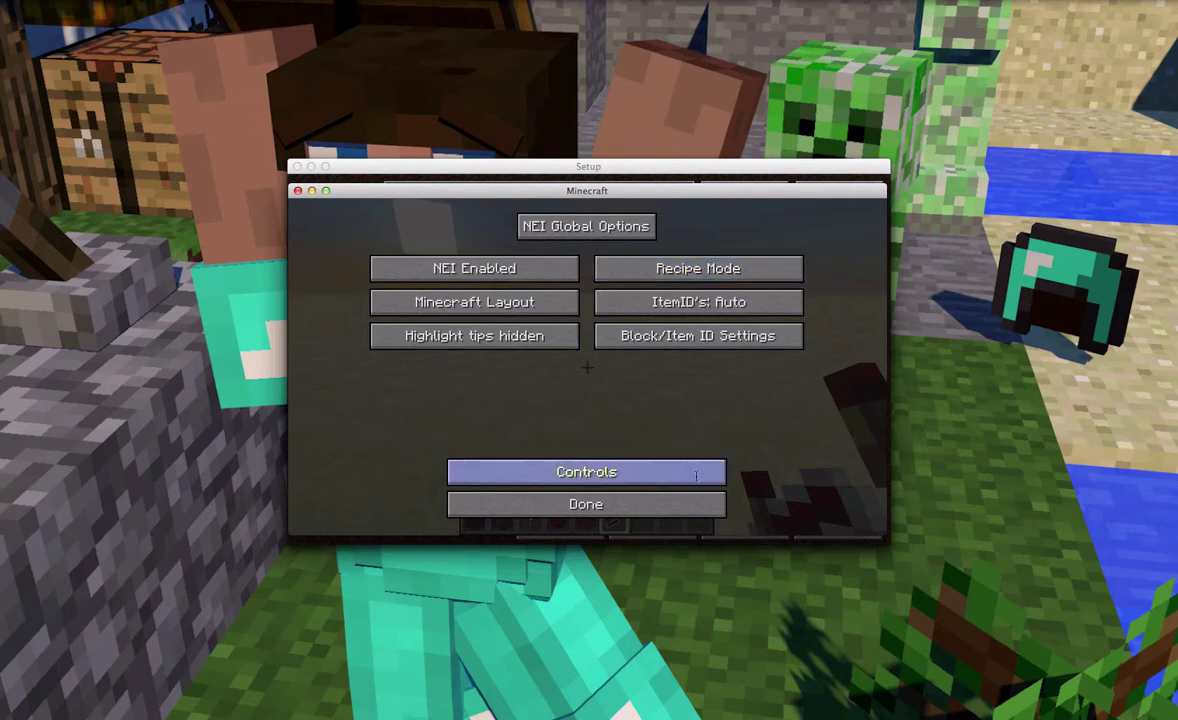
pyautogui.click(620, 504)
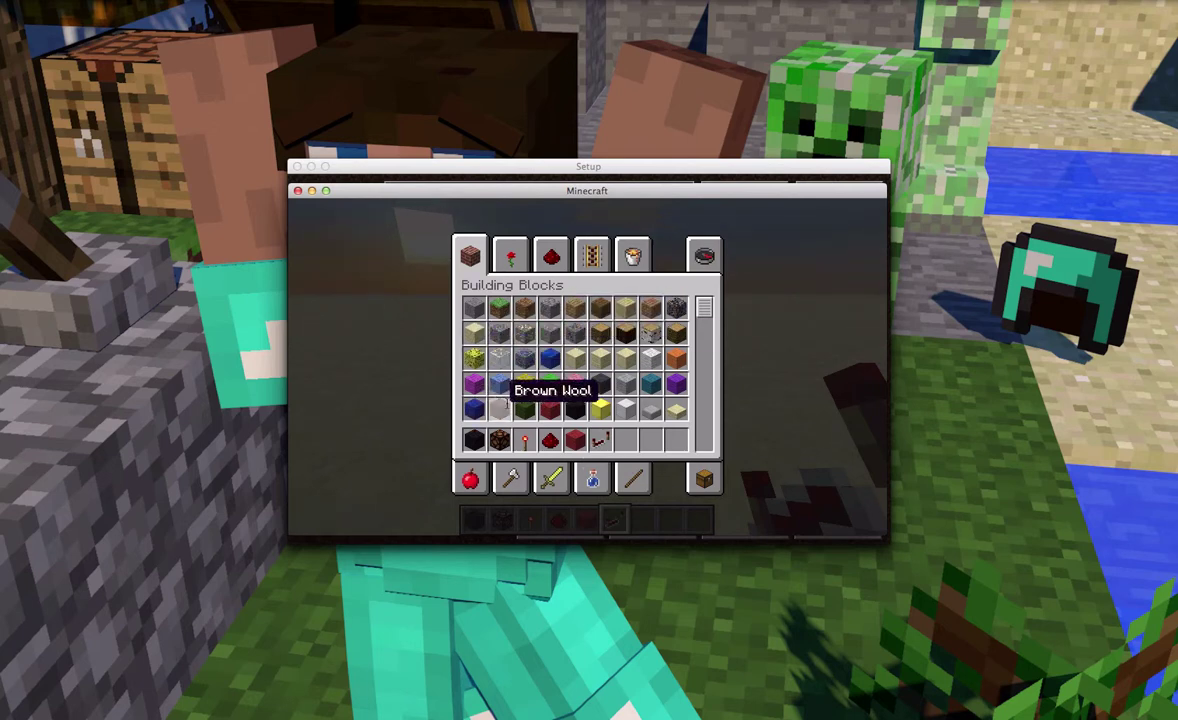
# Inspect the item IDs shown for Building Blocks items such as gold ore and red wool.
pyautogui.click(528, 308)
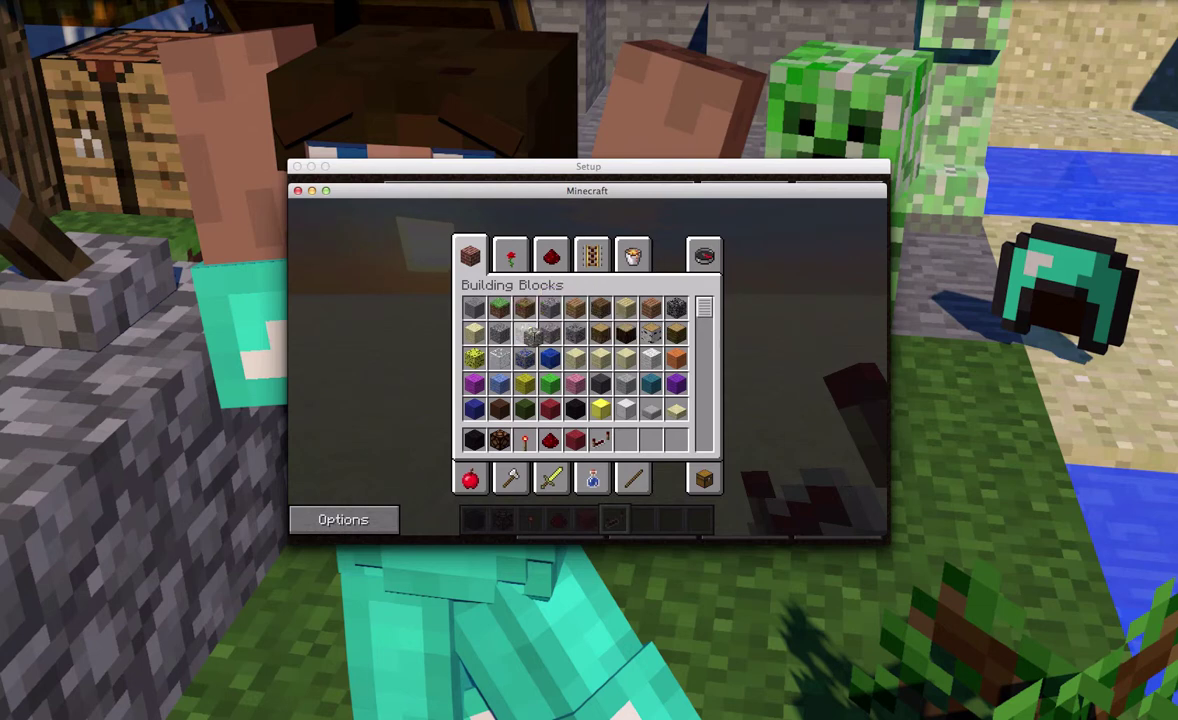
pyautogui.click(551, 380)
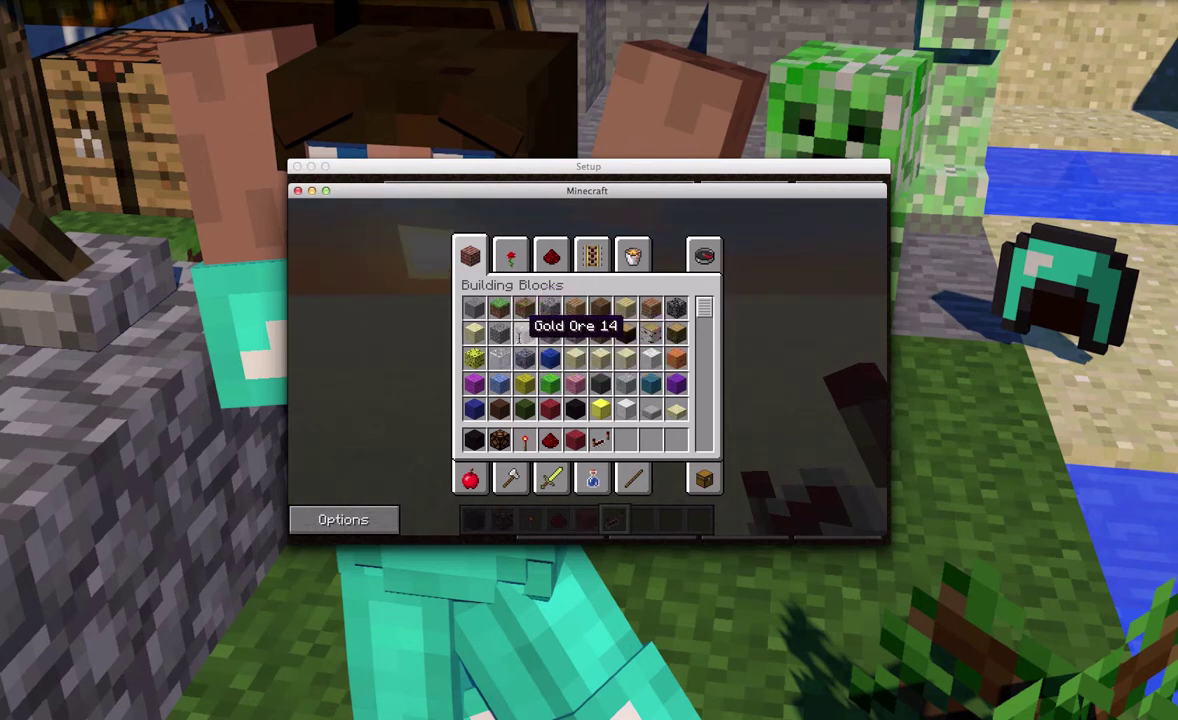
pyautogui.scroll(-1, 560, 370)
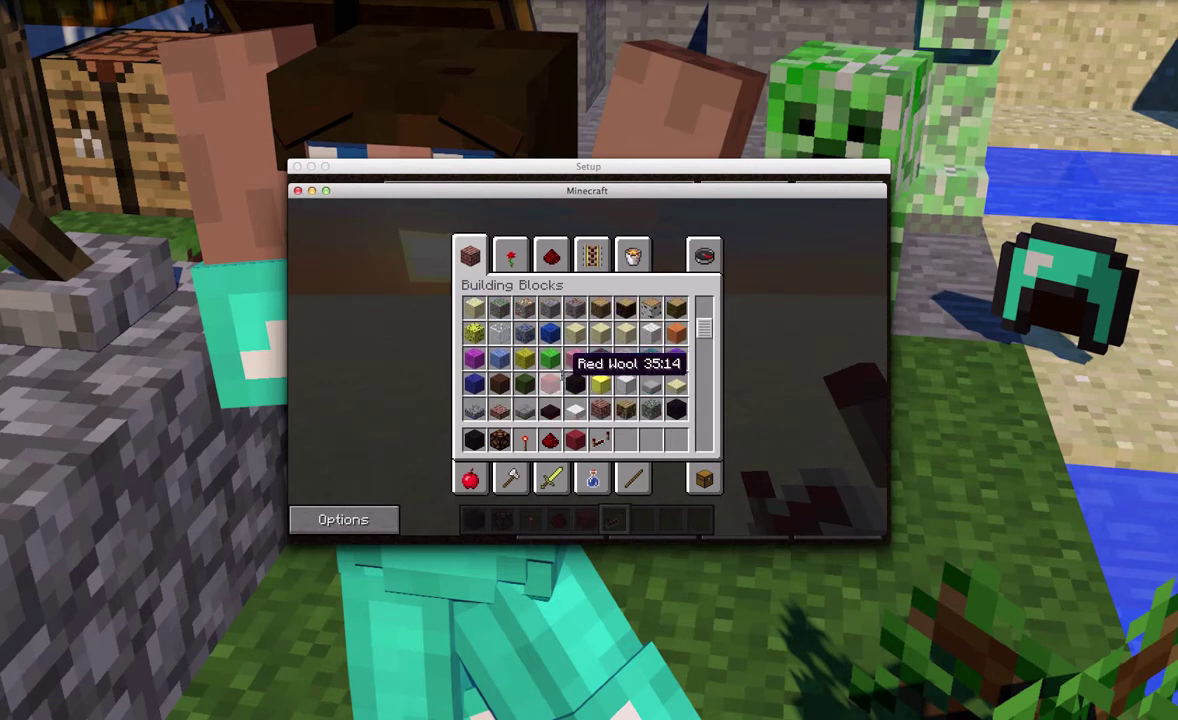
# Set the NEI mode to Utility Mode and return to the creative inventory.
pyautogui.click(343, 519)
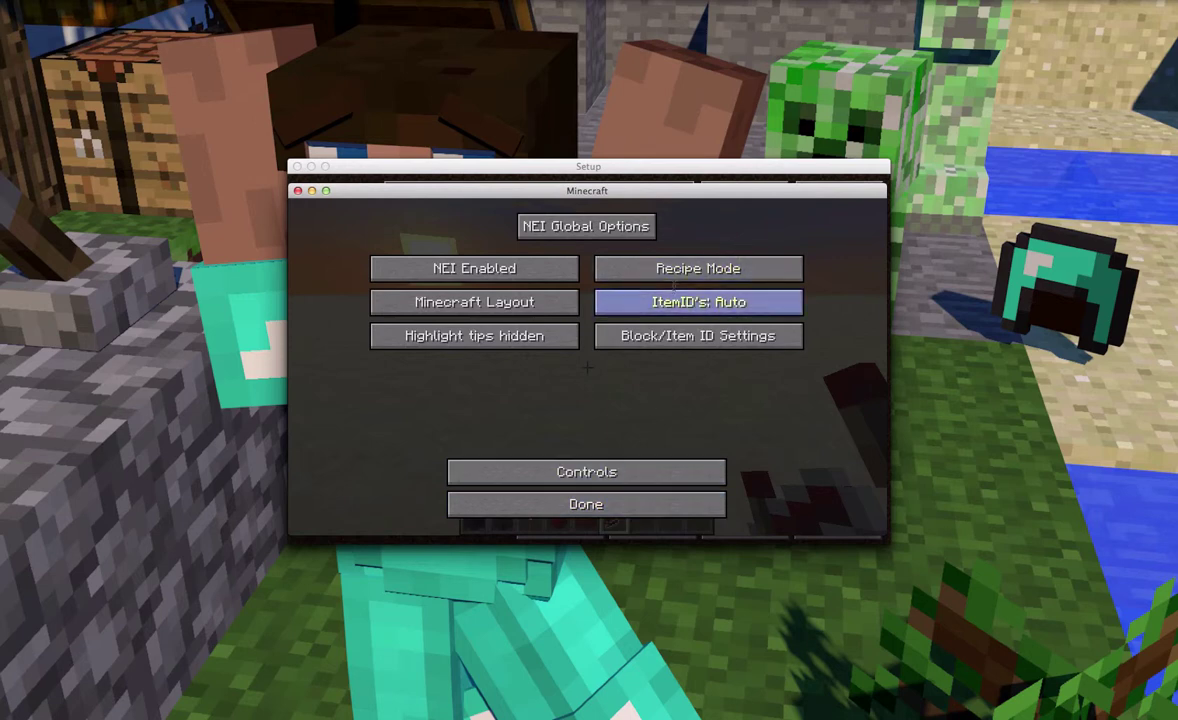
pyautogui.click(698, 268)
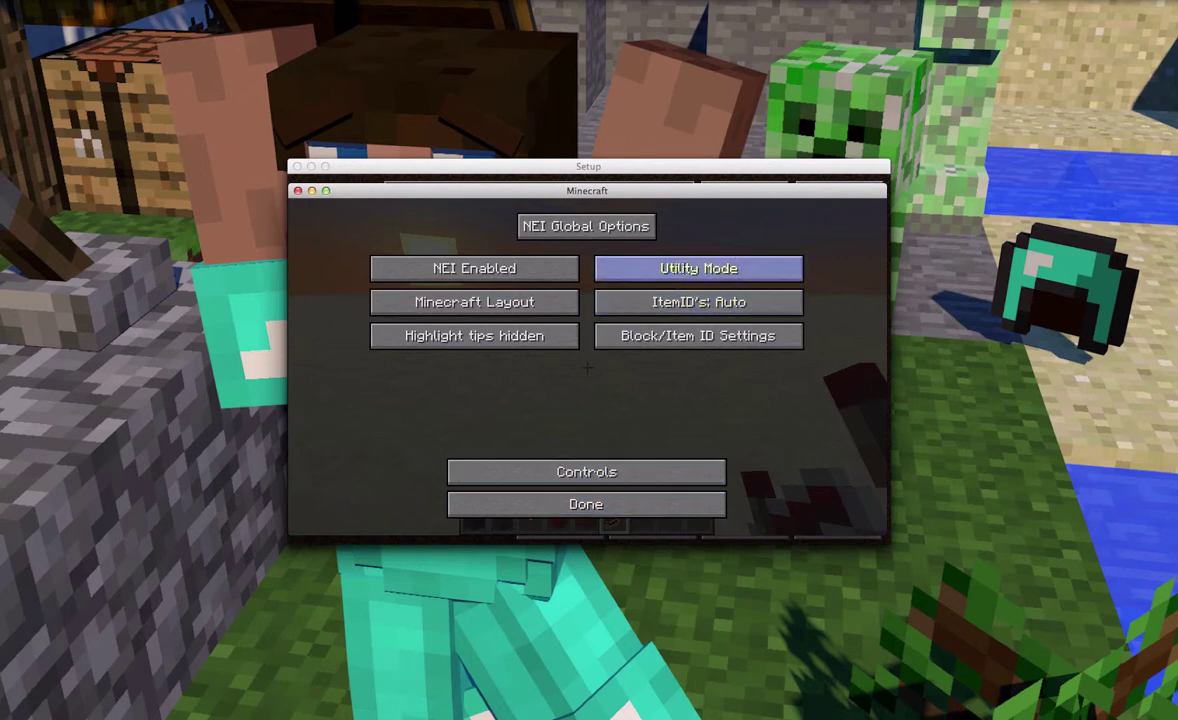
pyautogui.click(647, 505)
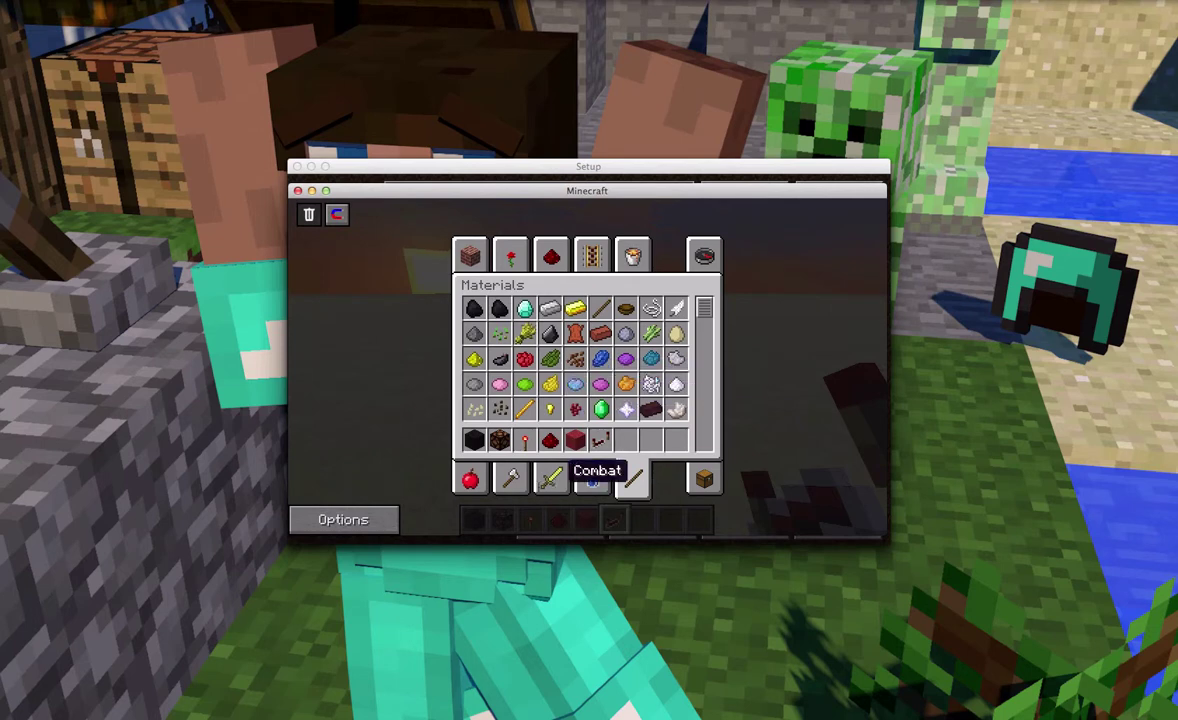
# Look through the creative item categories and switch to the survival inventory to show the NEI item list.
pyautogui.click(470, 478)
pyautogui.click(470, 256)
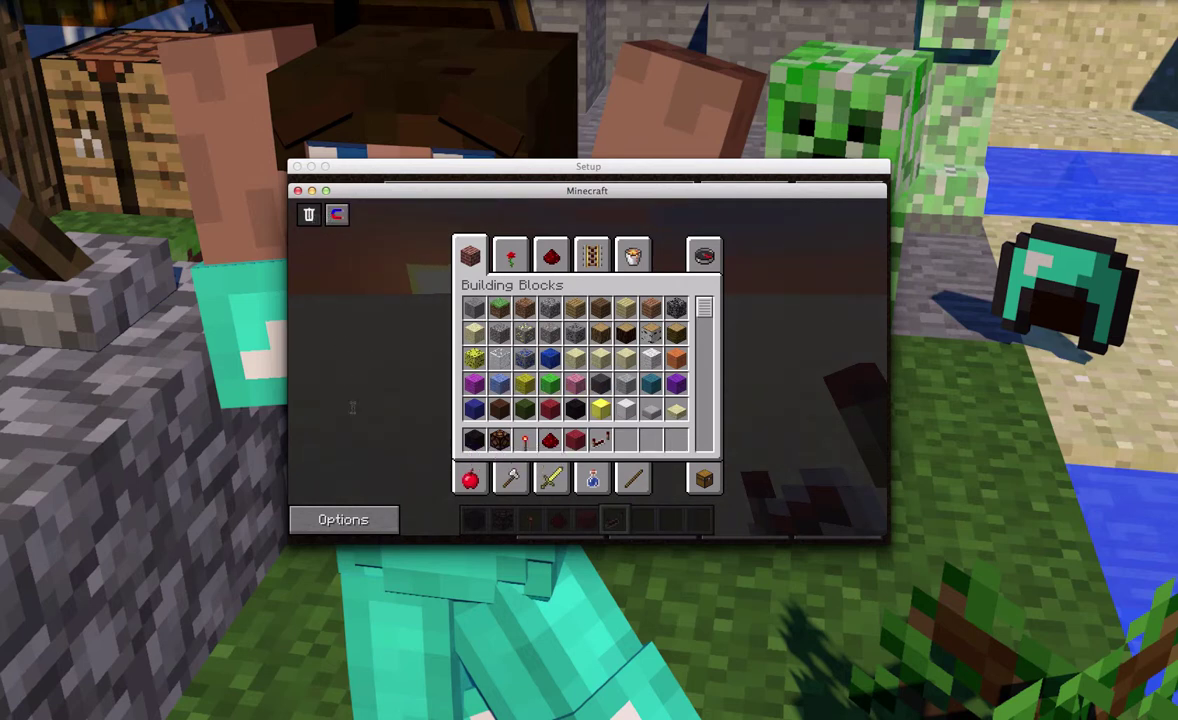
pyautogui.click(704, 478)
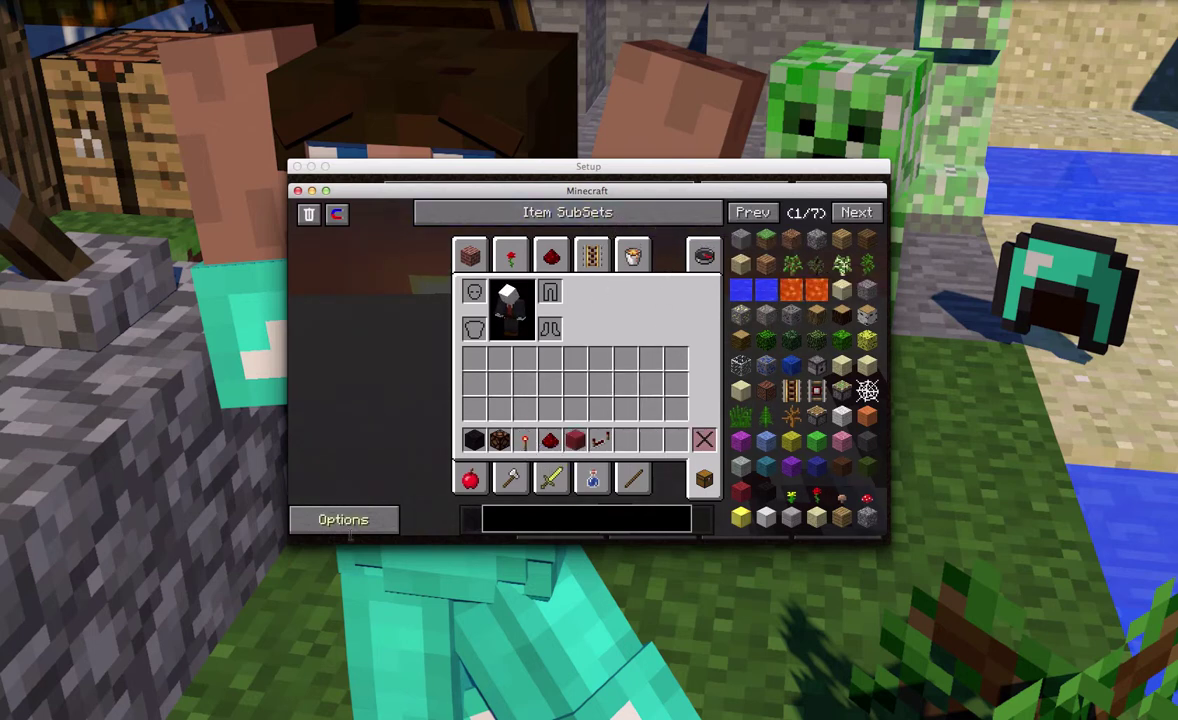
# Set the NEI mode to Recipe Mode and return to the survival inventory.
pyautogui.click(328, 518)
pyautogui.click(698, 268)
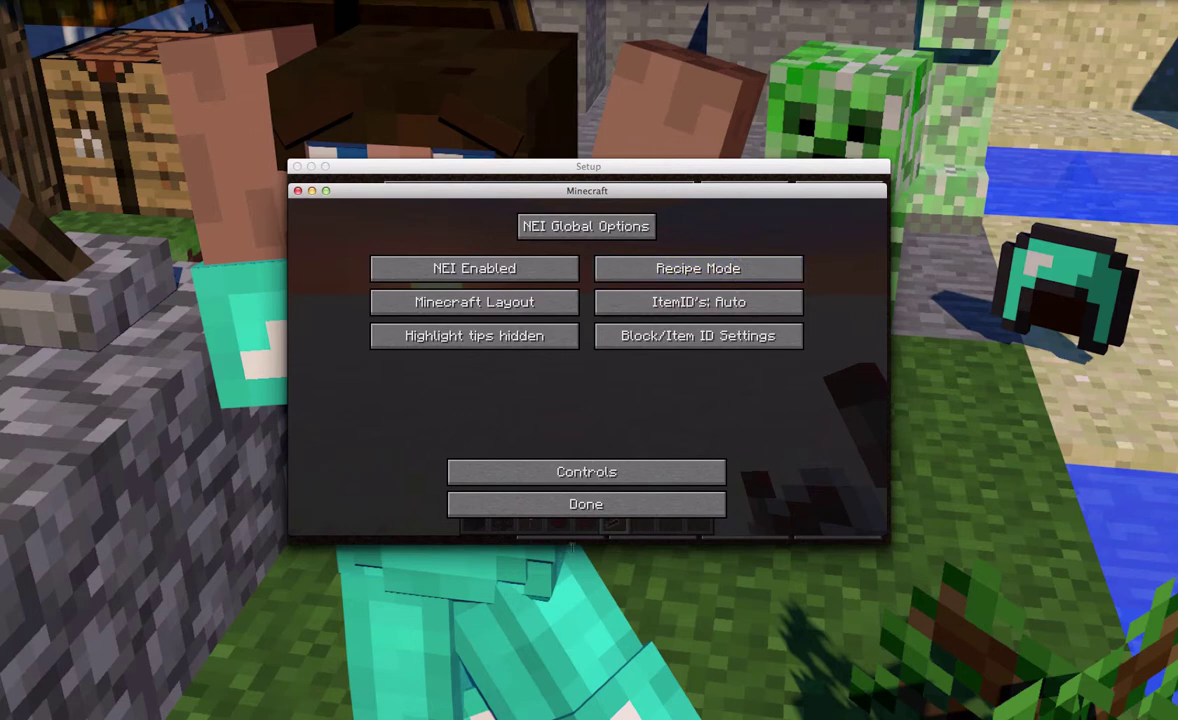
pyautogui.click(586, 504)
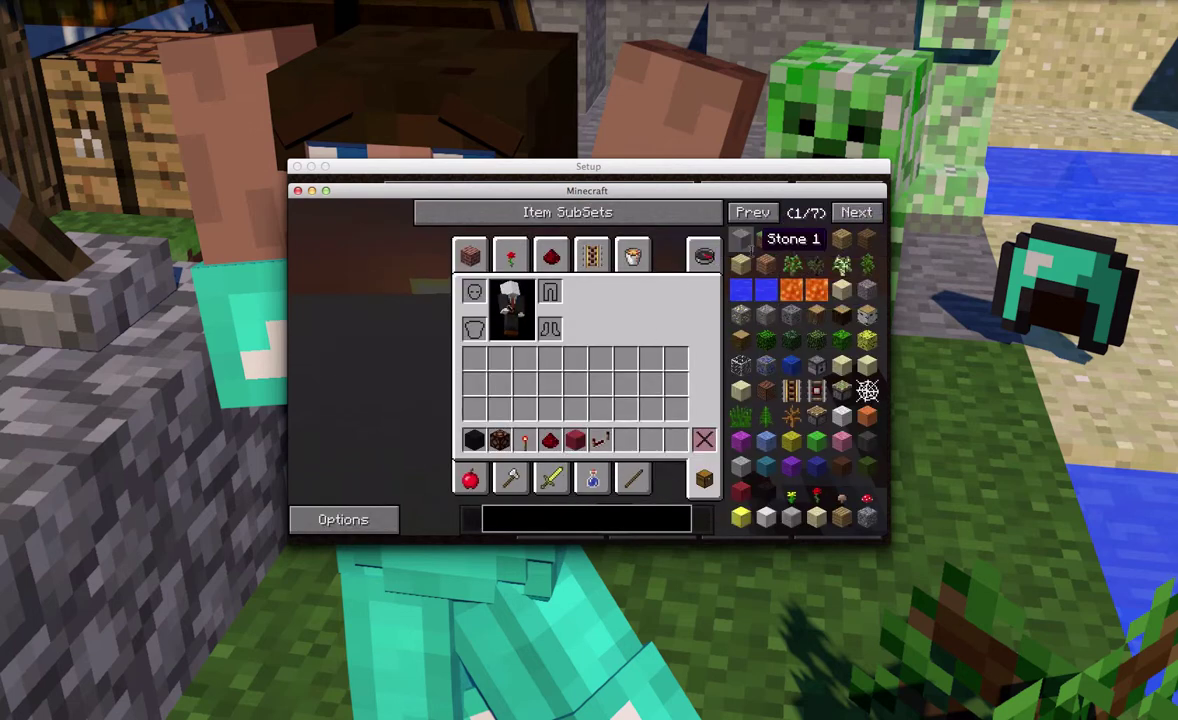
# Examine the crafting recipes that use stone and the recipe for making stone through the NEI item list.
pyautogui.rightClick(758, 237)
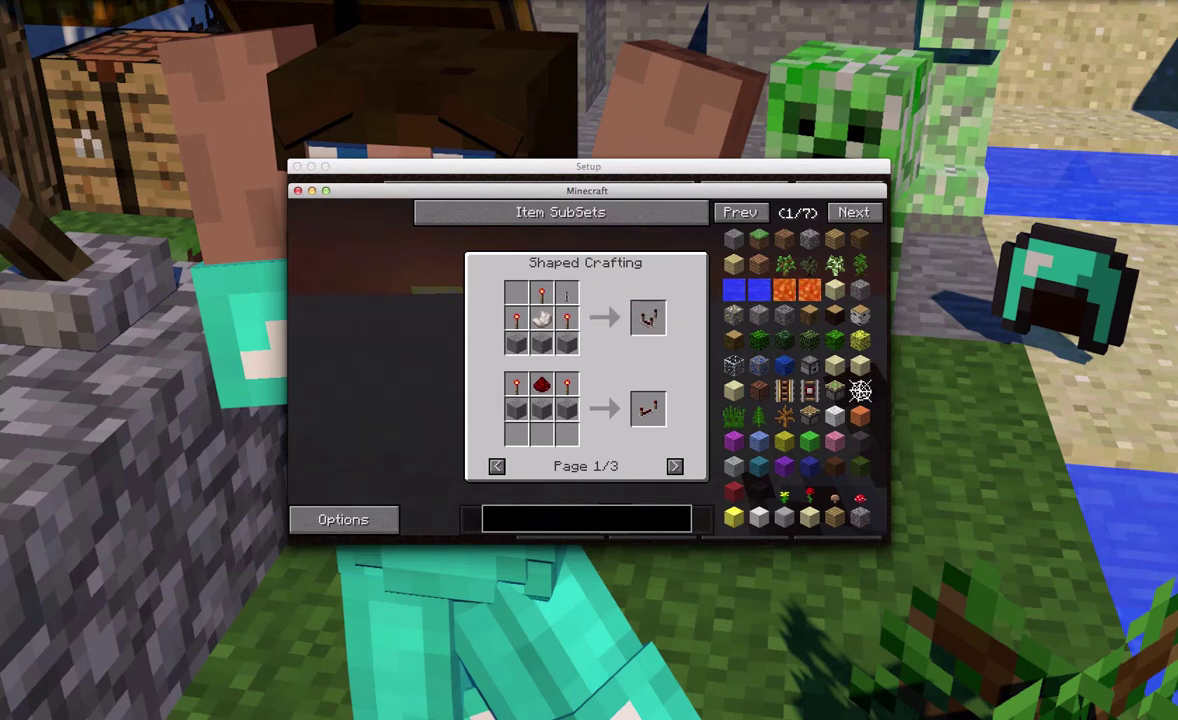
pyautogui.click(675, 465)
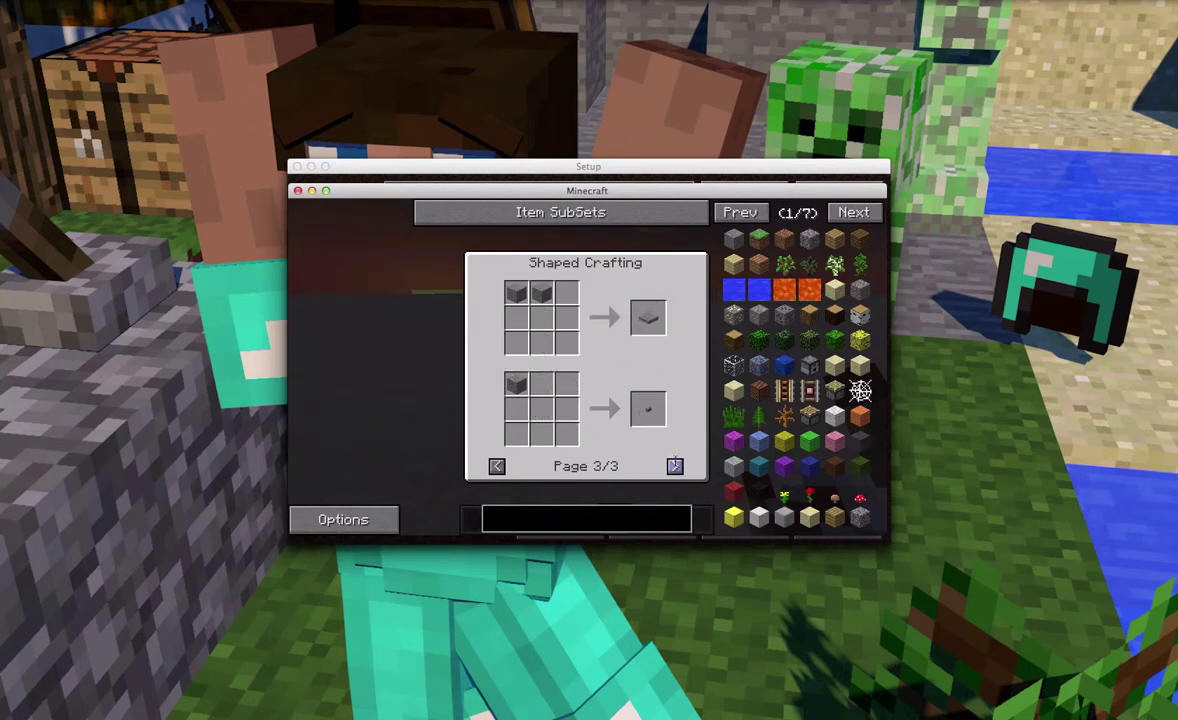
pyautogui.click(675, 465)
pyautogui.click(738, 240)
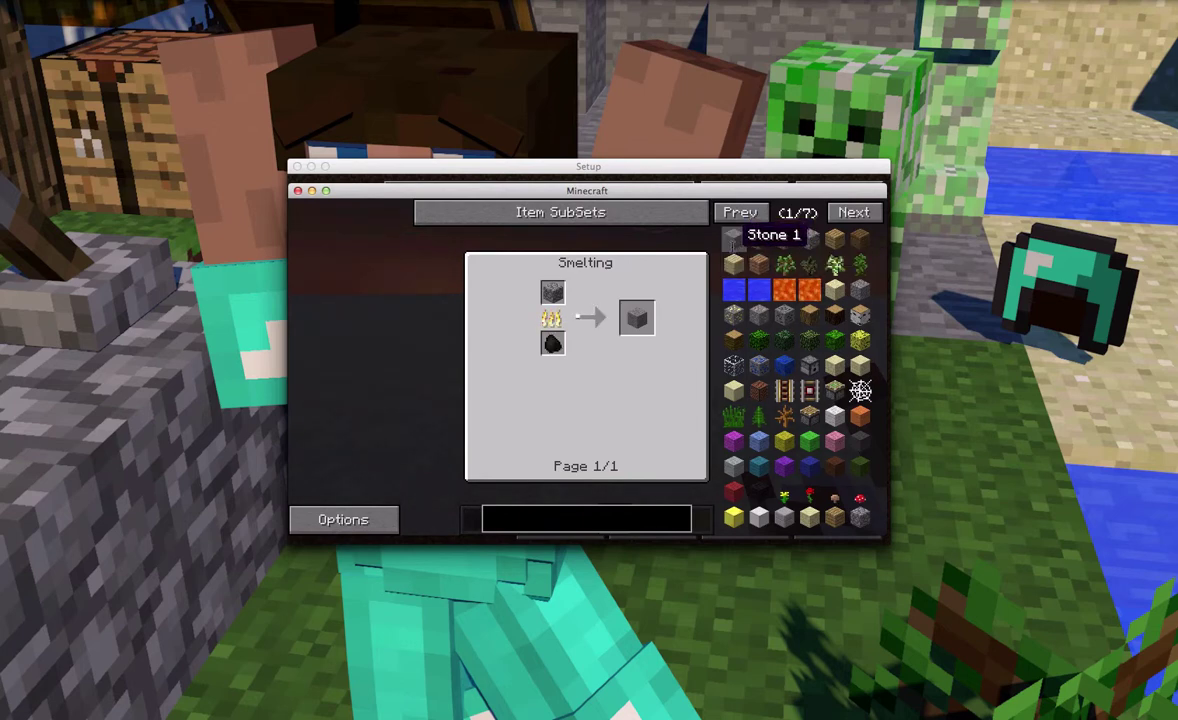
pyautogui.rightClick(731, 243)
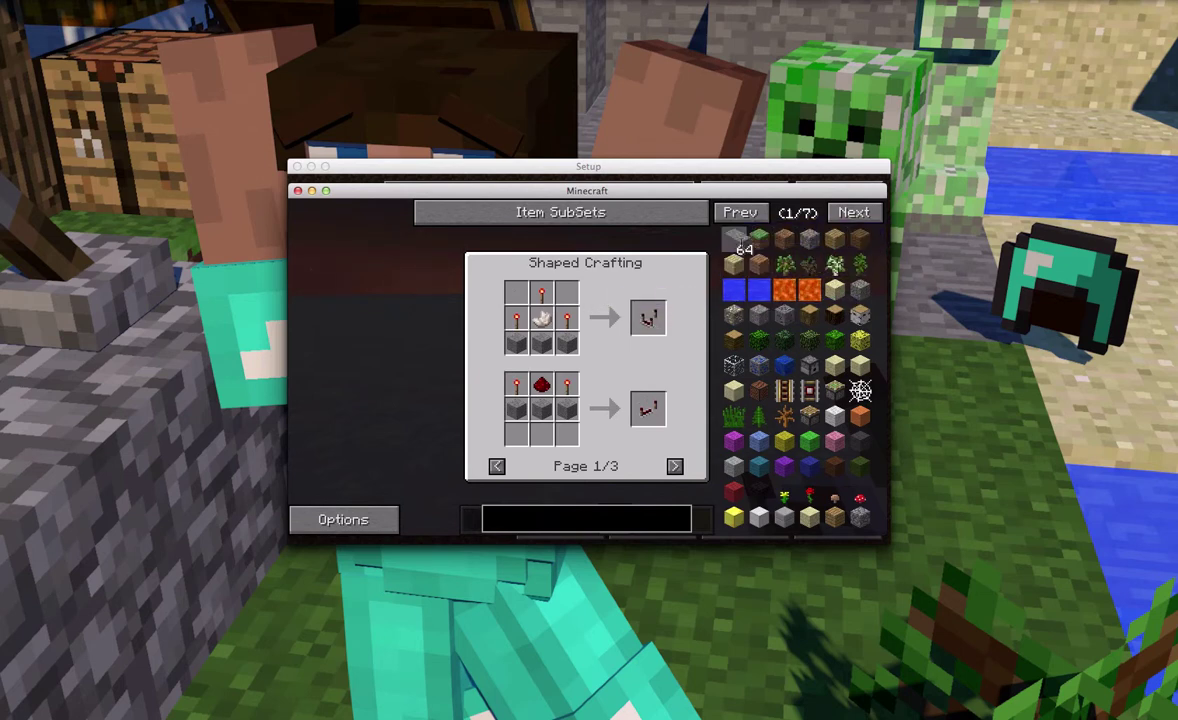
# View the smelting recipe for stone and the crafting recipes that use it from the NEI item list.
pyautogui.click(733, 240)
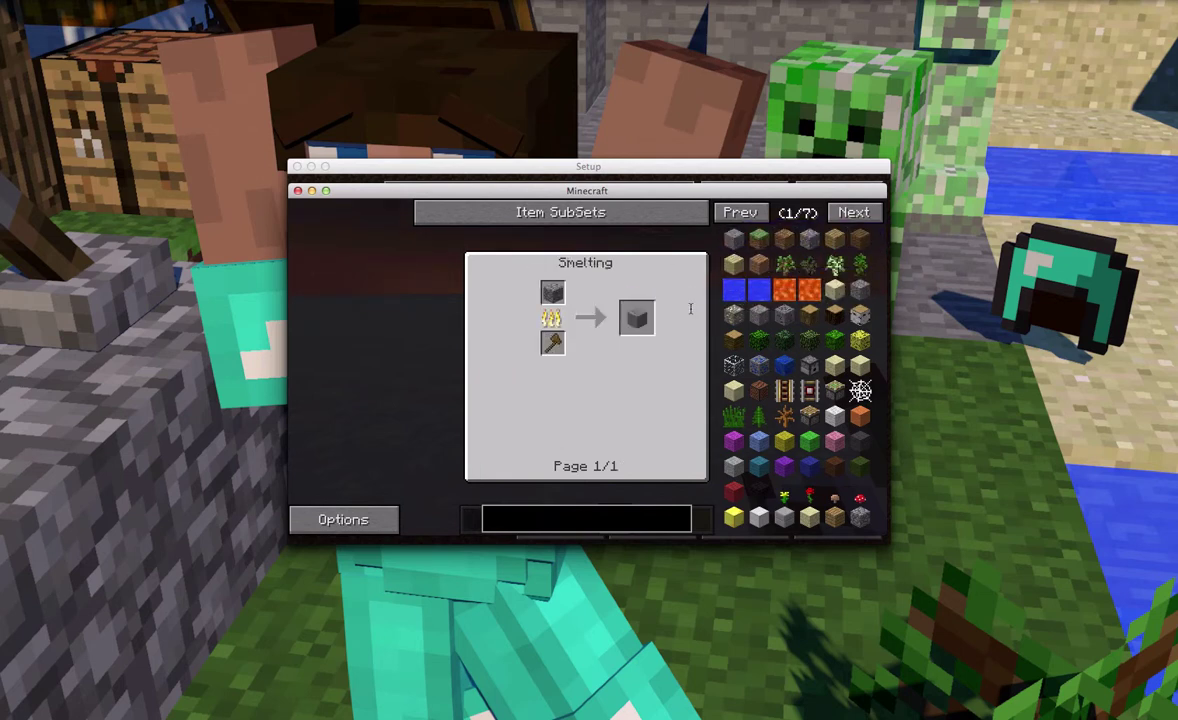
pyautogui.rightClick(733, 240)
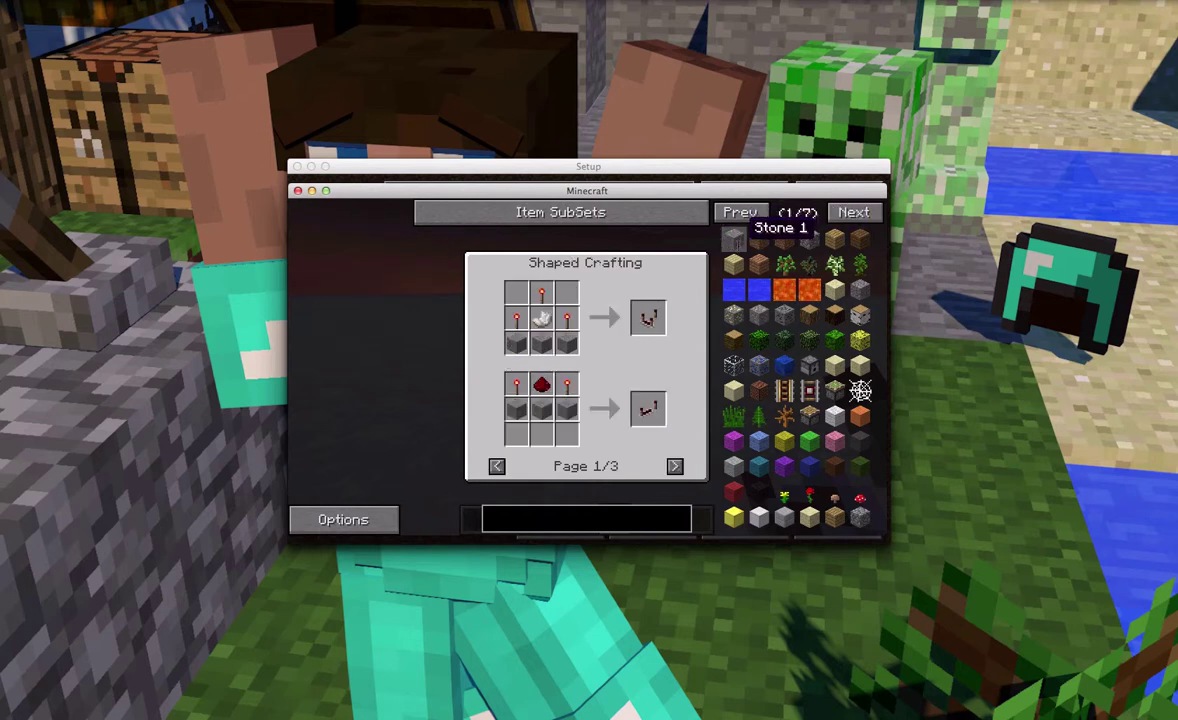
# Set the NEI mode to Utility Mode and leave the recipe viewer to return to the world.
pyautogui.click(385, 510)
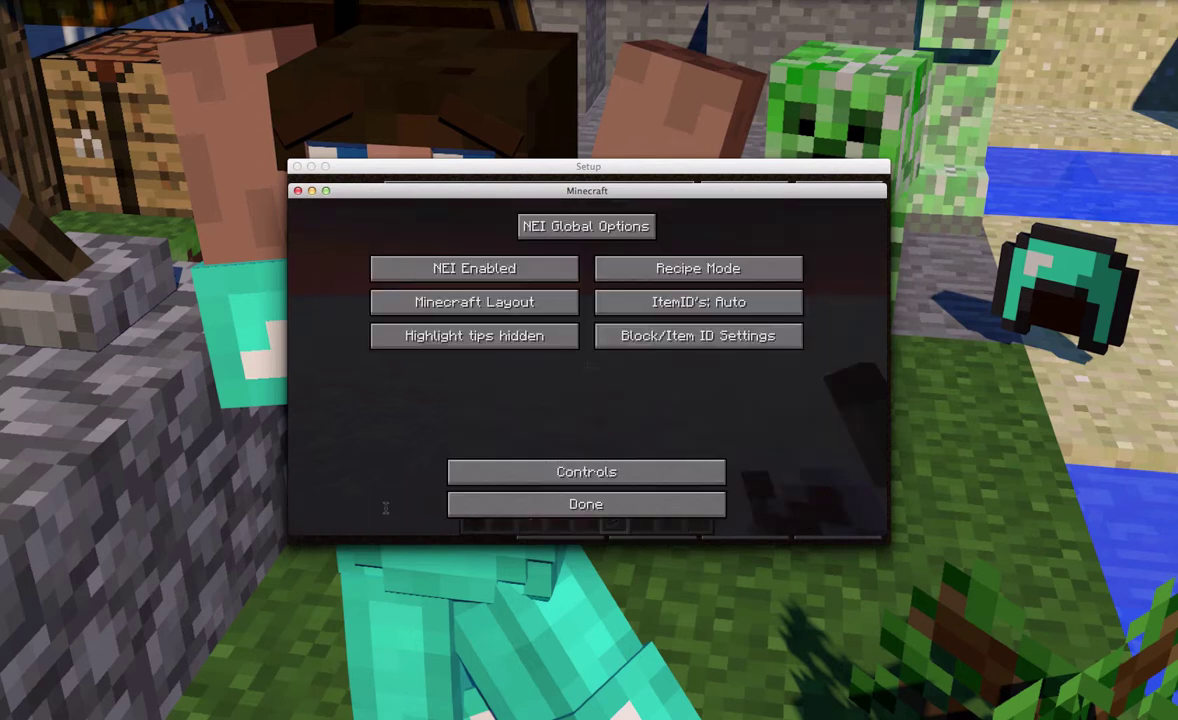
pyautogui.click(757, 270)
pyautogui.click(586, 504)
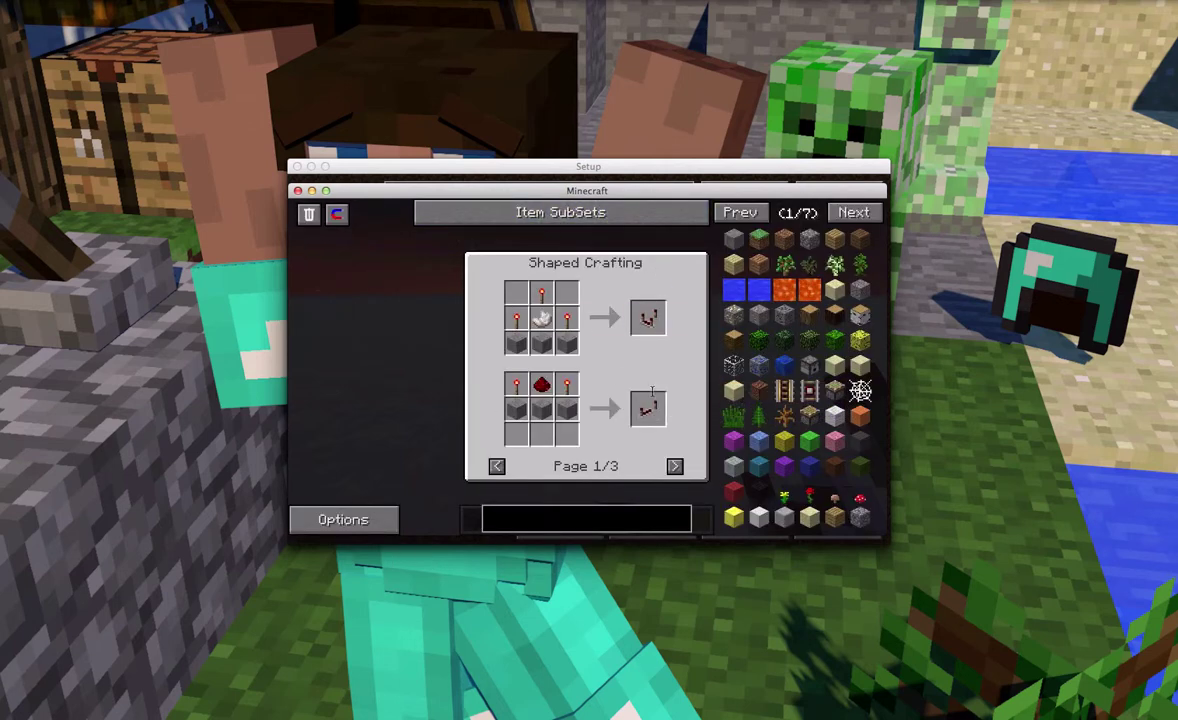
pyautogui.press('Escape')
pyautogui.press('Escape')
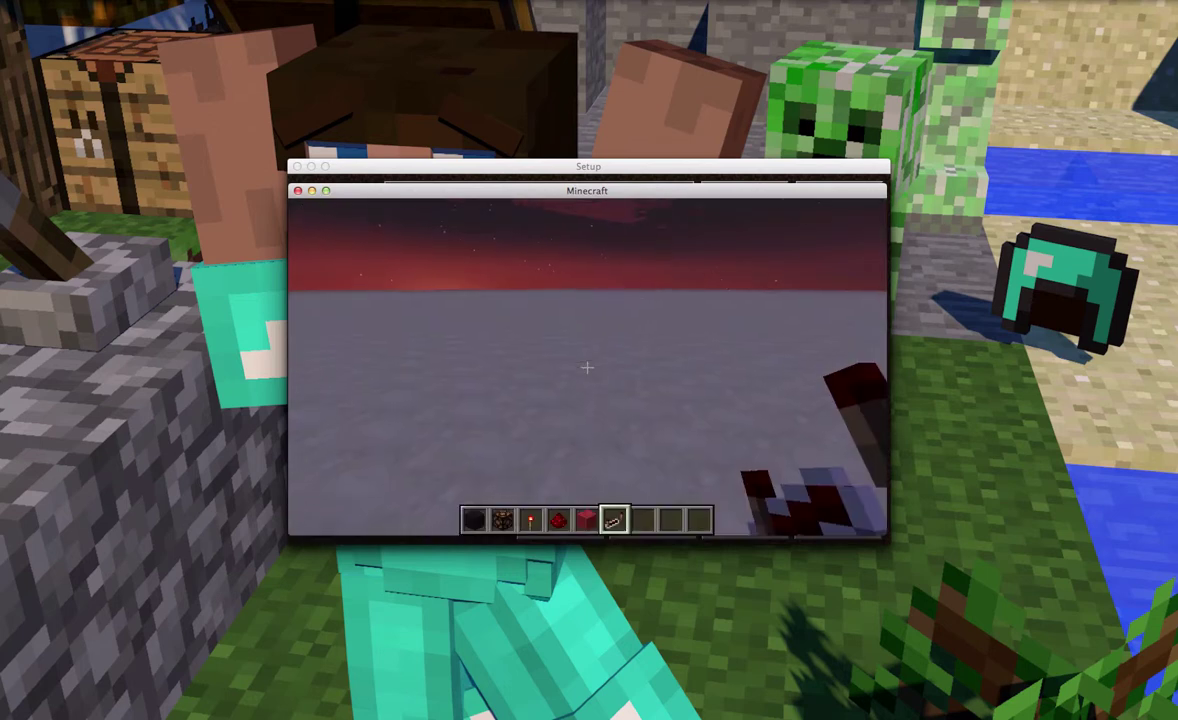
# Reopen the survival inventory and check stone's smelting recipe and crafting uses while in Utility Mode.
pyautogui.press('Escape')
pyautogui.press('Escape')
pyautogui.press('e')
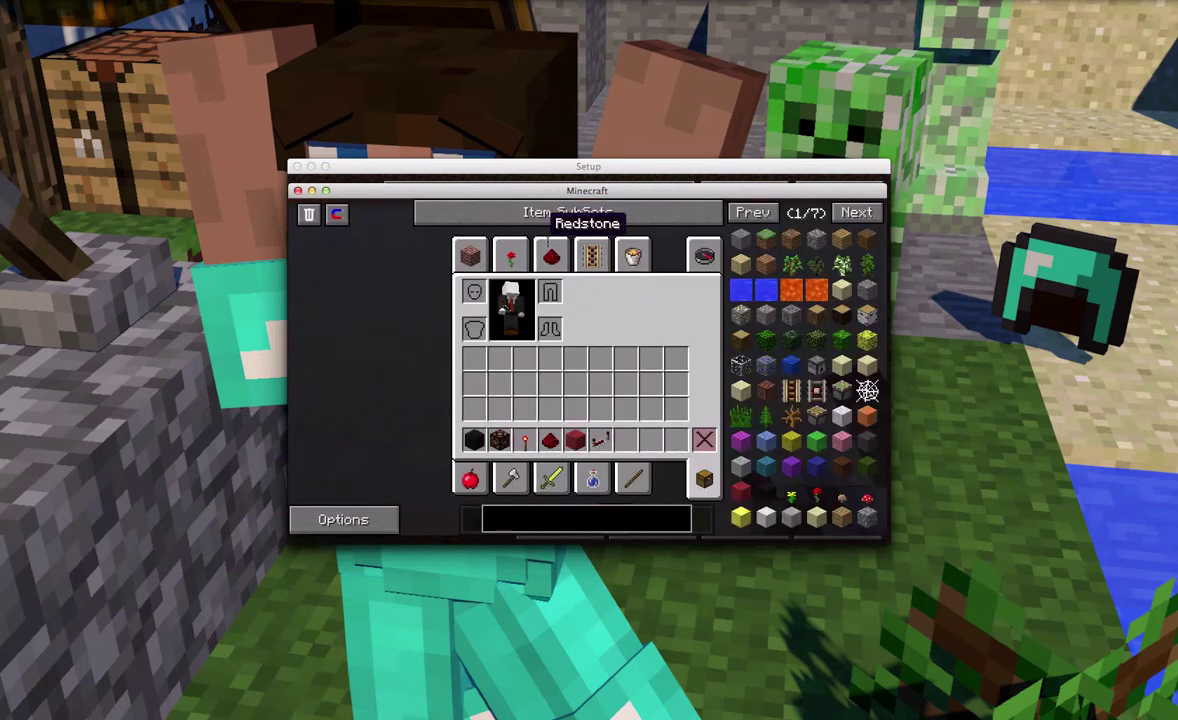
pyautogui.click(740, 241)
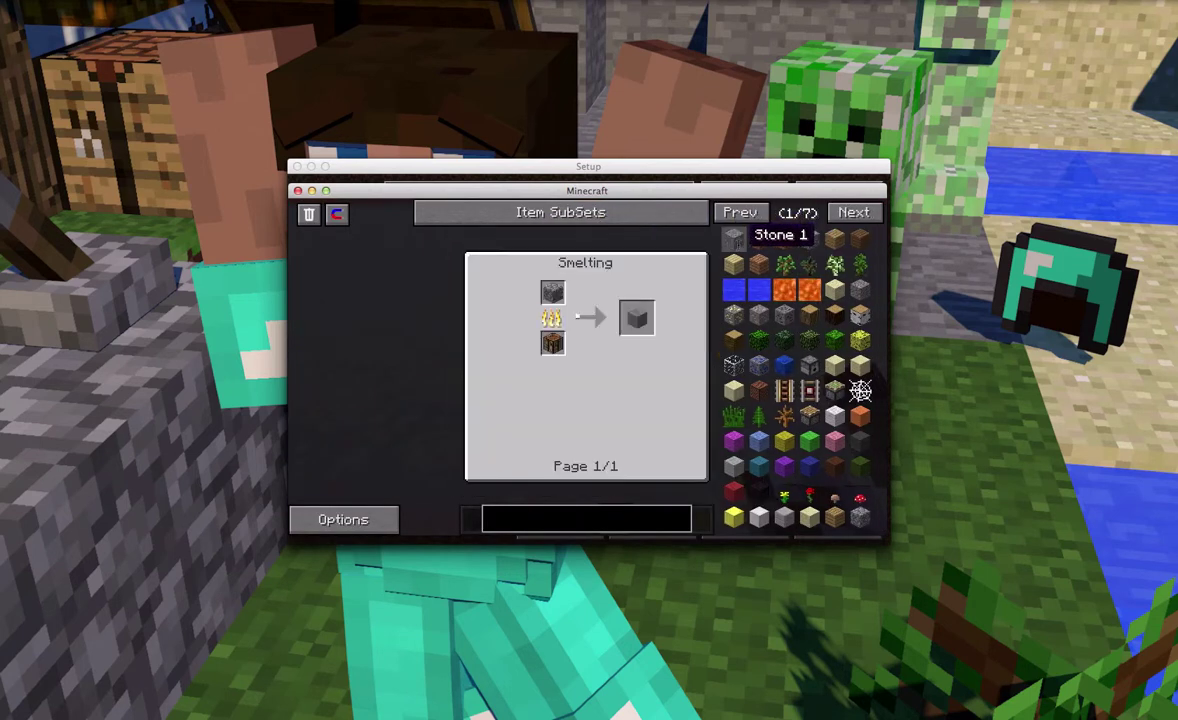
pyautogui.rightClick(739, 243)
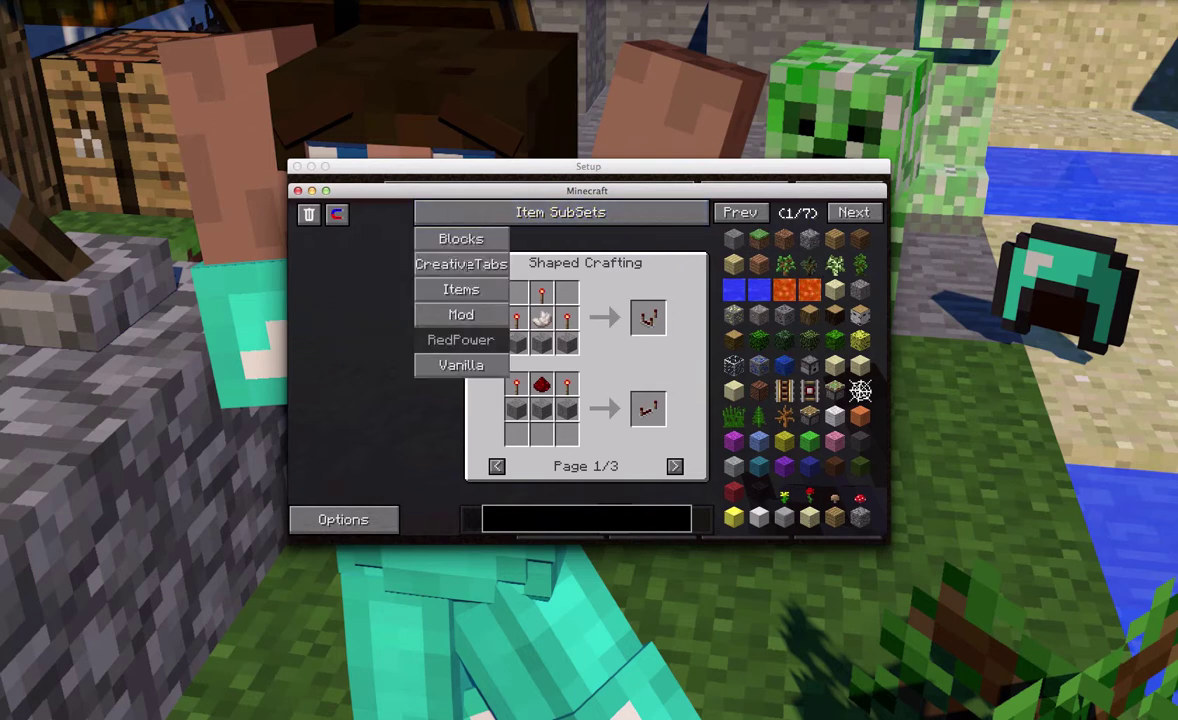
# Browse the NEI item subsets, covering CreativeTabs, Items and Vanilla, plus the Minecraft items under Mod.
pyautogui.moveTo(466, 239)
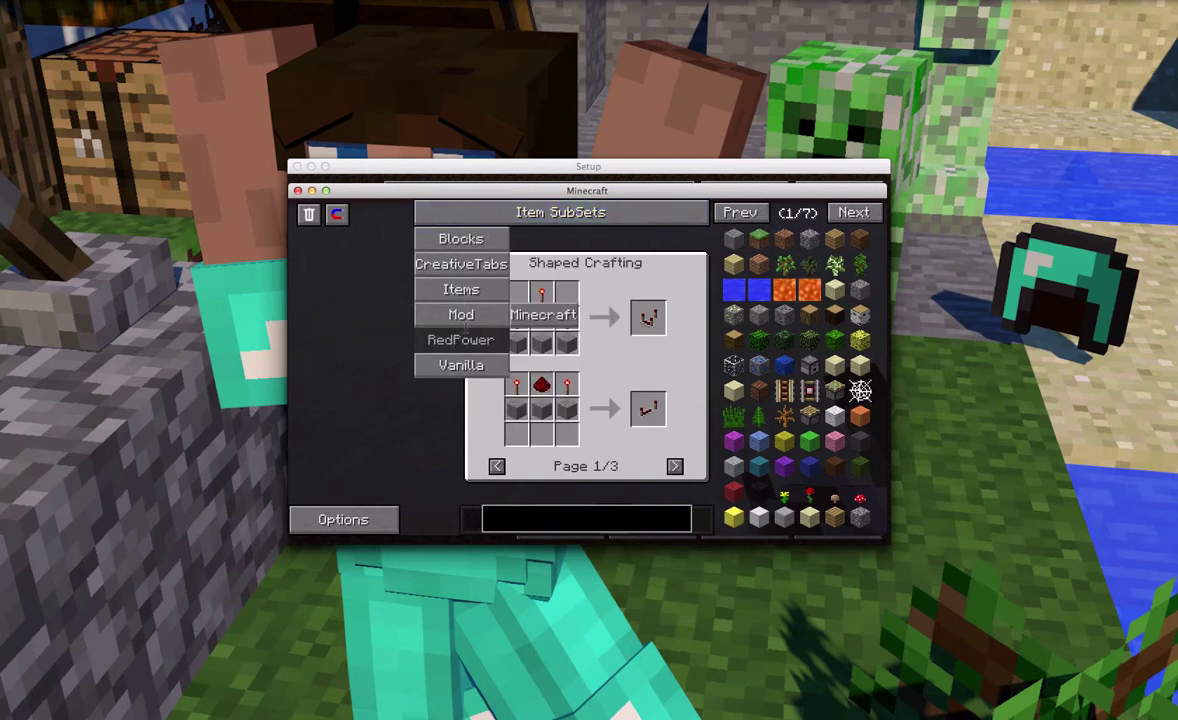
pyautogui.moveTo(461, 365)
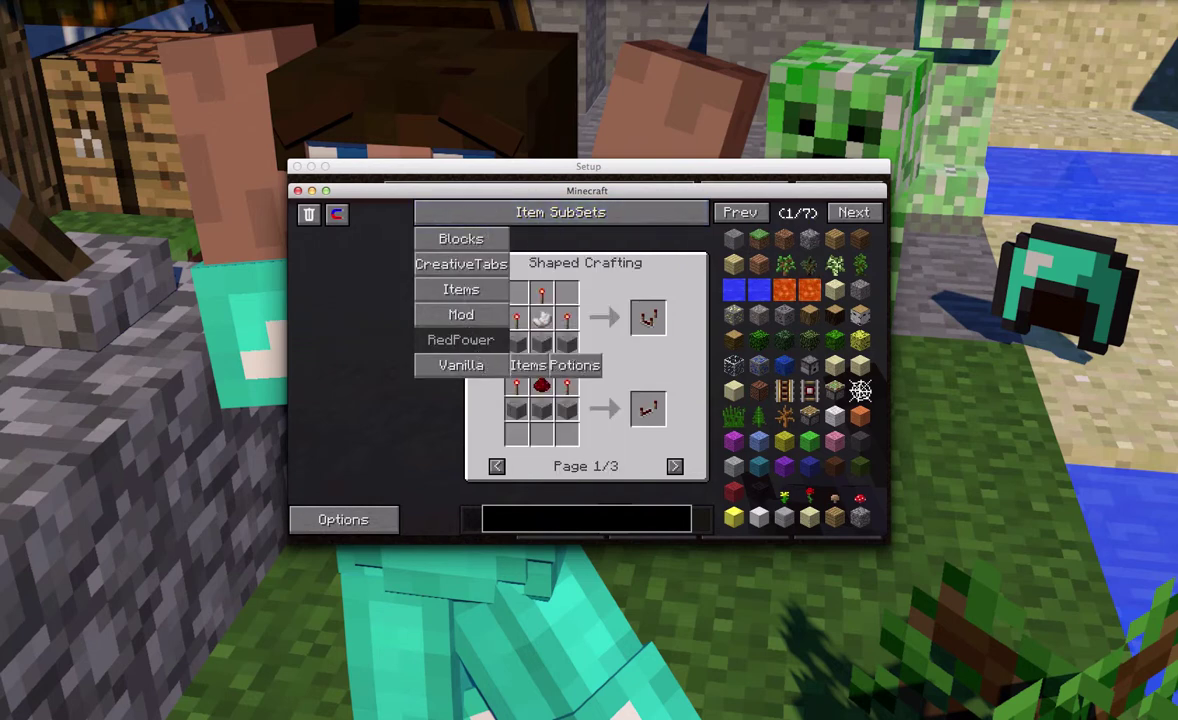
pyautogui.moveTo(481, 314)
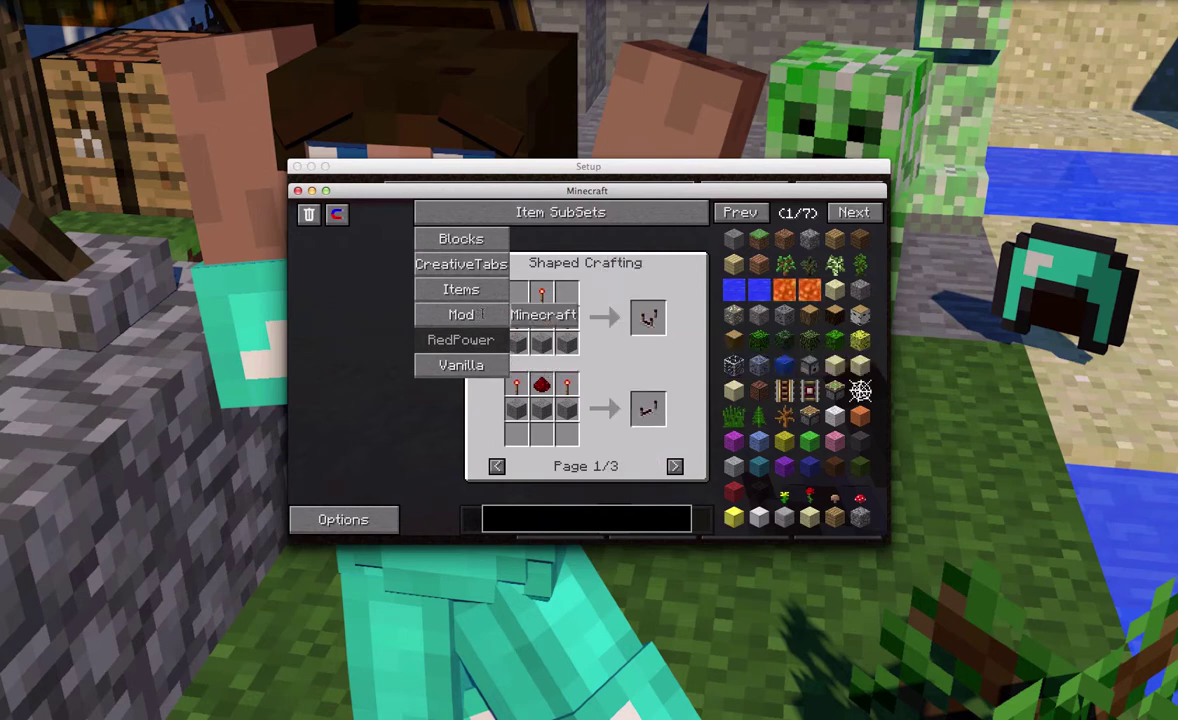
pyautogui.moveTo(543, 314)
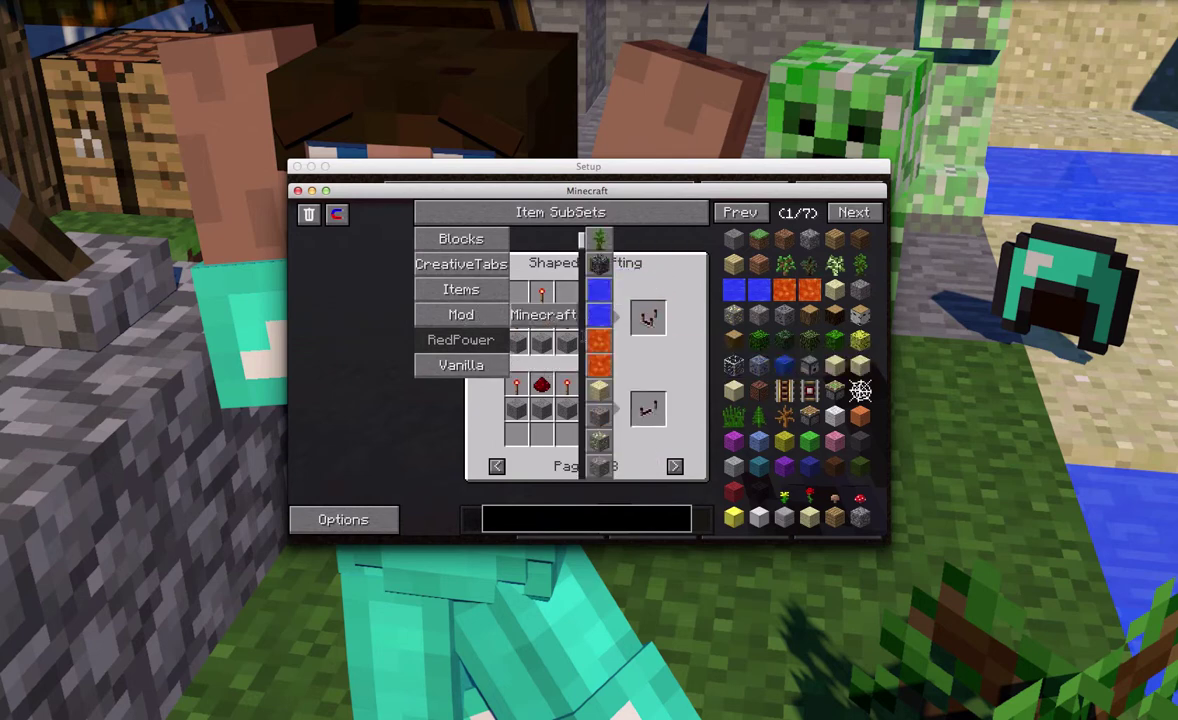
pyautogui.scroll(-5, 599, 350)
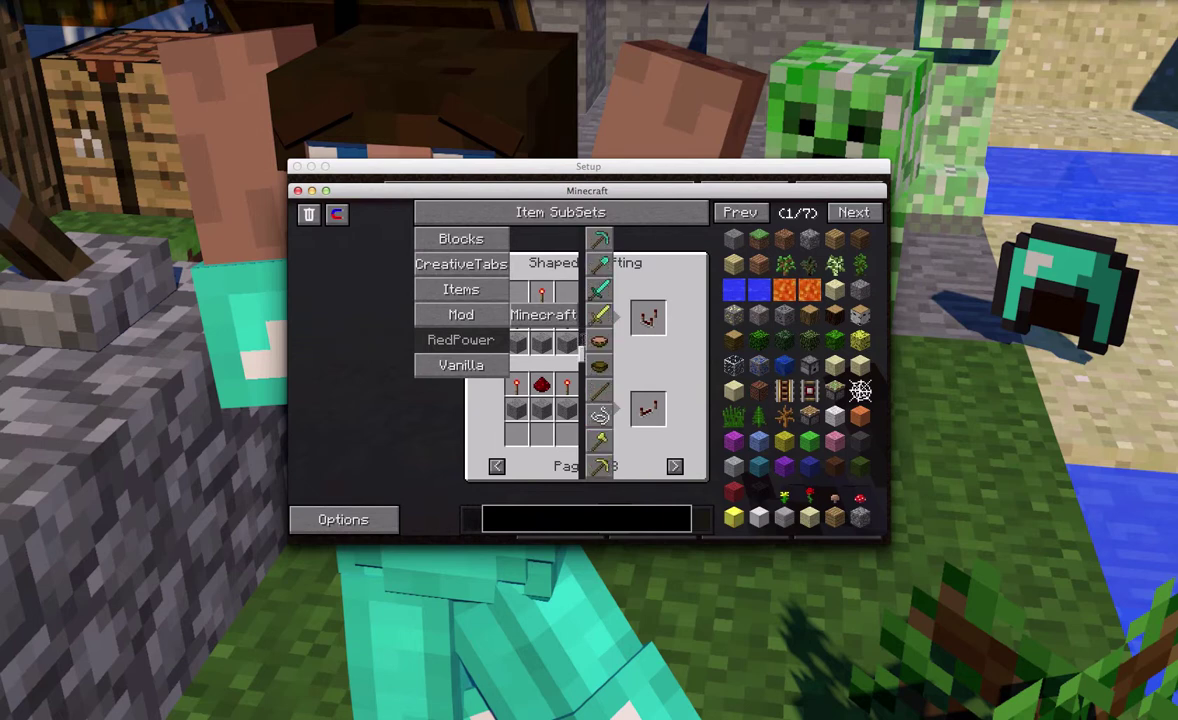
pyautogui.moveTo(420, 289)
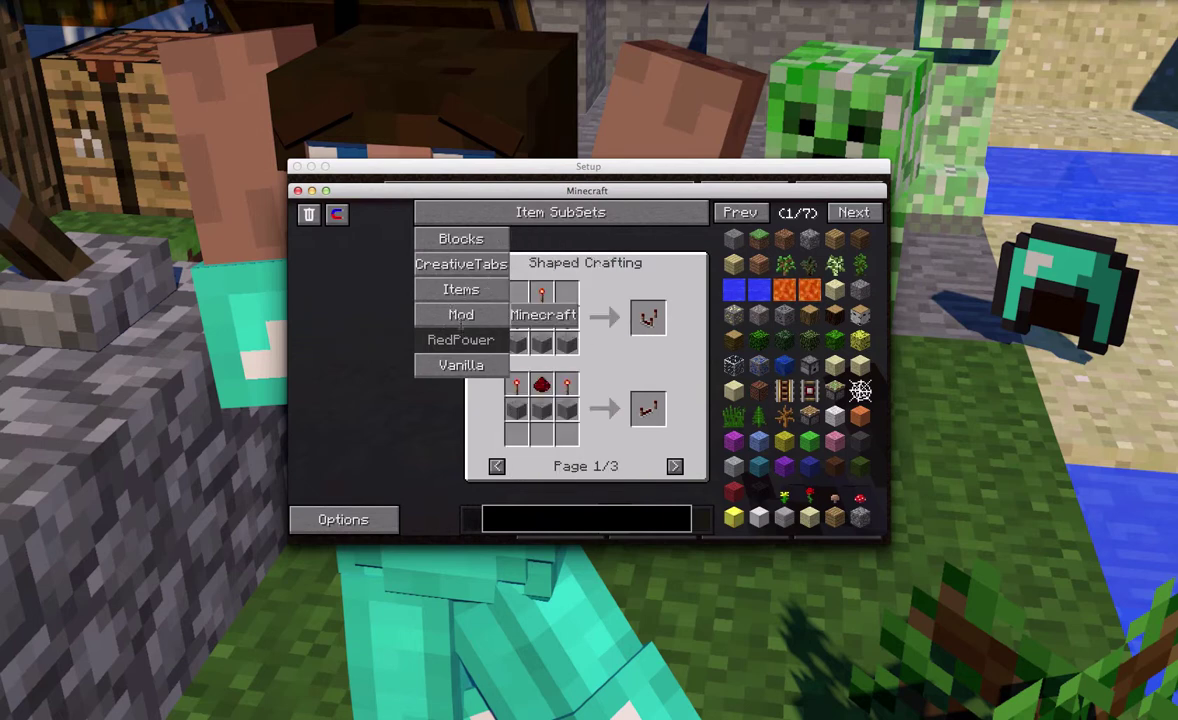
pyautogui.moveTo(466, 262)
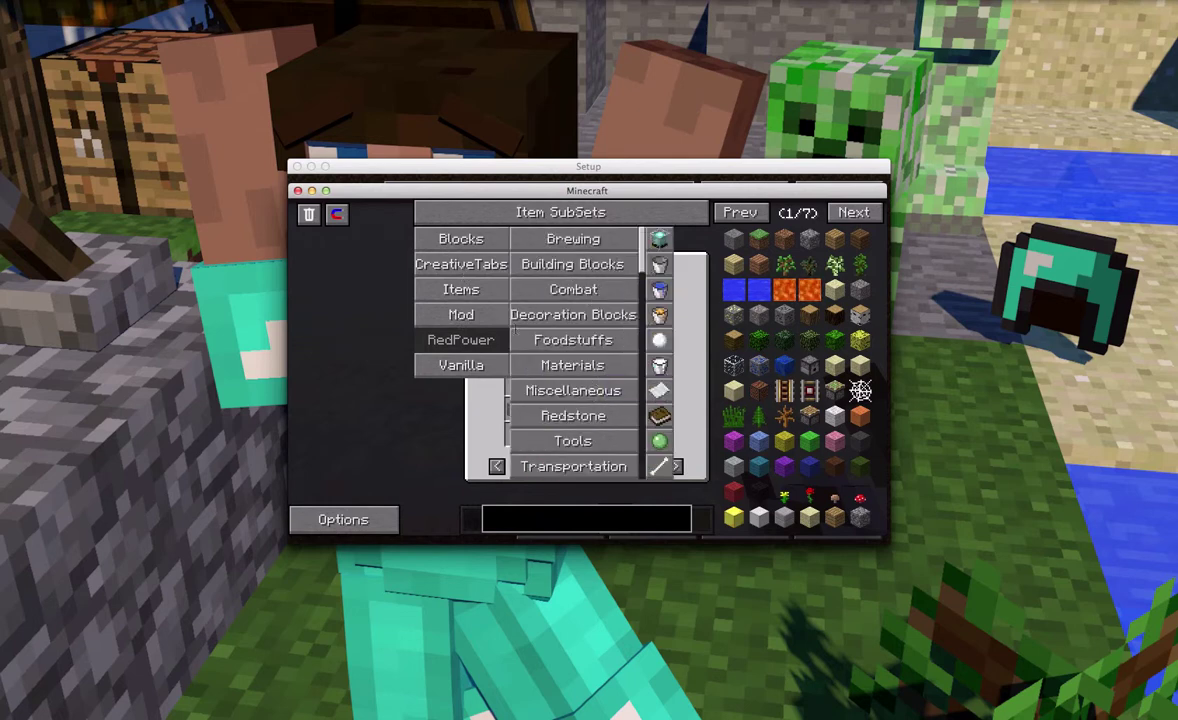
pyautogui.moveTo(546, 340)
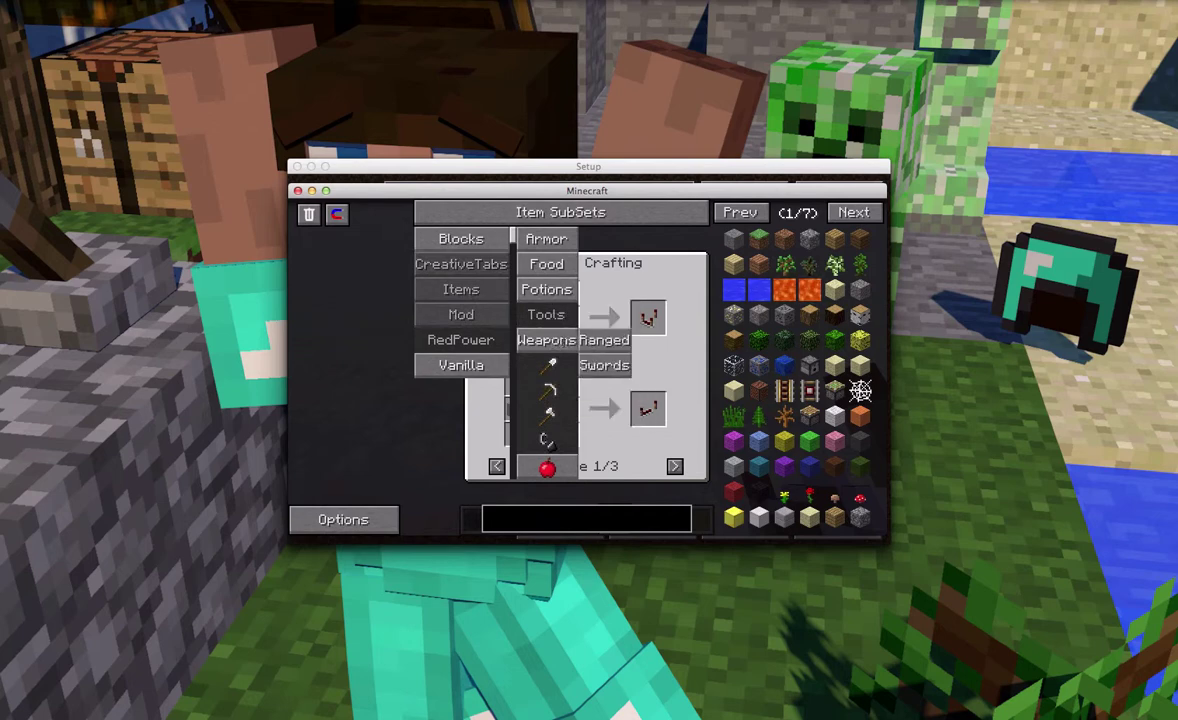
pyautogui.moveTo(546, 239)
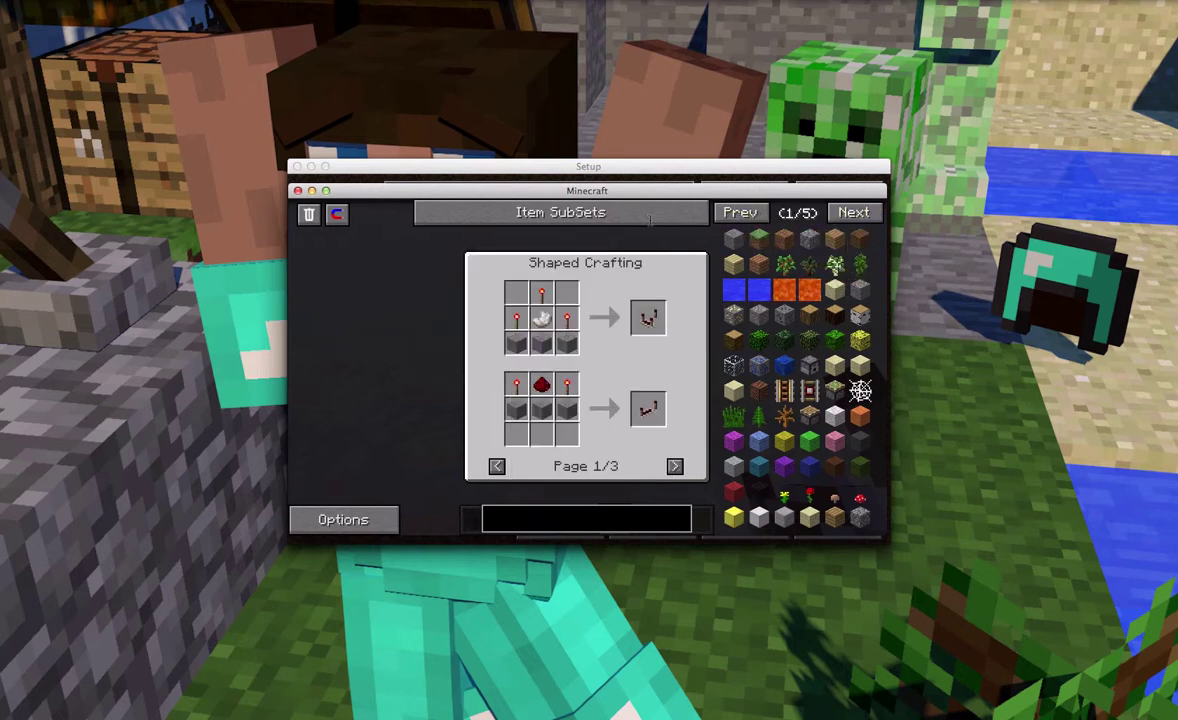
# Re-enable the CreativeTabs item subset and return from the recipe viewer to the survival inventory.
pyautogui.moveTo(480, 213)
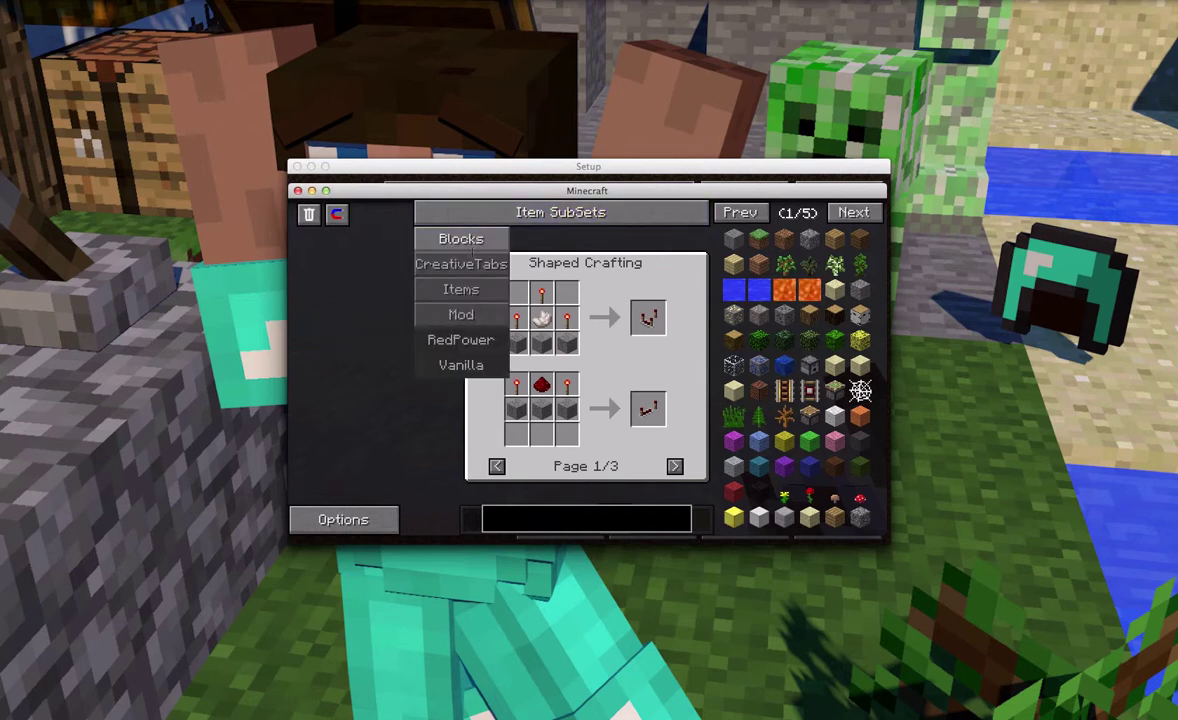
pyautogui.click(471, 264)
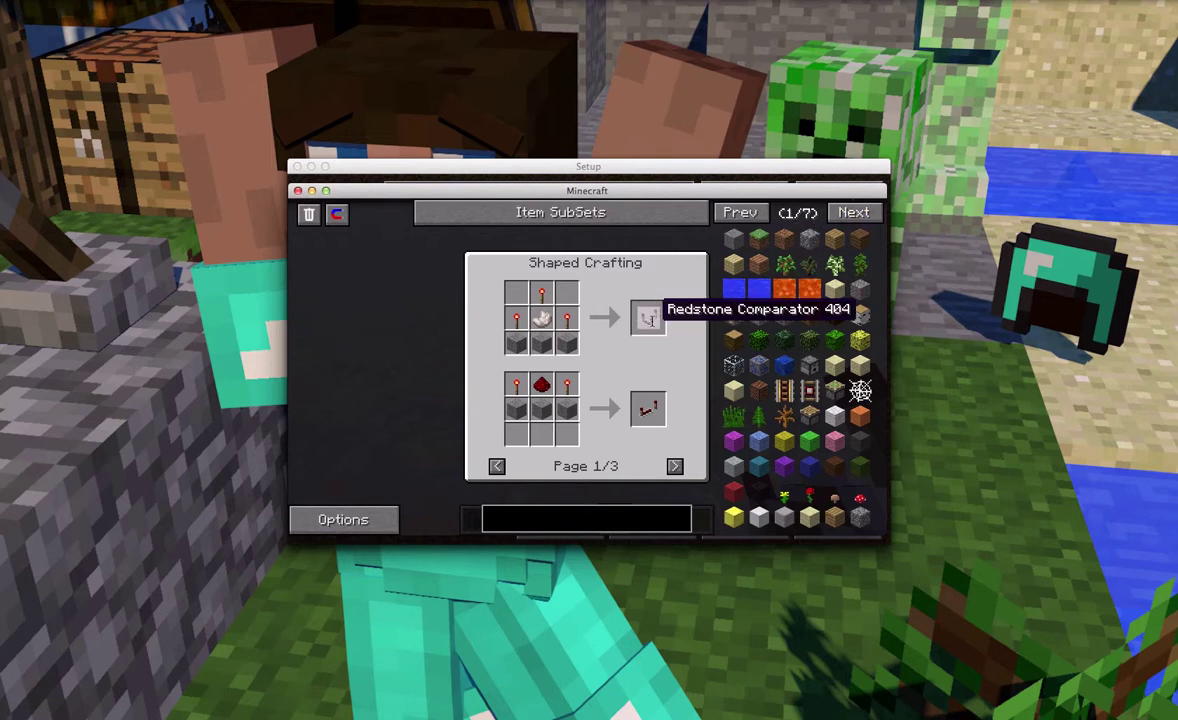
pyautogui.press('Escape')
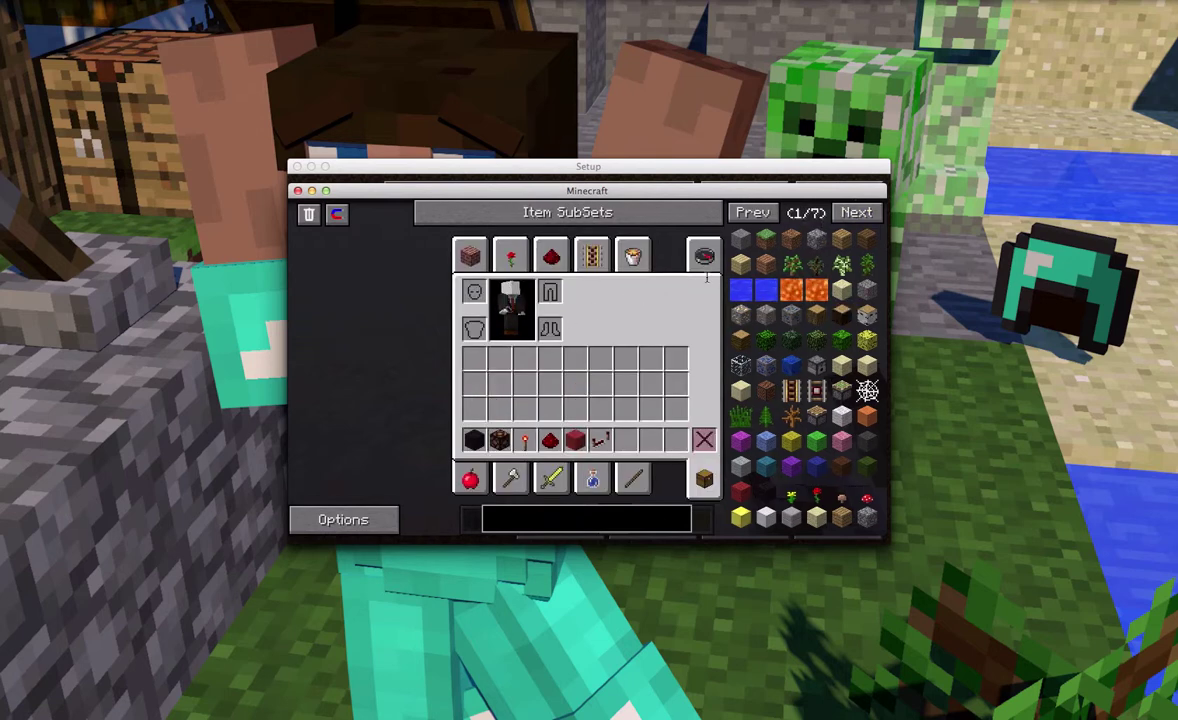
# Set the NEI mode to Cheat Mode and go back to the survival inventory with its item list.
pyautogui.click(386, 511)
pyautogui.click(689, 266)
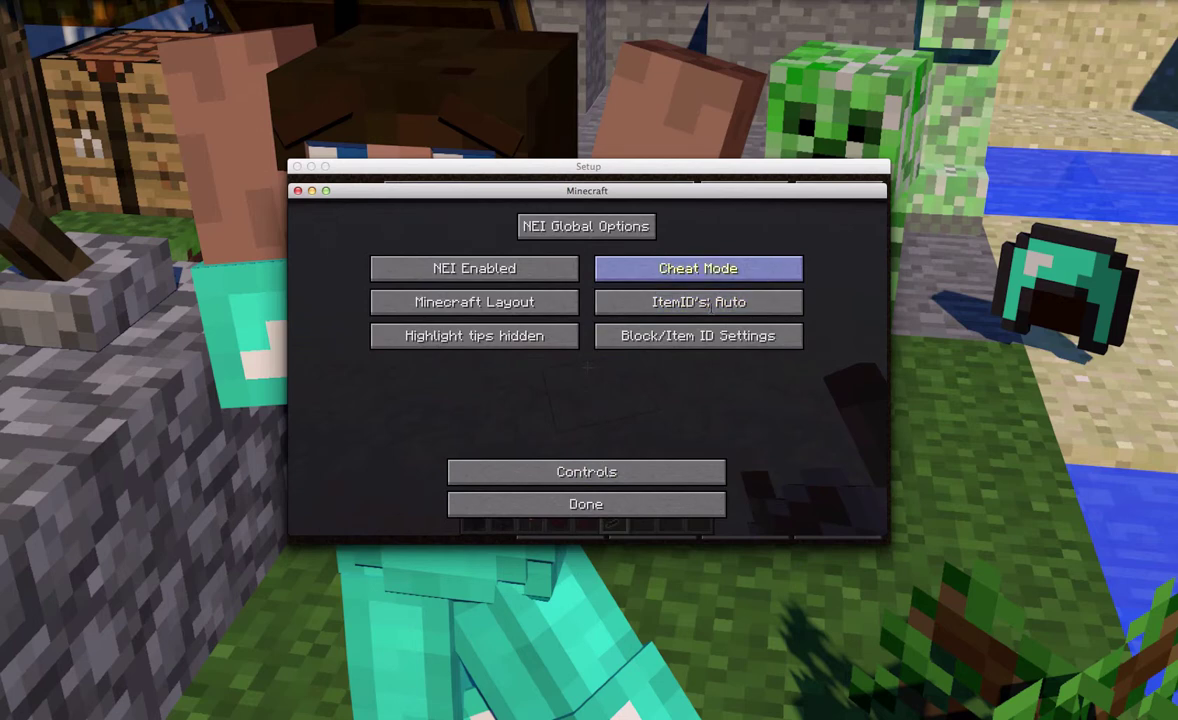
pyautogui.click(584, 499)
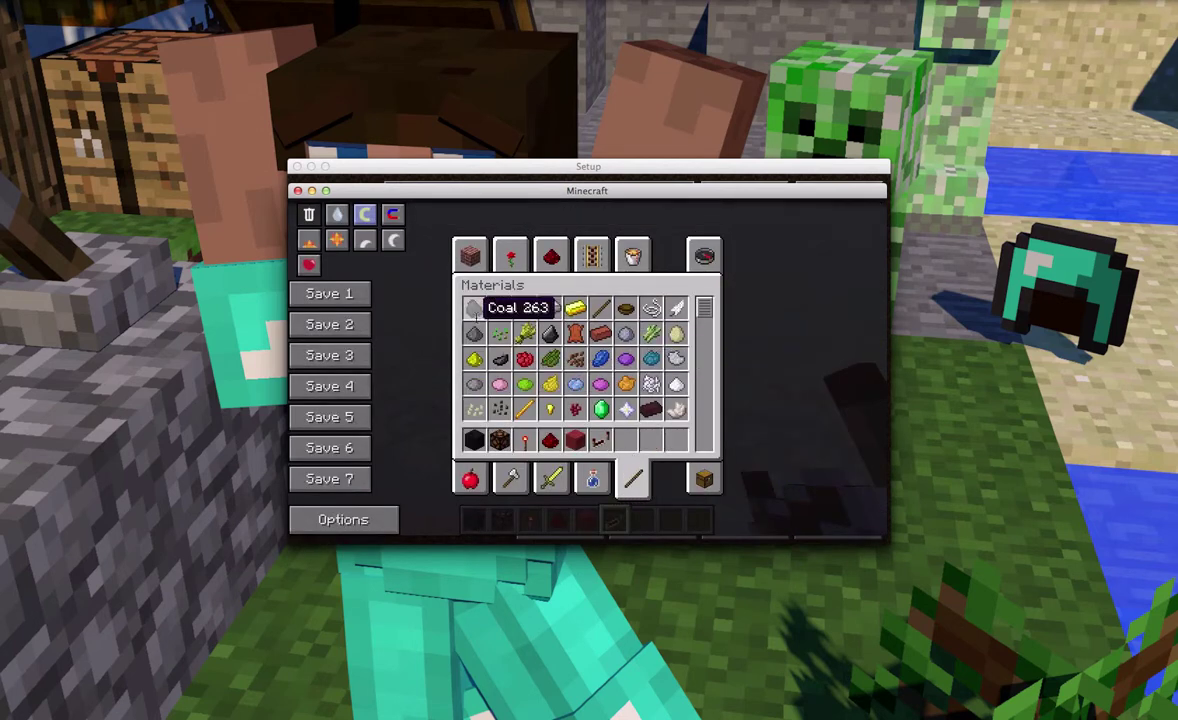
pyautogui.click(704, 479)
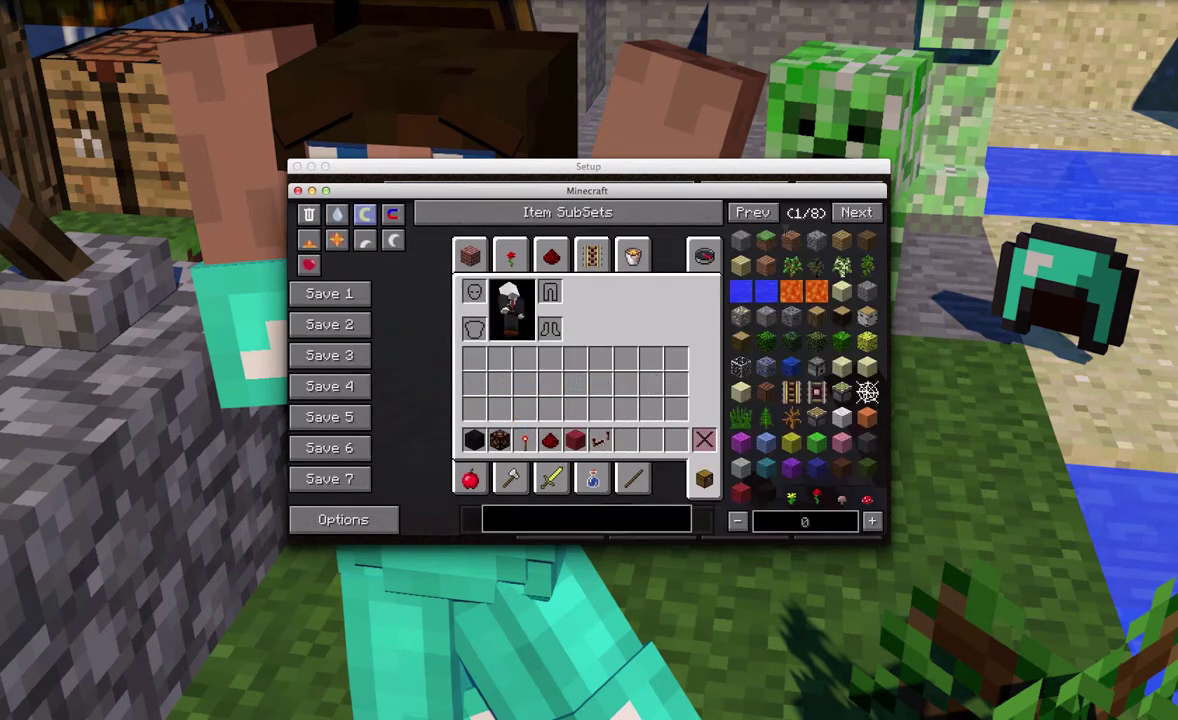
# Take 64 Grass Blocks from the NEI item list and close the inventory.
pyautogui.click(765, 242)
pyautogui.click(568, 400)
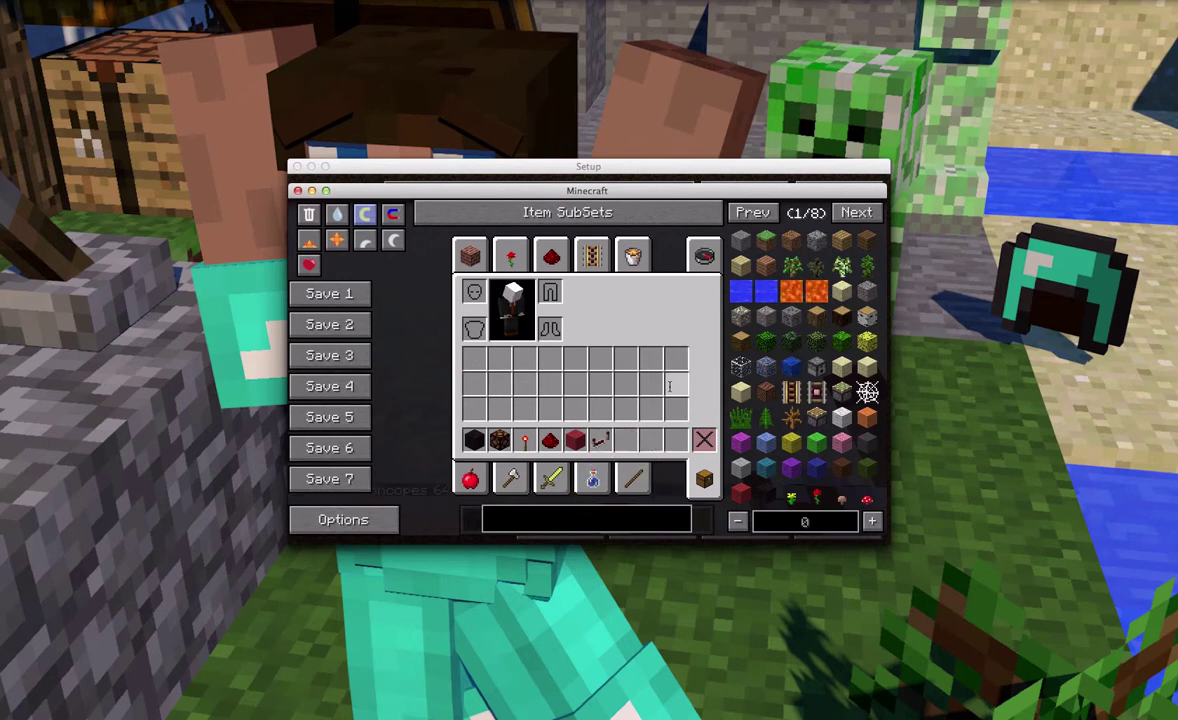
pyautogui.press('e')
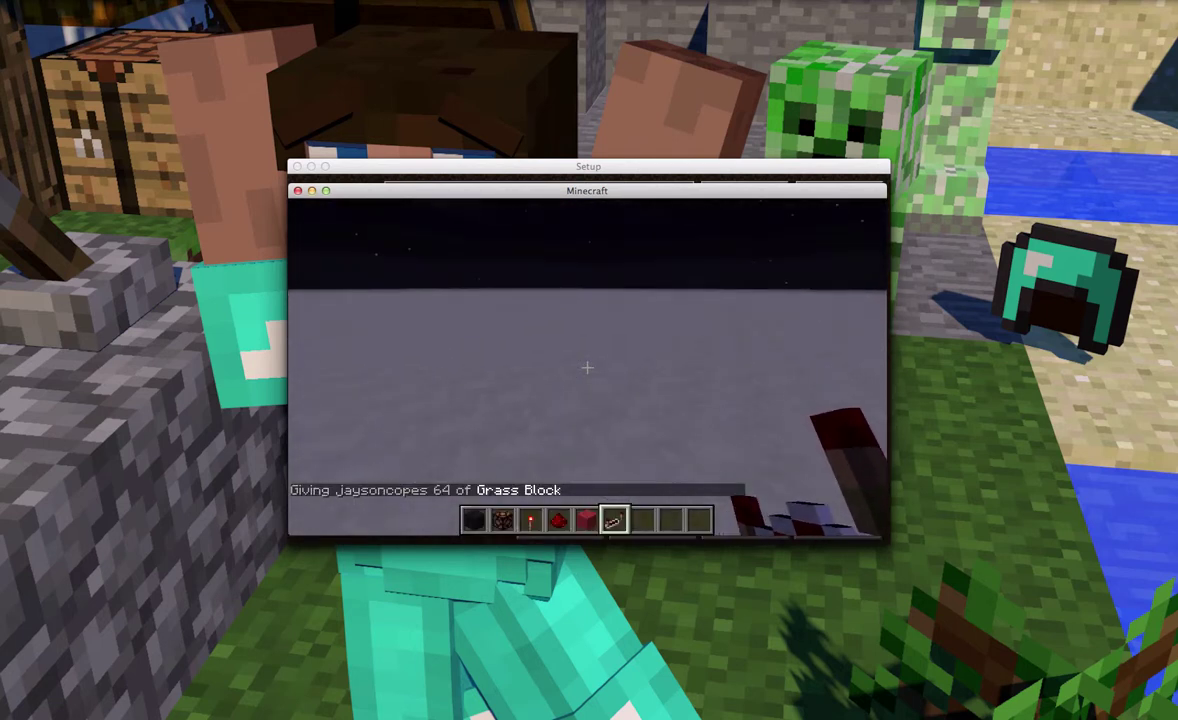
# Select the redstone torch in the hotbar and walk forward over the glass-edged area of the world.
pyautogui.scroll(4, 587, 368)
pyautogui.scroll(-1, 587, 368)
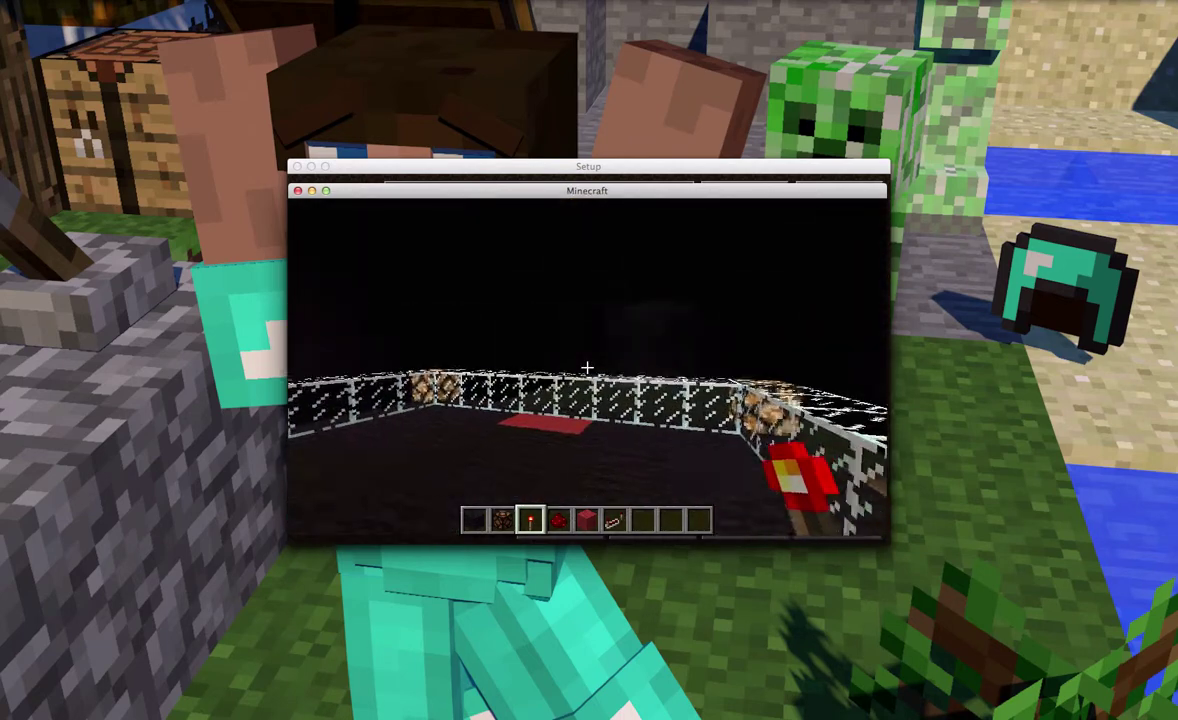
pyautogui.press('w')
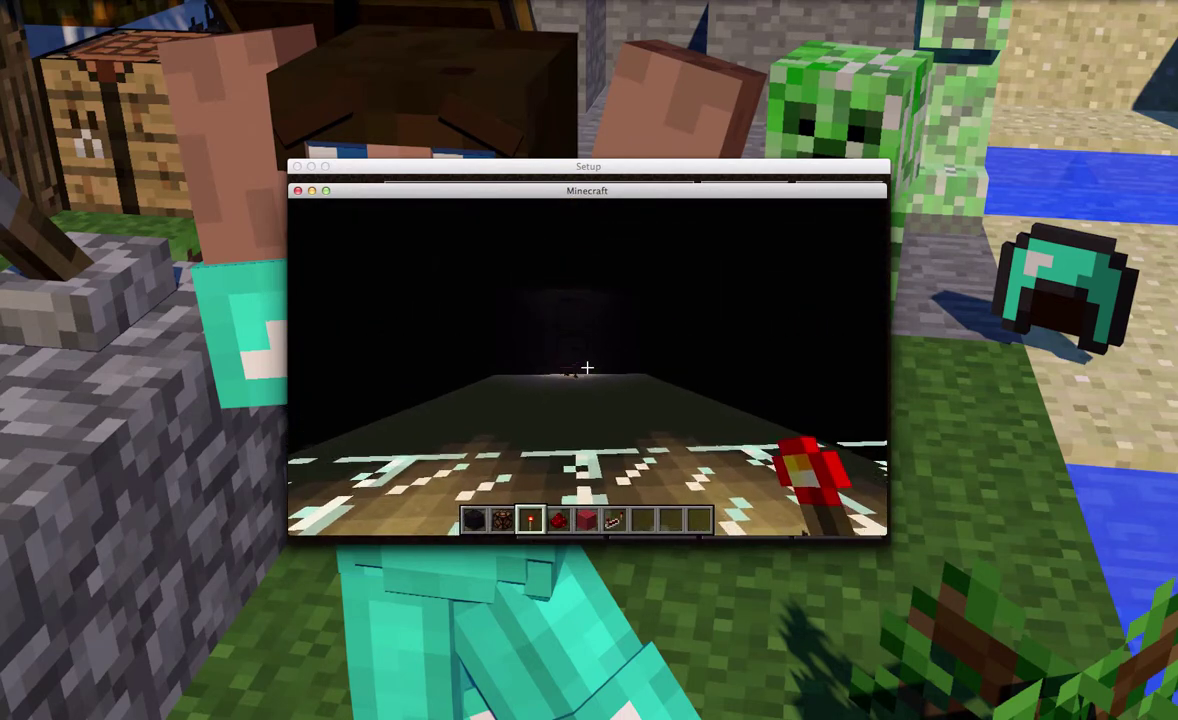
pyautogui.press('w')
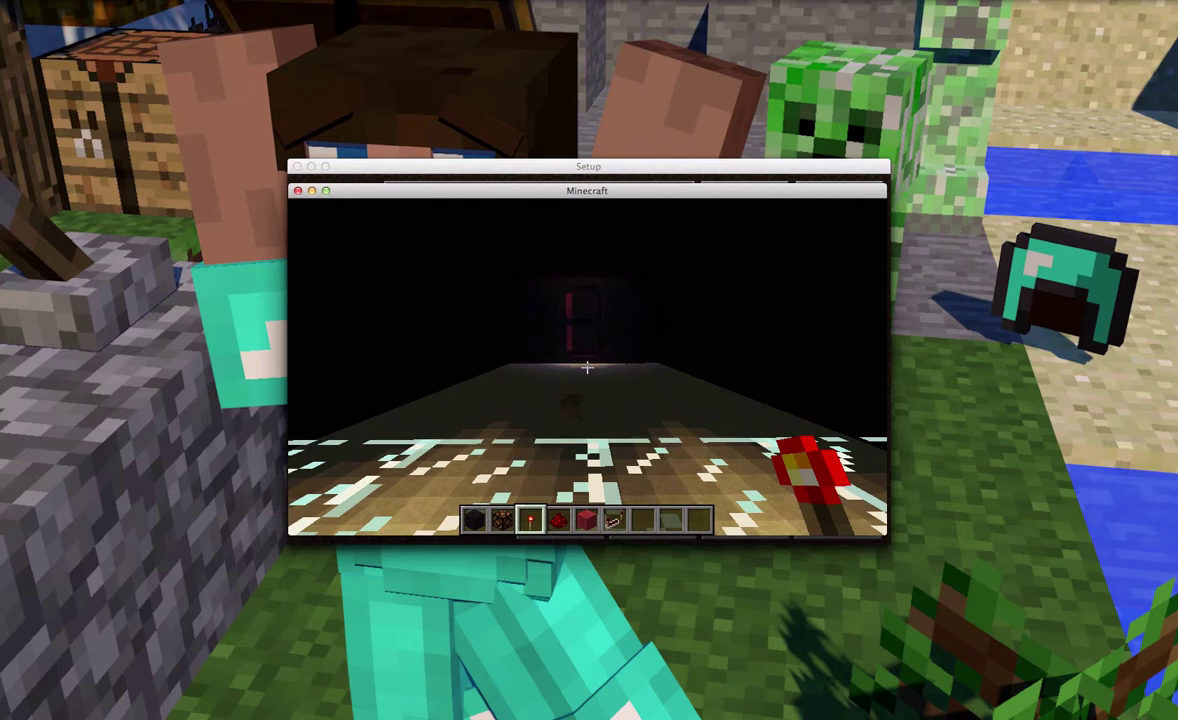